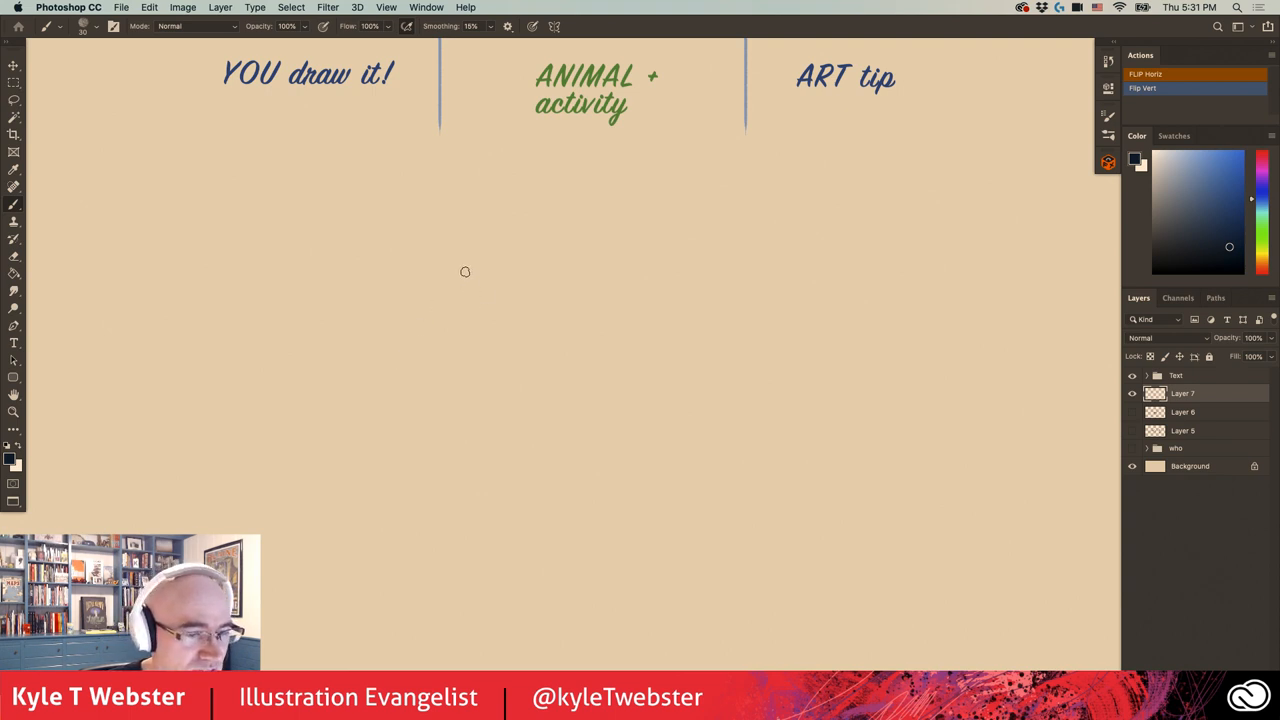
- Sketch practice marks — a slanted line, zigzag, S and C curves — then clear them all
drag(465, 268, 446, 336)
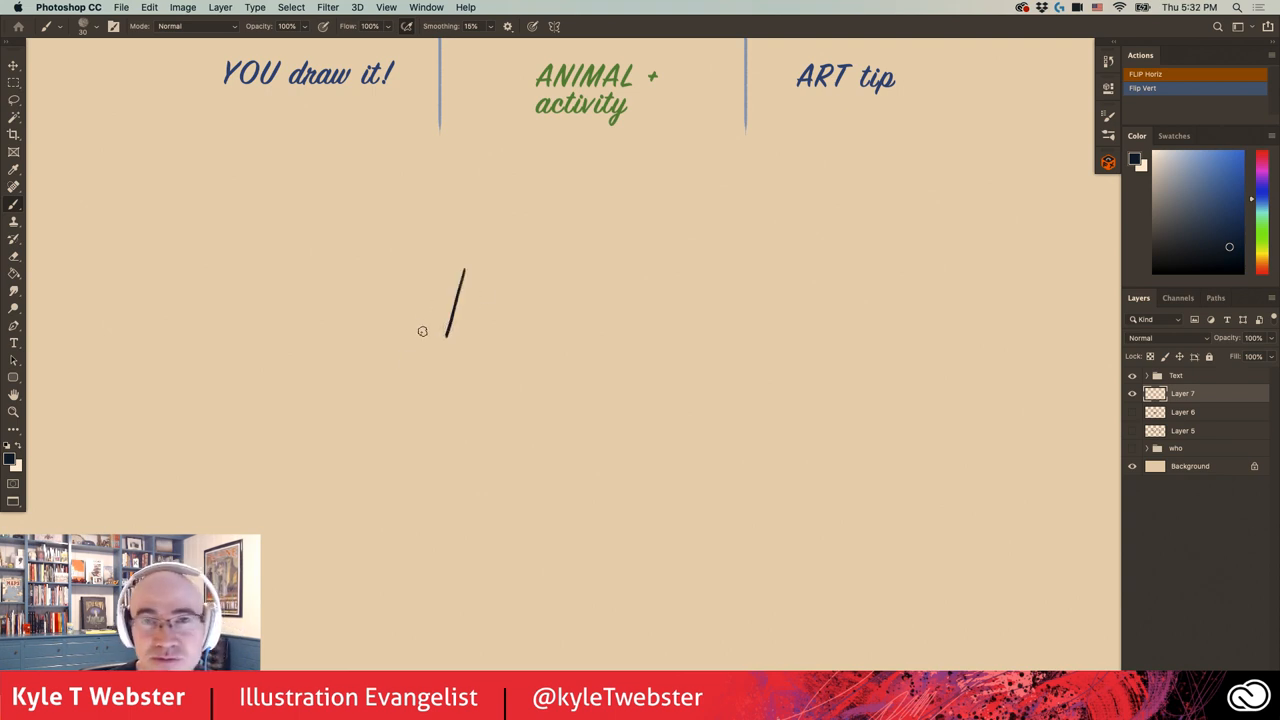
mouse_move(378, 312)
mouse_down()
mouse_move(340, 294)
mouse_move(333, 318)
mouse_up()
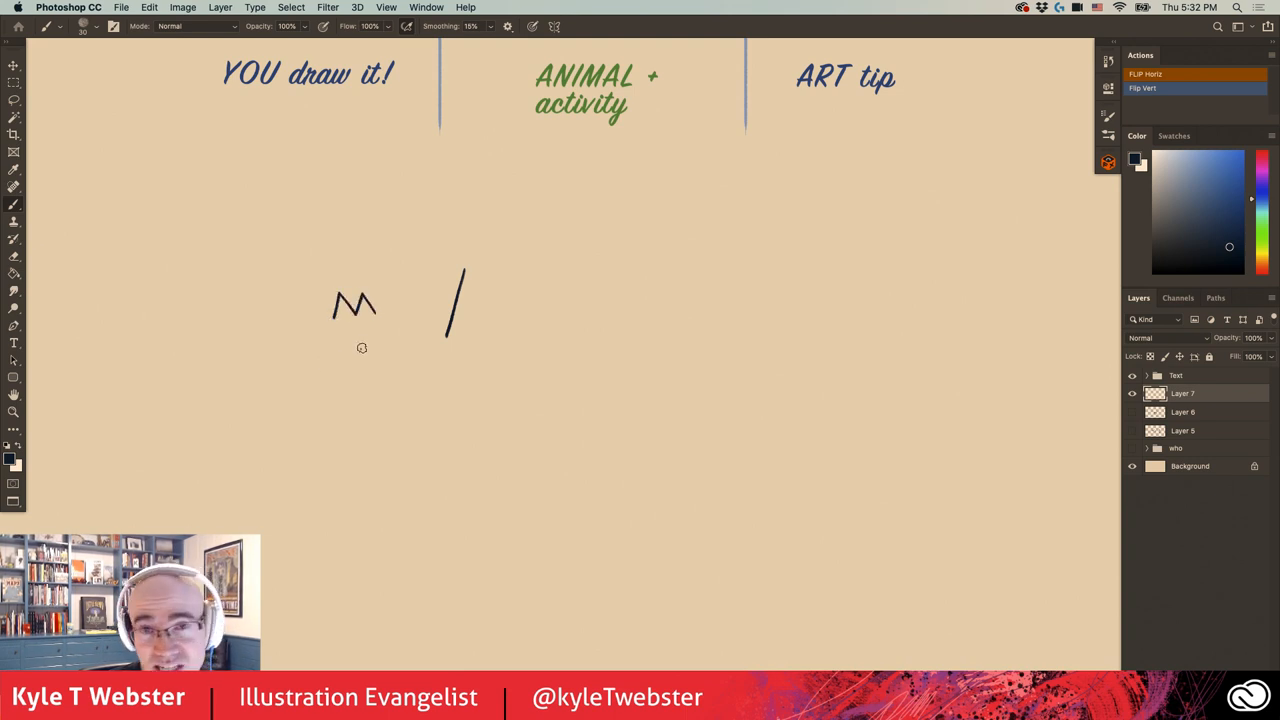
drag(381, 371, 361, 369)
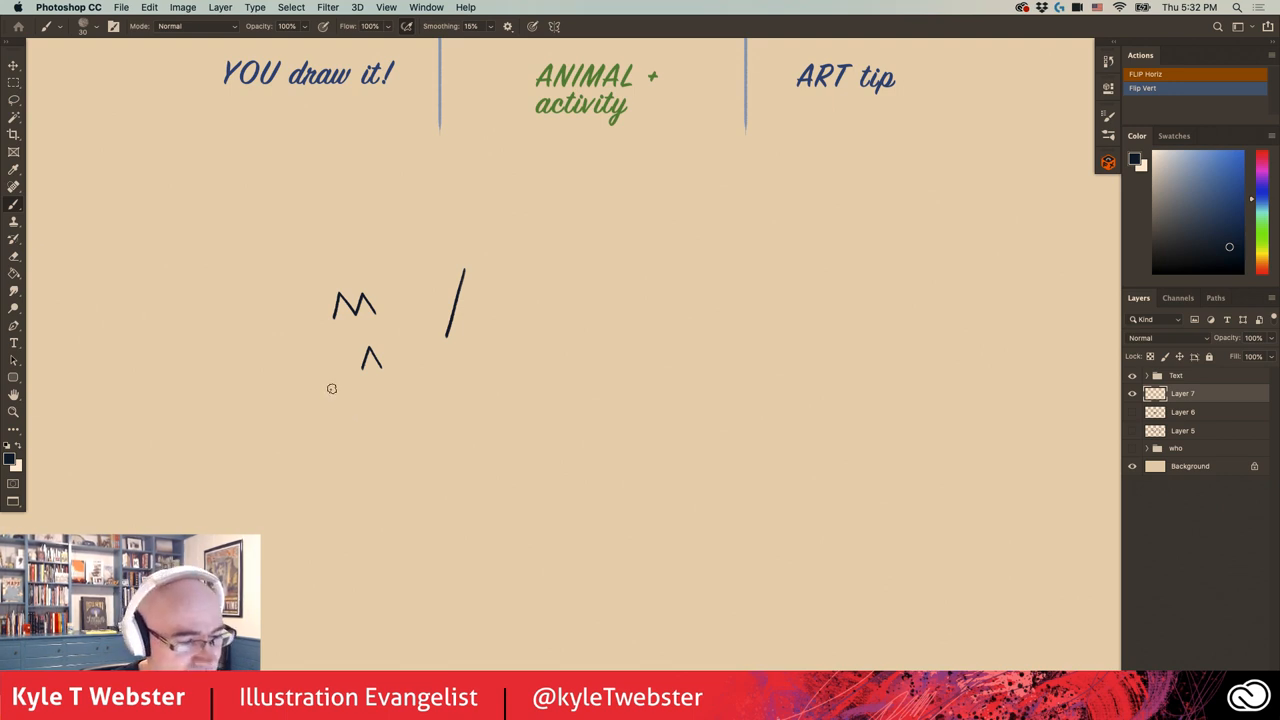
drag(333, 390, 335, 536)
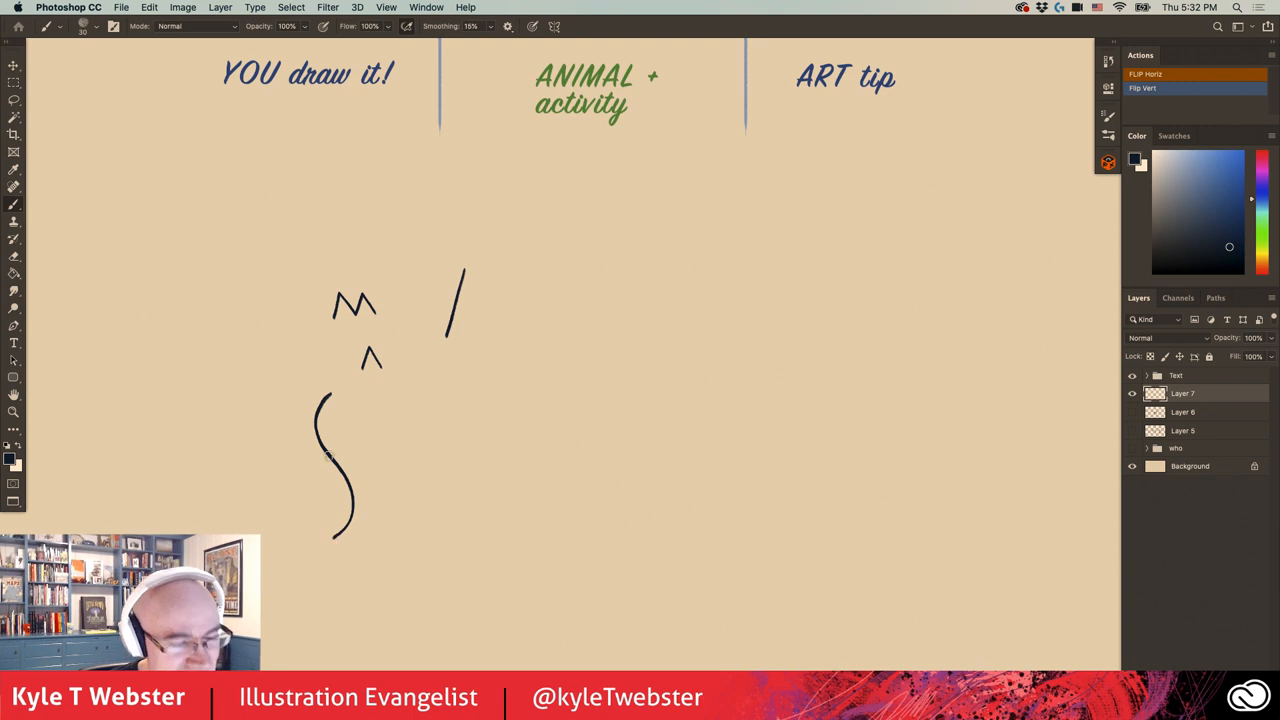
drag(392, 422, 394, 448)
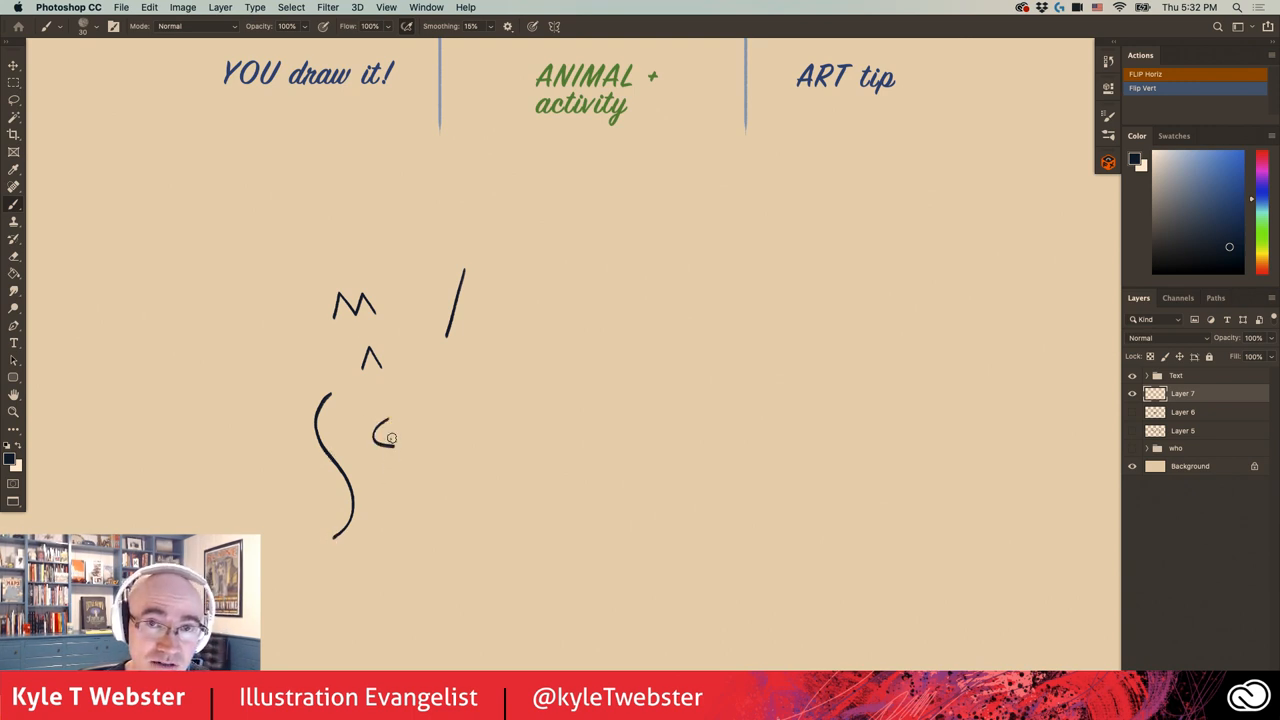
drag(394, 462, 398, 520)
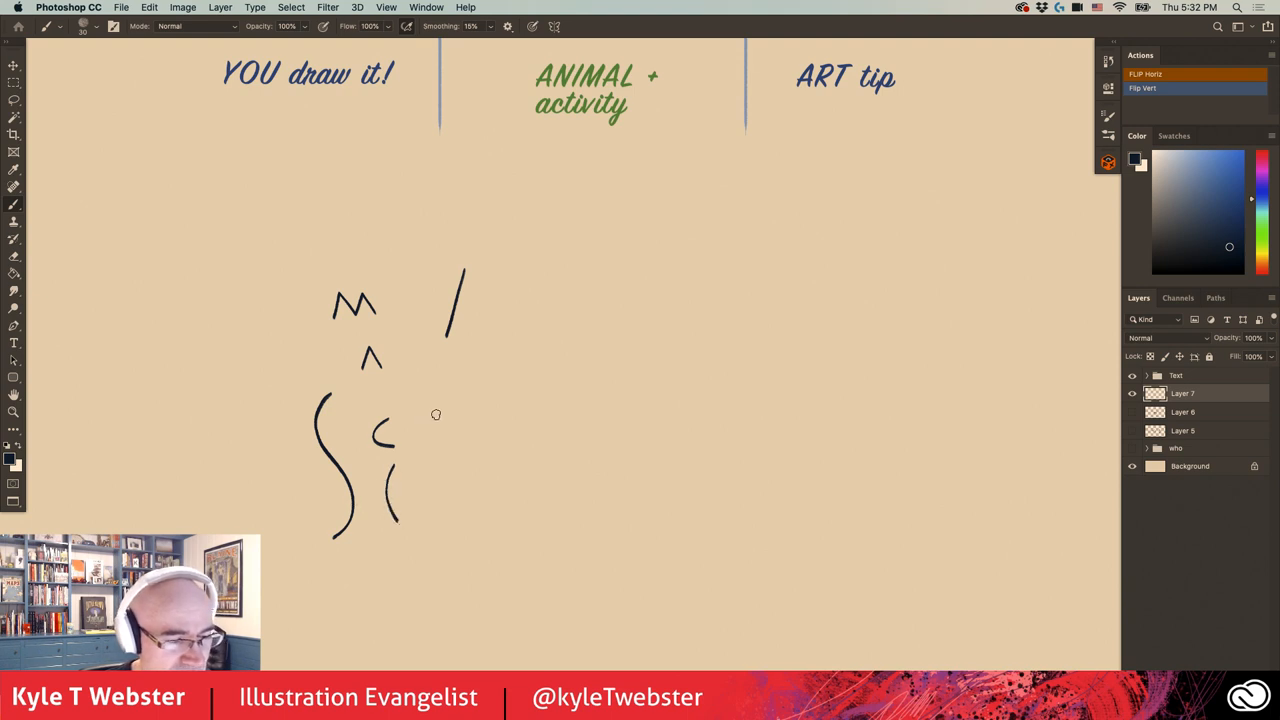
drag(442, 412, 444, 438)
drag(432, 395, 456, 396)
mouse_move(452, 452)
mouse_down()
mouse_move(472, 456)
mouse_move(484, 490)
mouse_move(438, 565)
mouse_up()
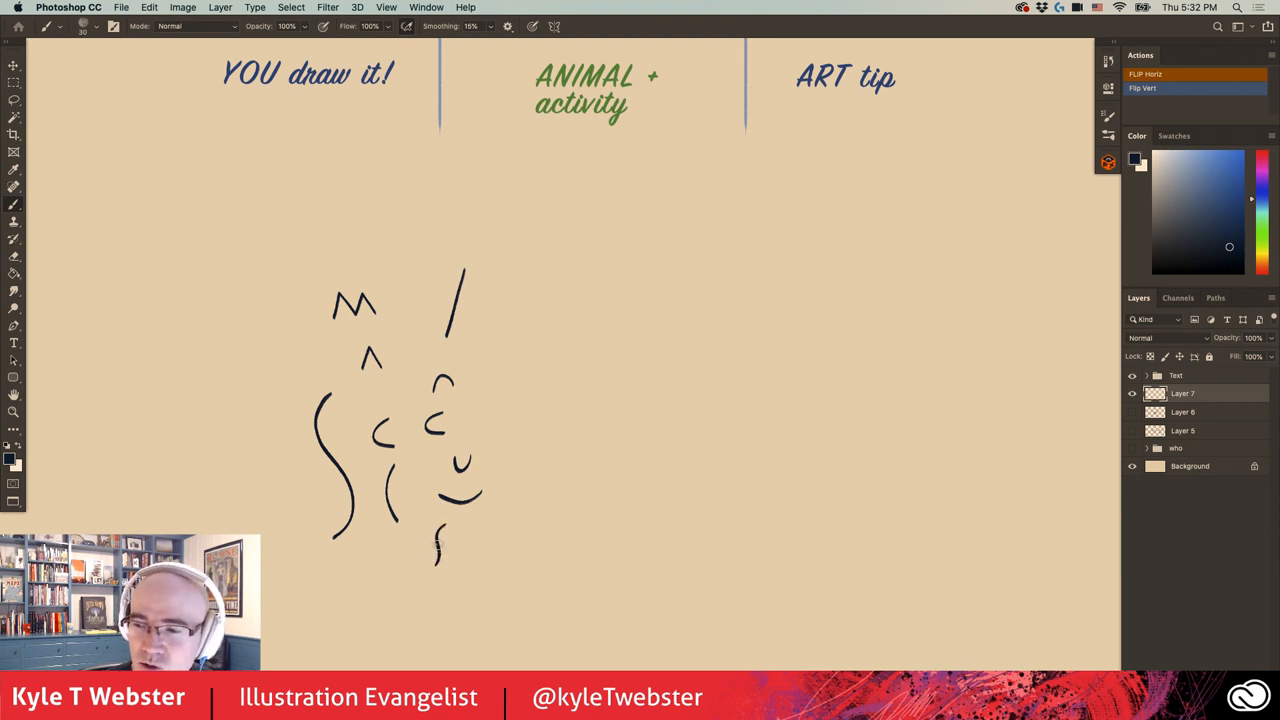
key(super+BackSpace)
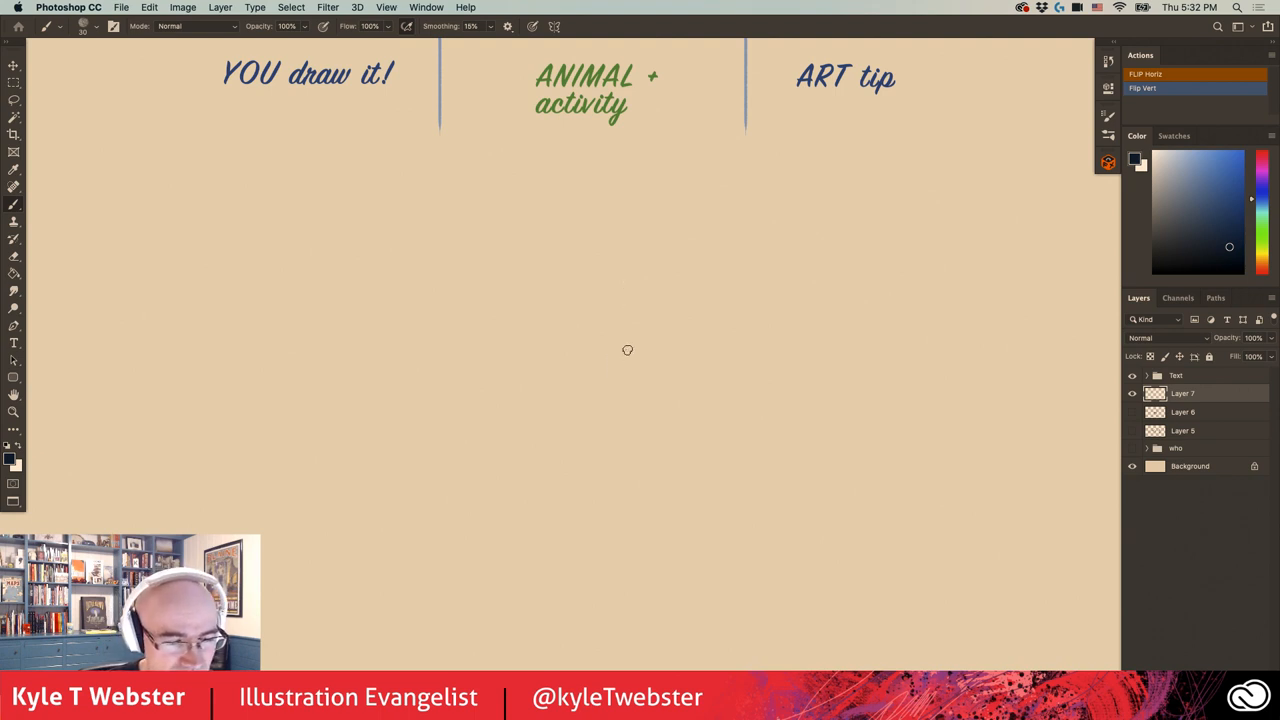
- Draw two crossing diagonals as a black X near centre, add arrowheads at its right tips, then undo them
drag(645, 334, 585, 392)
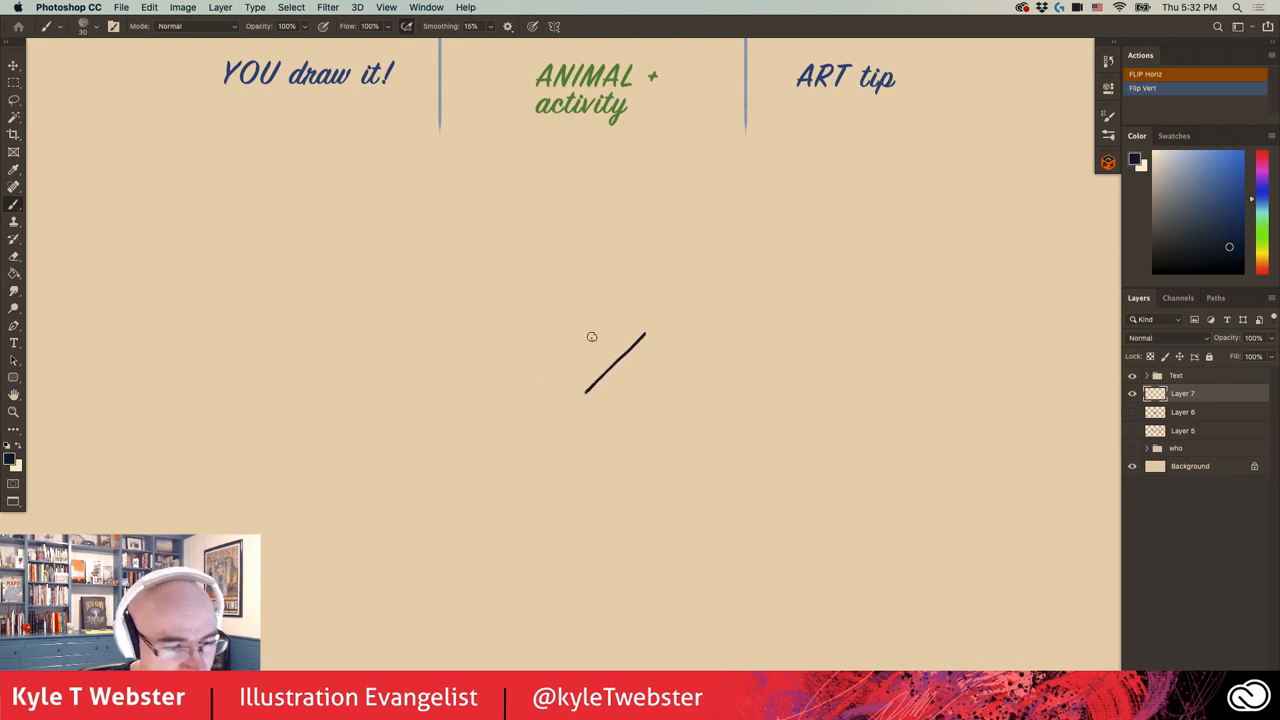
drag(586, 334, 648, 382)
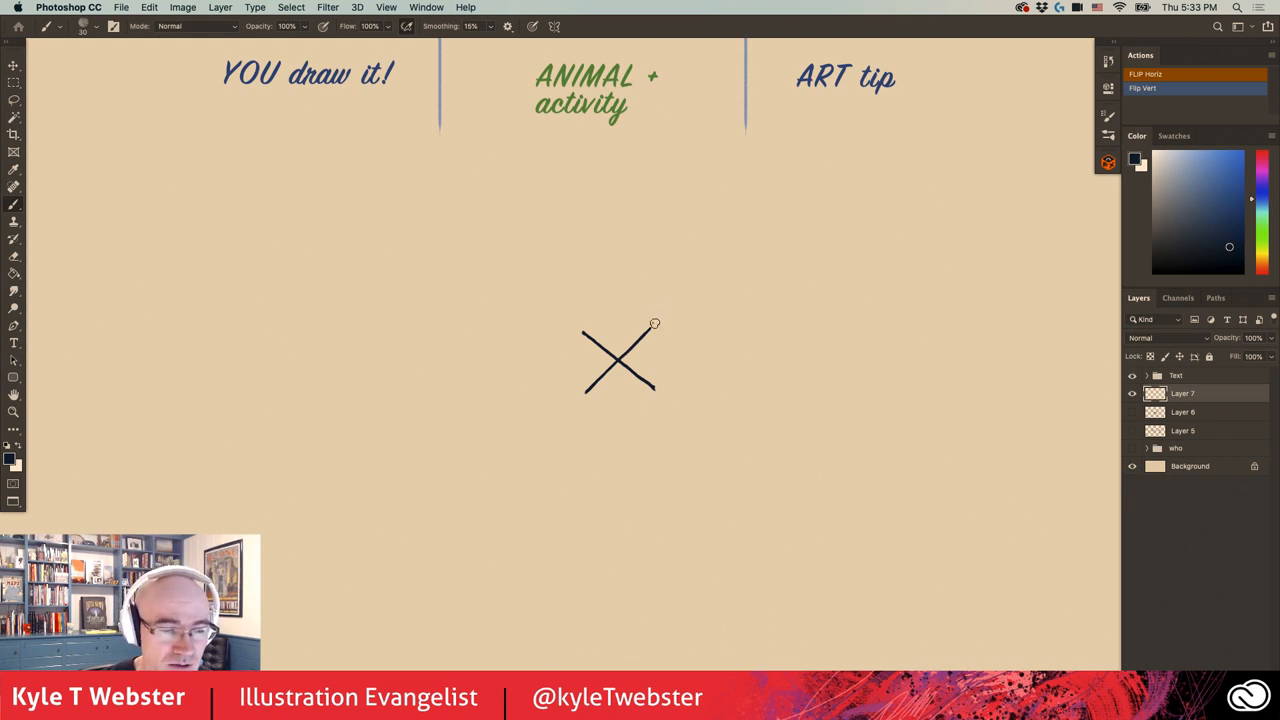
drag(654, 322, 663, 305)
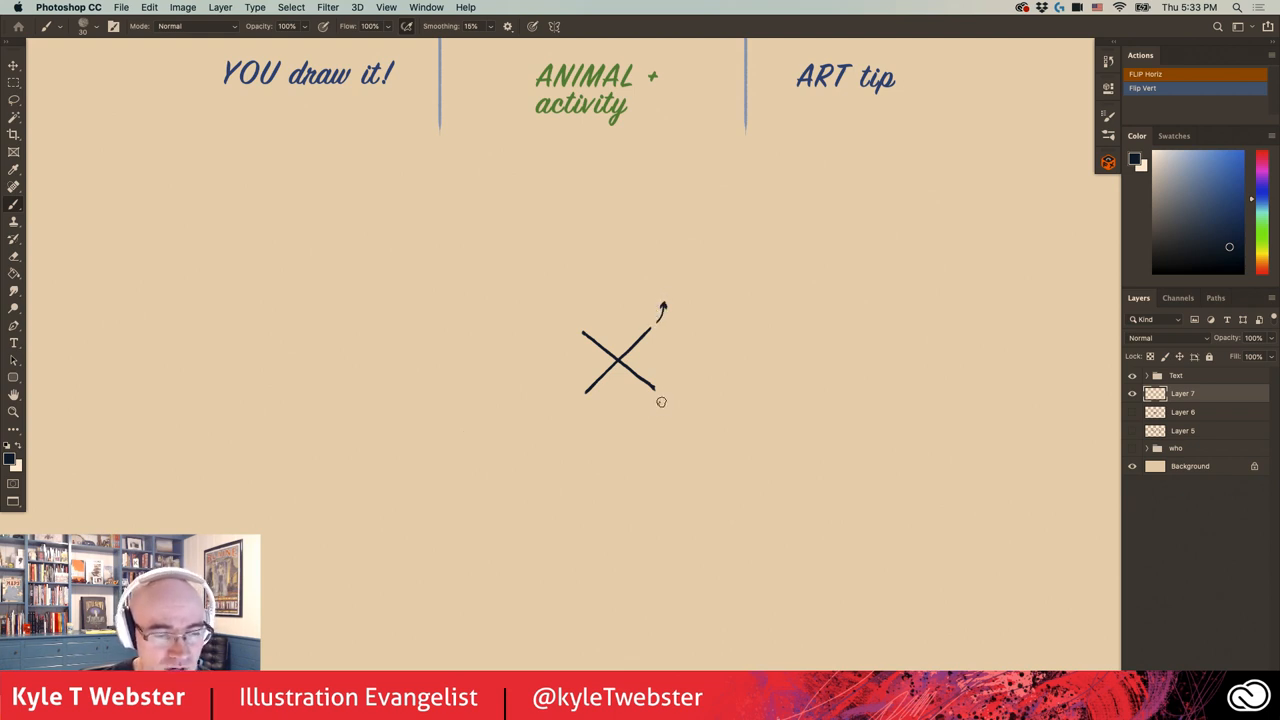
drag(658, 392, 668, 410)
key(super+z)
key(super+z)
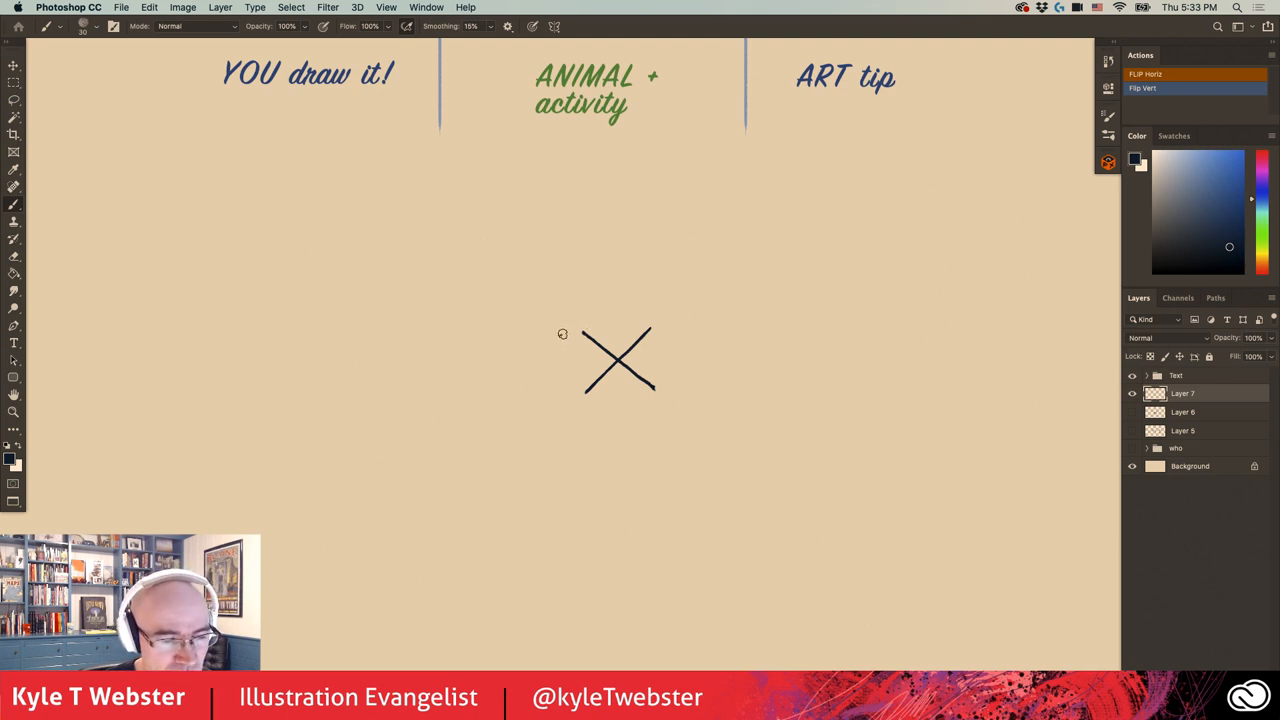
- Draw a guide double arrow and vertical line beside the X, undo them, then dab a dot marking the trunk's end
mouse_move(562, 334)
mouse_down()
mouse_move(563, 388)
mouse_move(568, 342)
mouse_up()
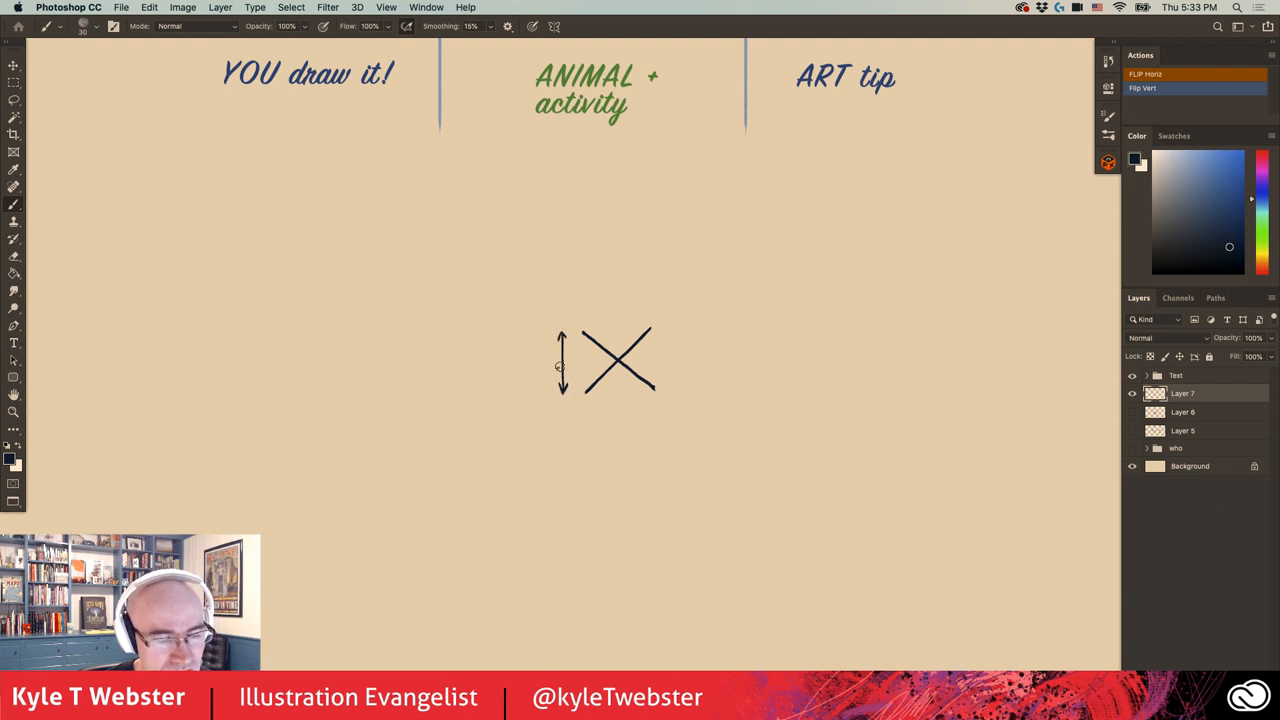
drag(562, 403, 563, 455)
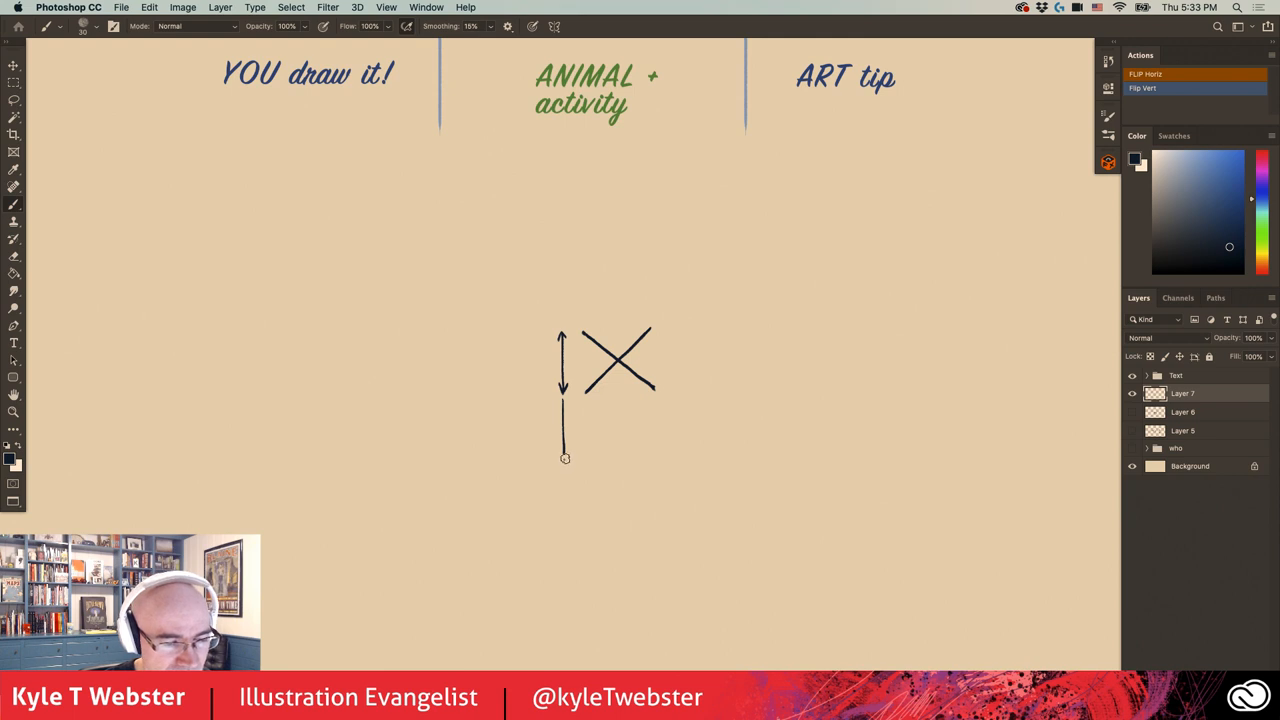
drag(563, 457, 563, 510)
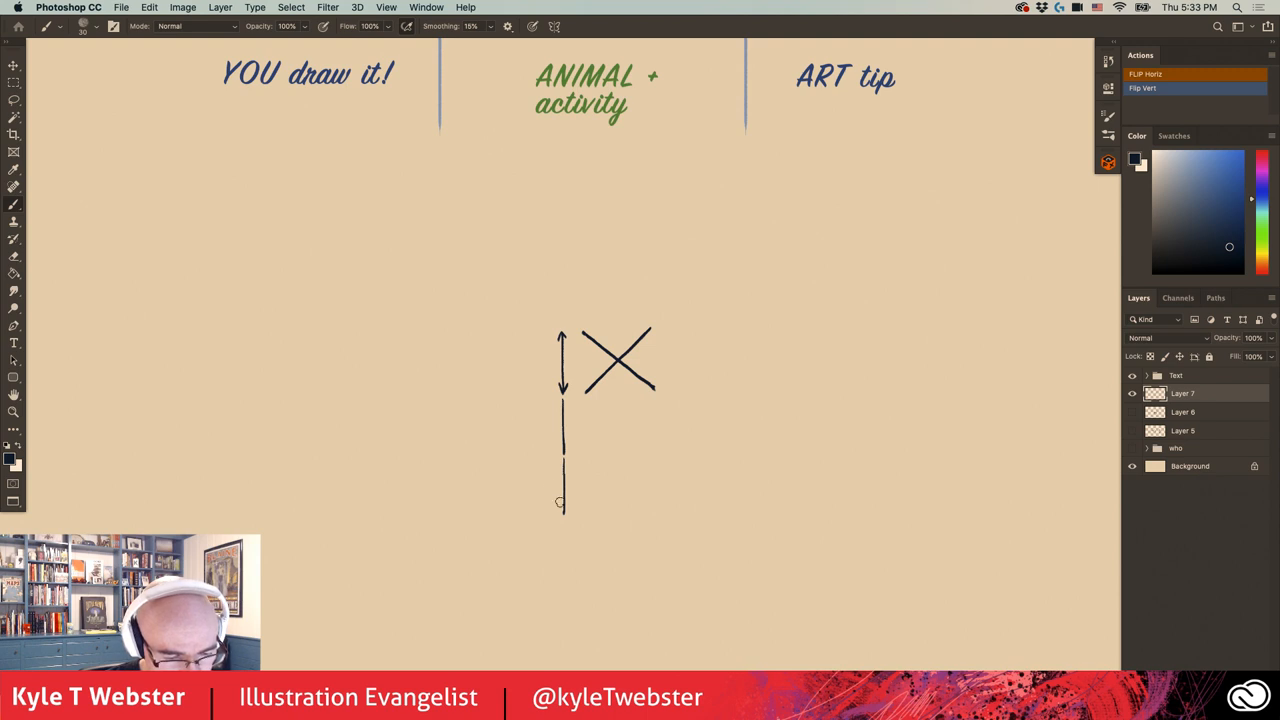
drag(560, 504, 568, 511)
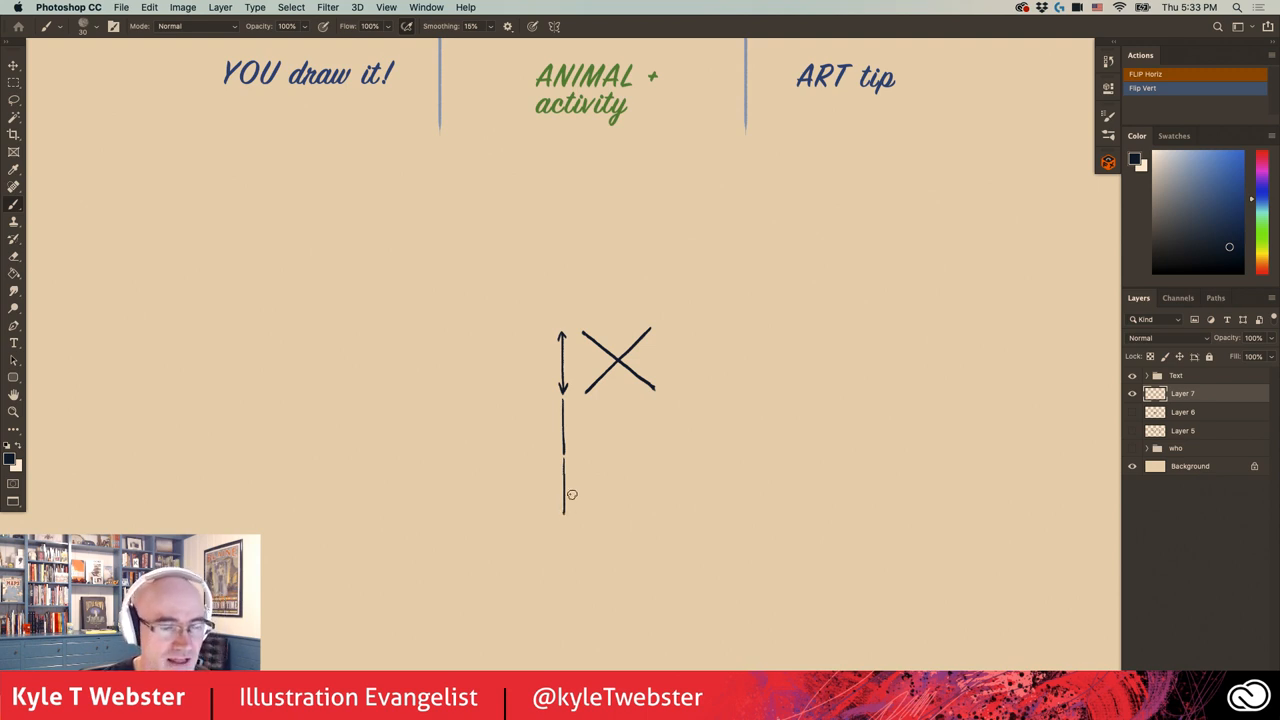
key(super+z)
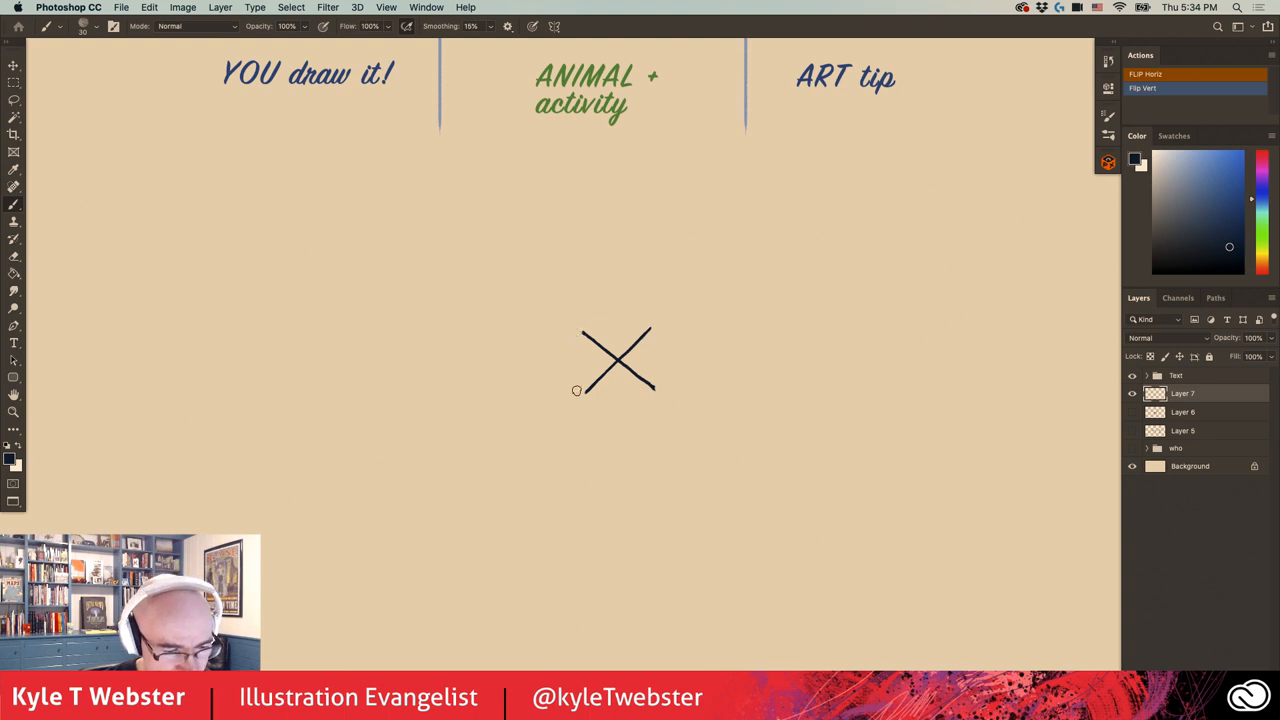
click(567, 499)
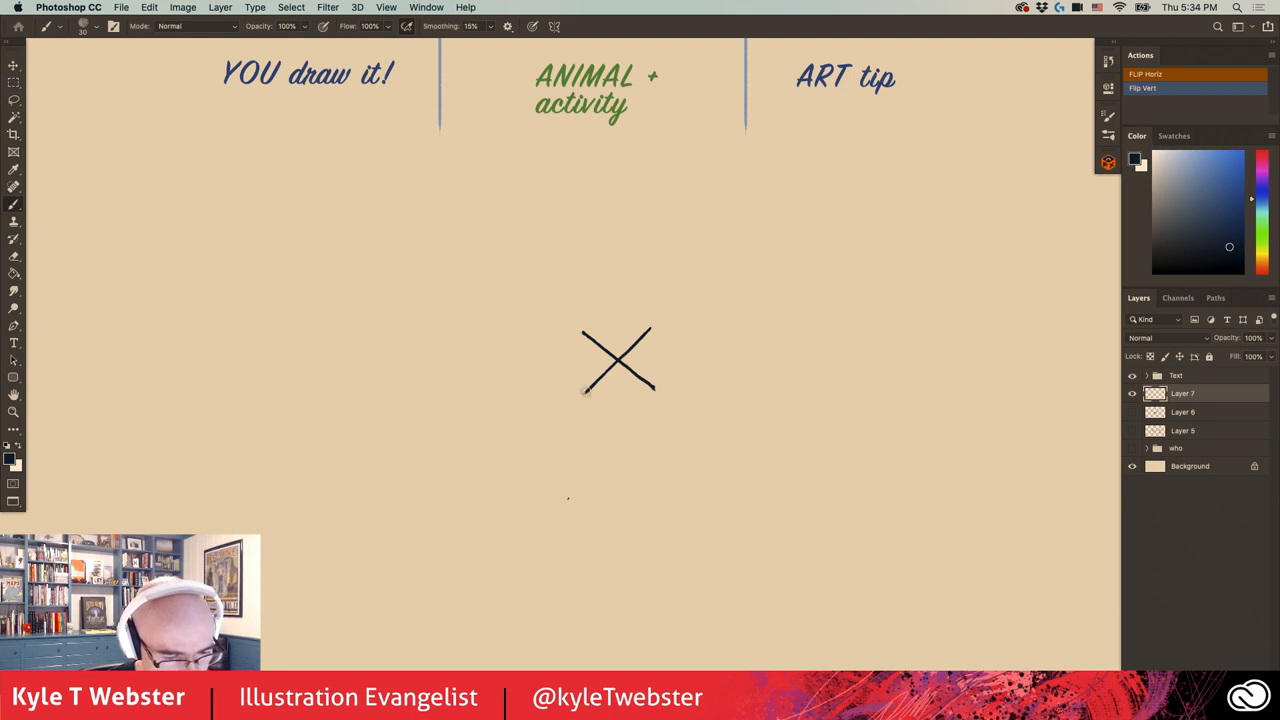
- Brush a curve from the X's lower-left end, then a straight stroke from its lower-right end closing the tapering trunk
drag(585, 390, 570, 498)
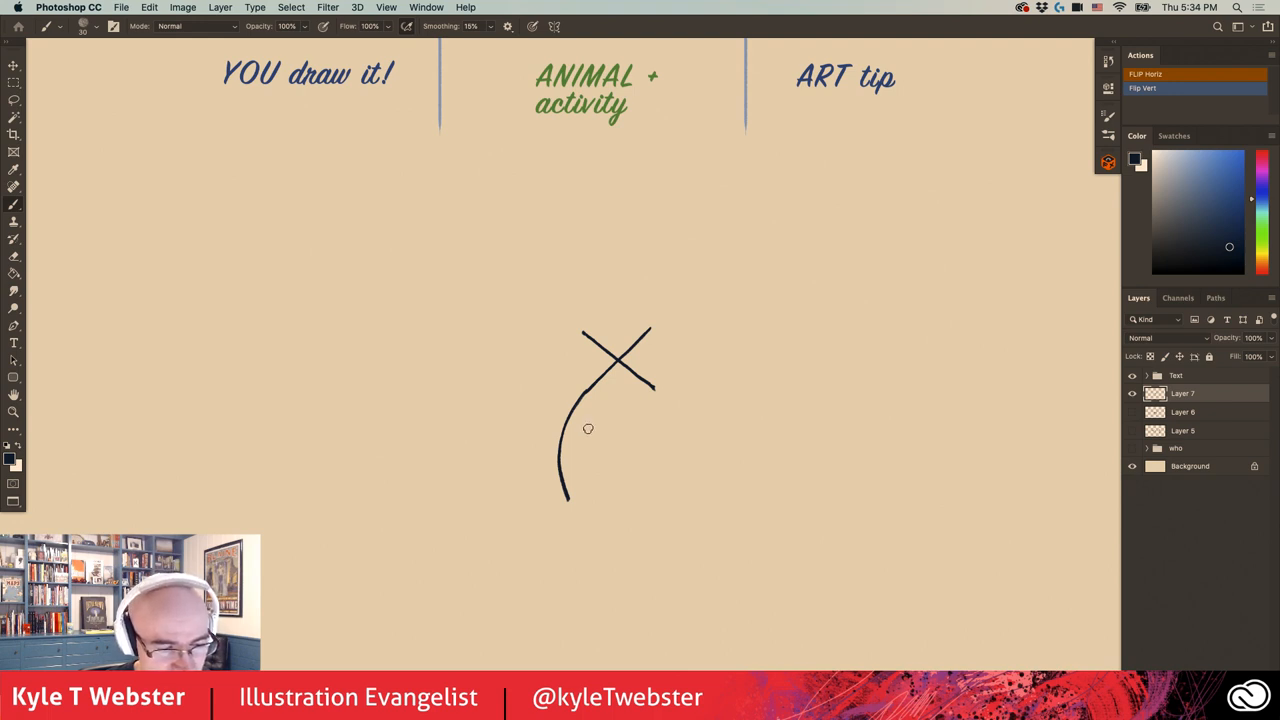
click(587, 429)
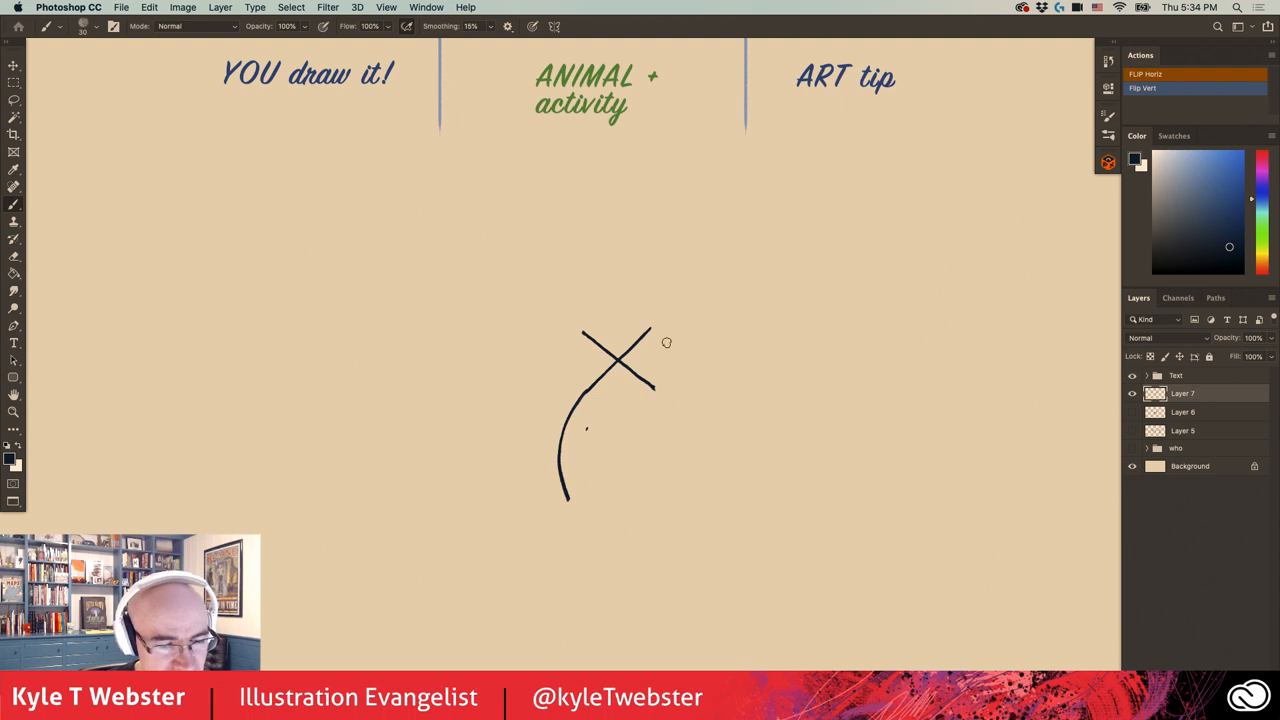
mouse_move(653, 386)
mouse_down()
mouse_move(584, 431)
mouse_move(566, 498)
mouse_up()
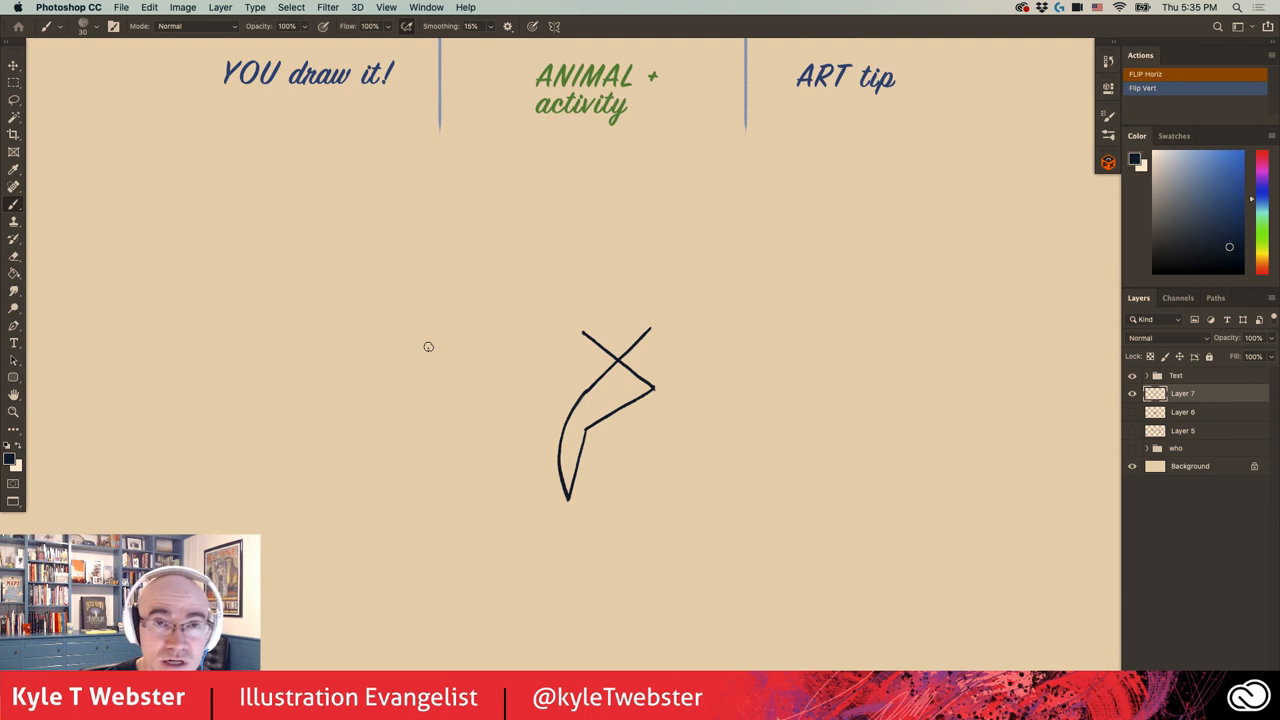
- Rotate the canvas sideways, brush the branch's curved and straight sides to guide dots, then rotate back upright
key(r)
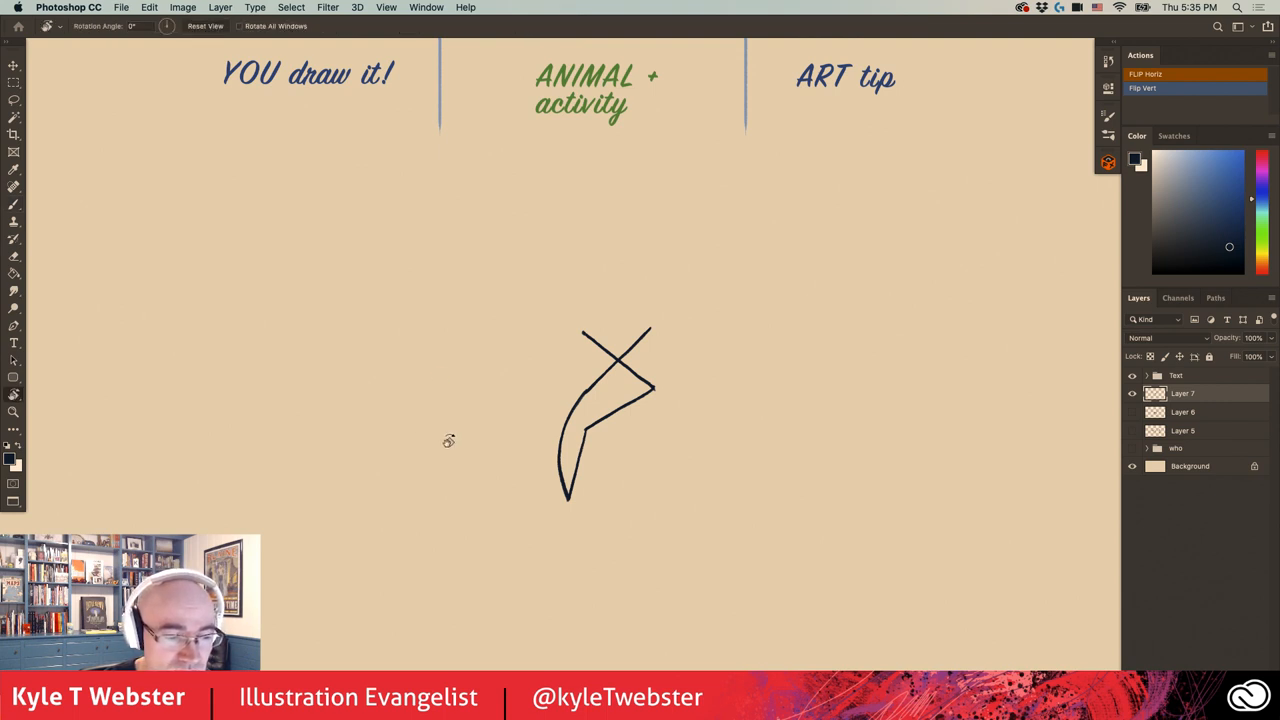
mouse_move(448, 440)
mouse_down()
mouse_move(518, 305)
mouse_move(599, 296)
mouse_move(610, 282)
mouse_up()
key(b)
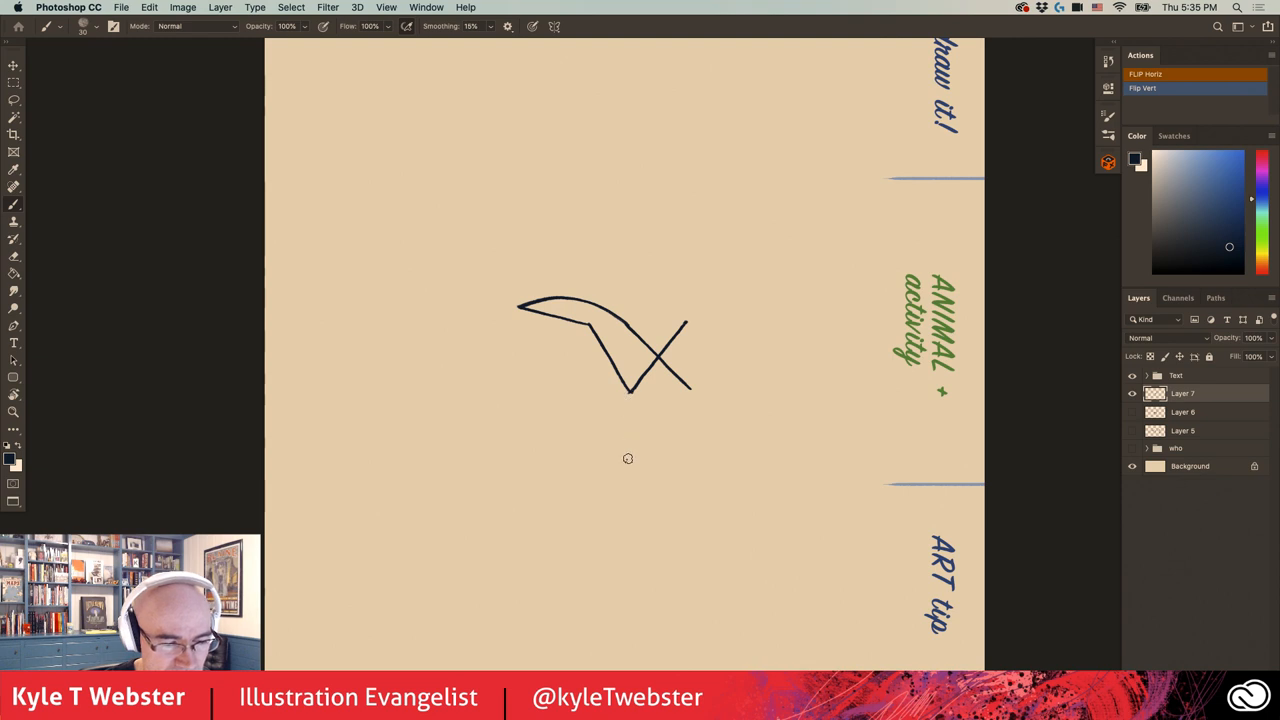
click(627, 511)
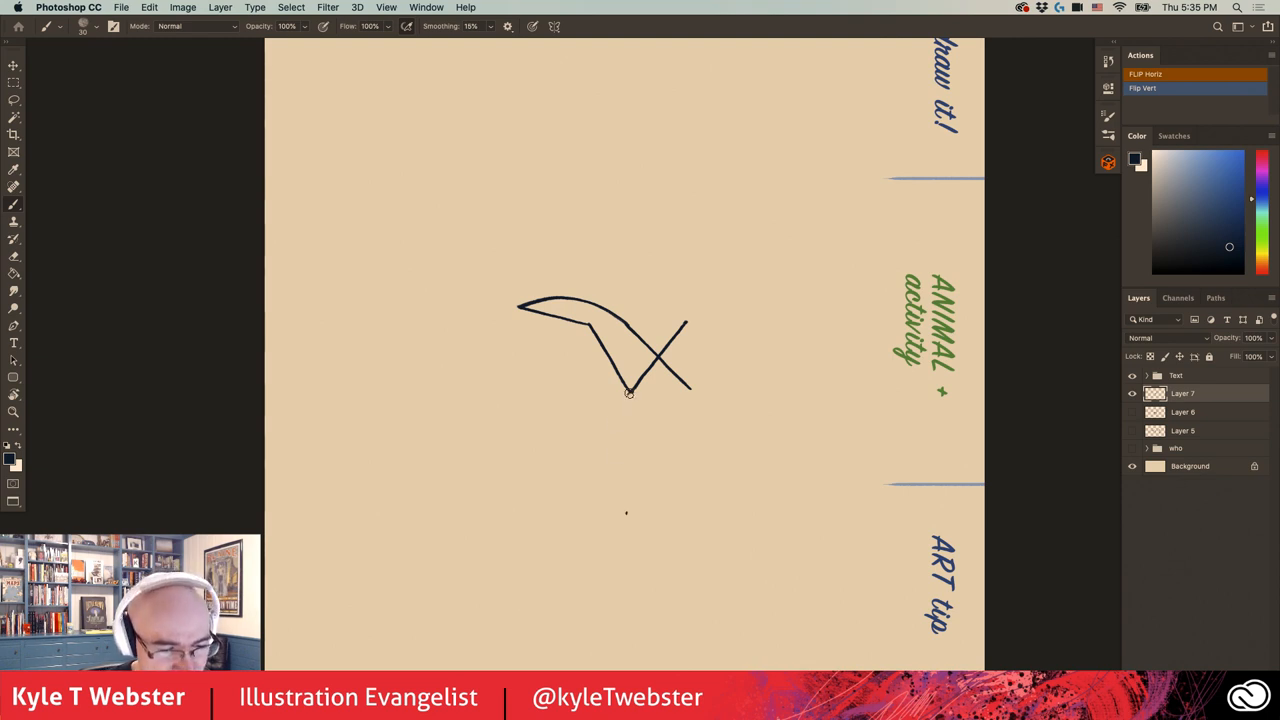
drag(628, 393, 627, 516)
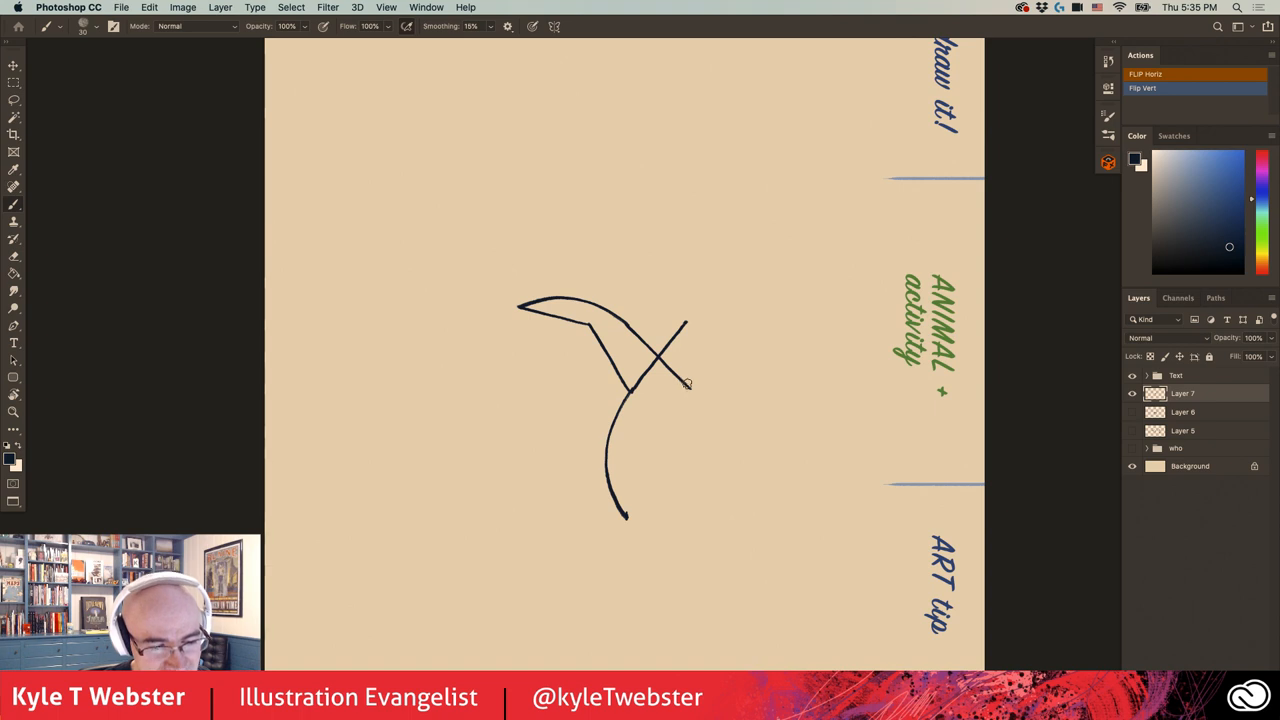
click(630, 446)
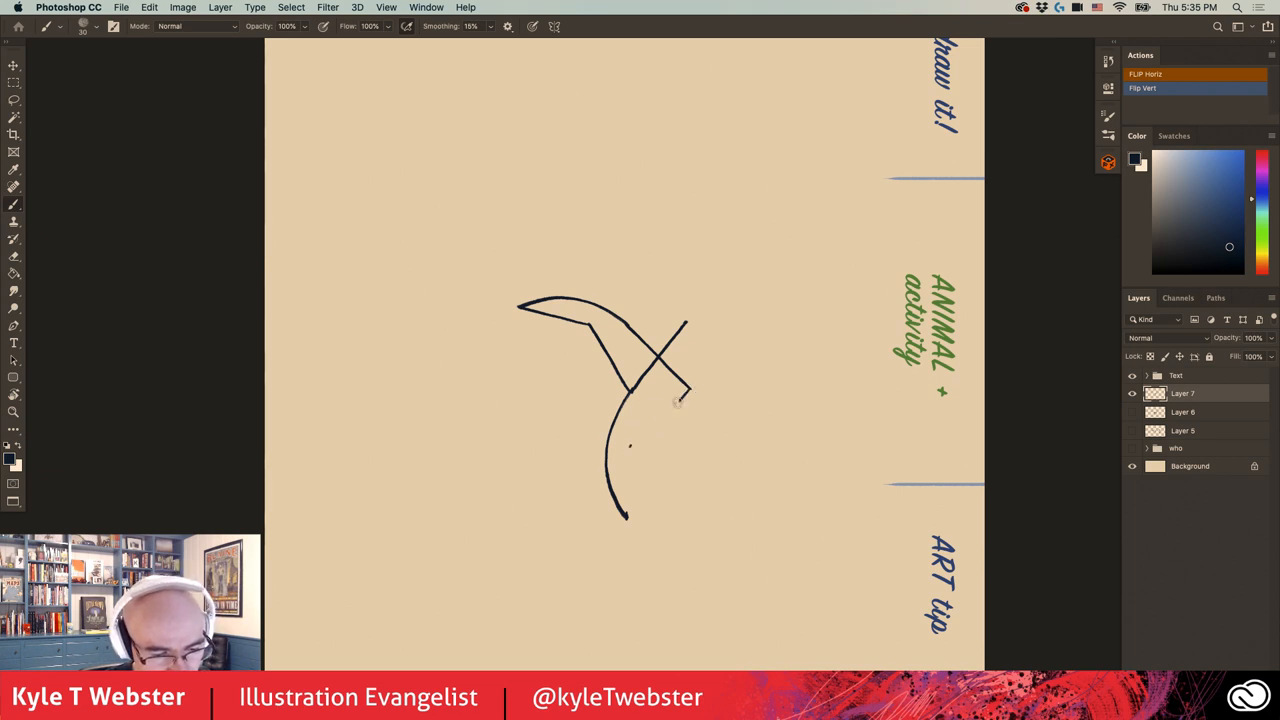
mouse_move(686, 392)
mouse_down()
mouse_move(630, 448)
mouse_move(624, 518)
mouse_up()
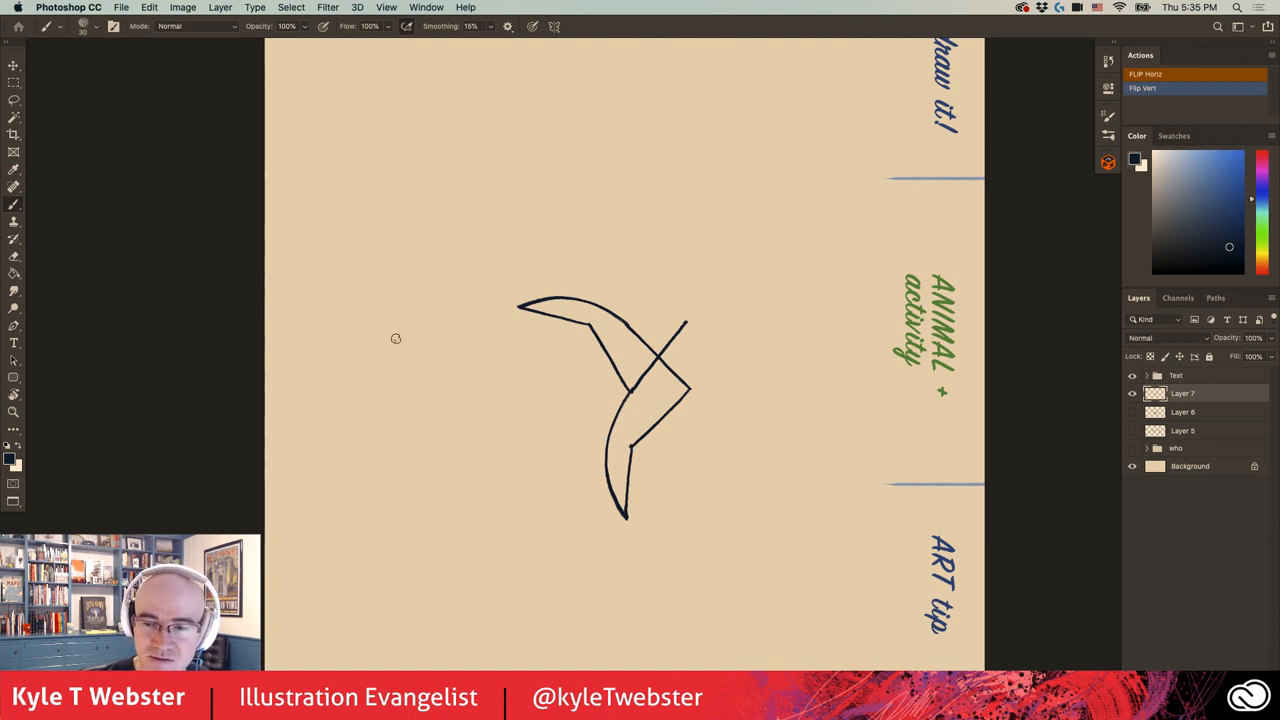
drag(390, 331, 538, 558)
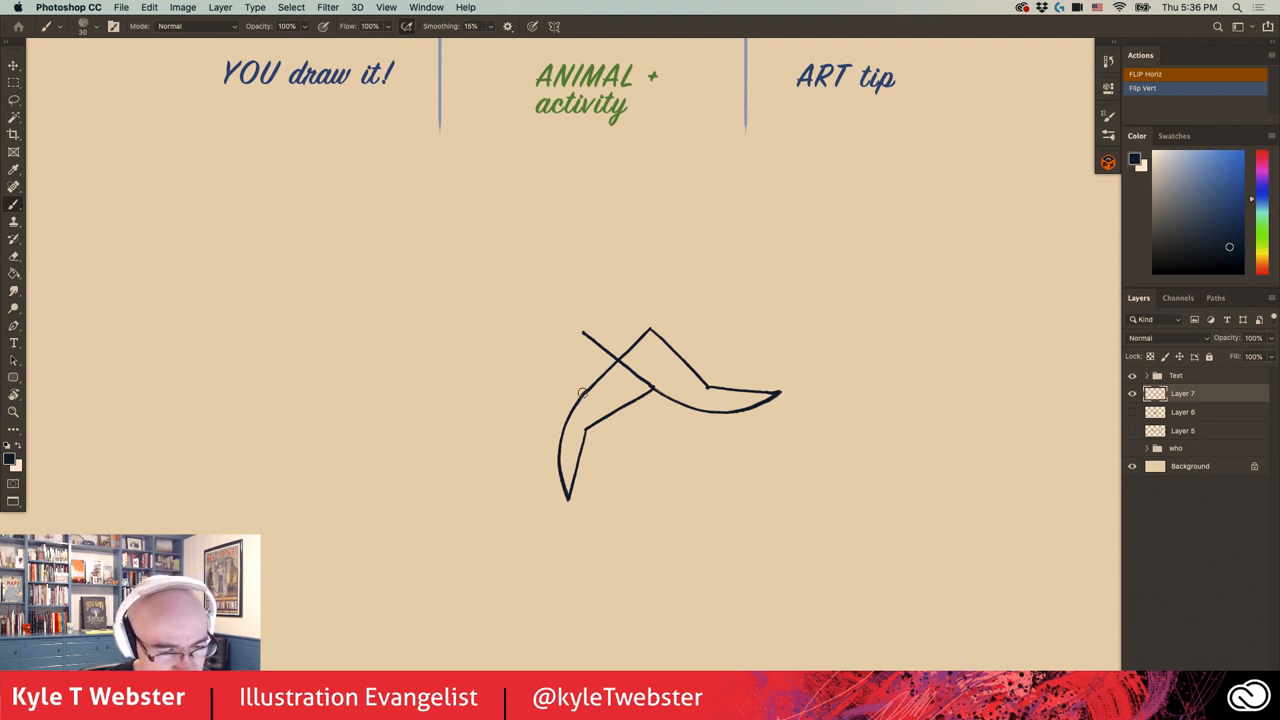
- Trace the lower leg's second edge and add a short leftward foot line at its bottom tip
drag(568, 415, 565, 490)
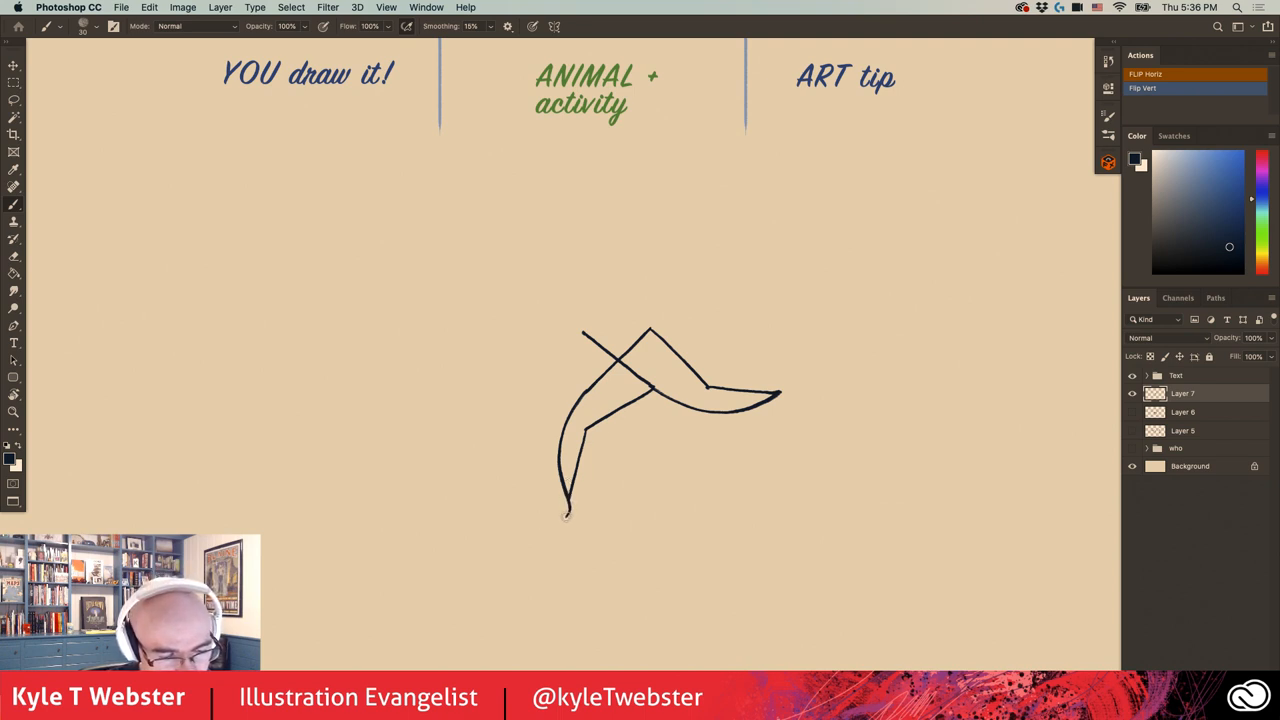
drag(560, 517, 548, 520)
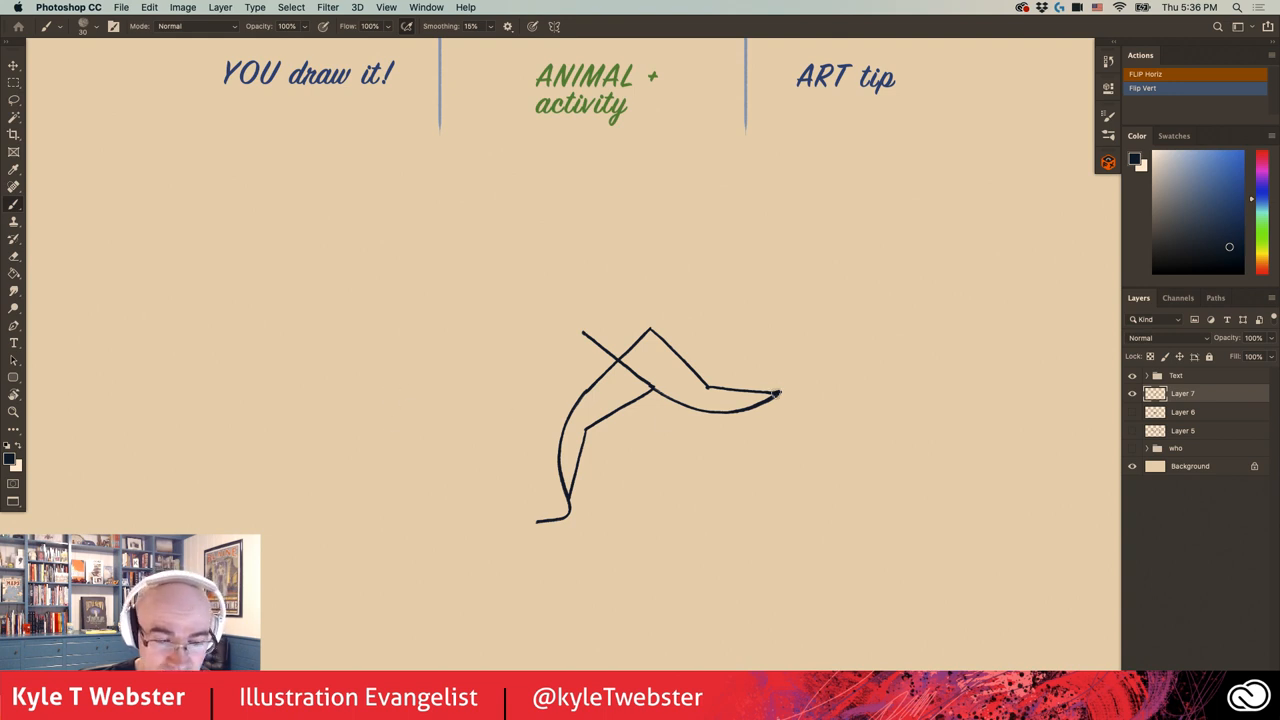
- Rotate the canvas, reset it upright with Escape, and extend the right foot line's end slightly
key(r)
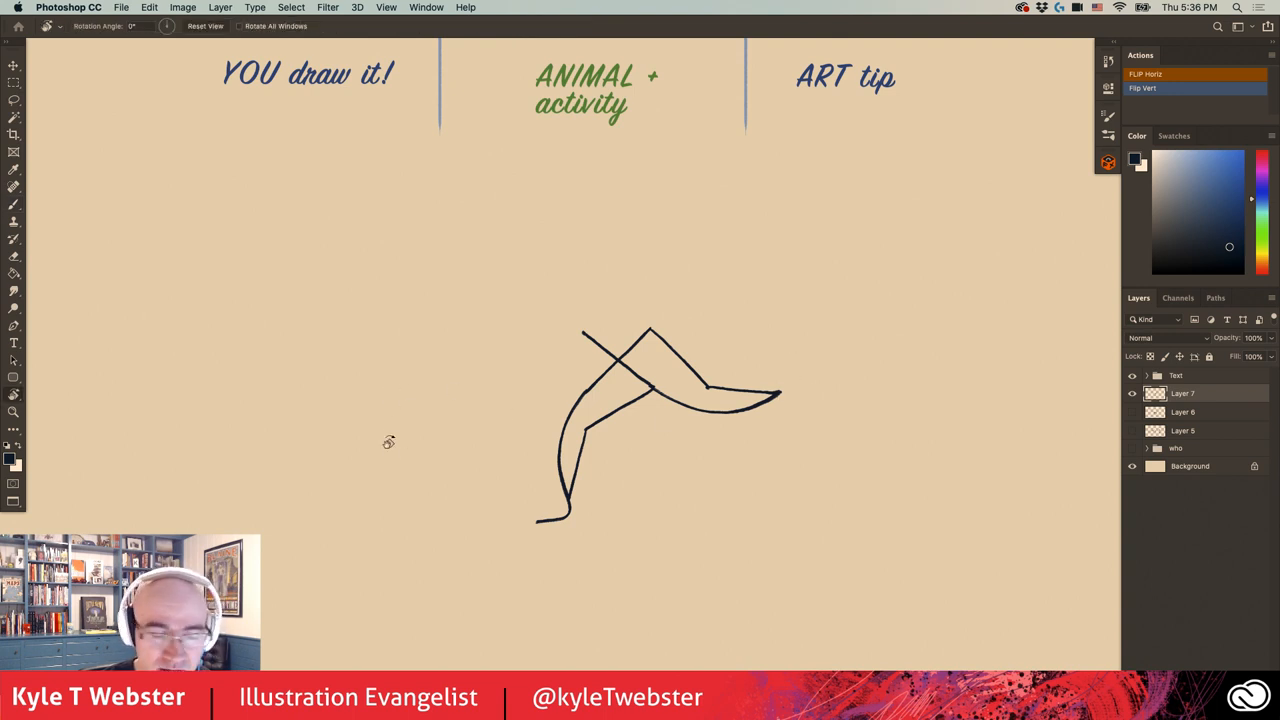
drag(383, 445, 569, 249)
key(Escape)
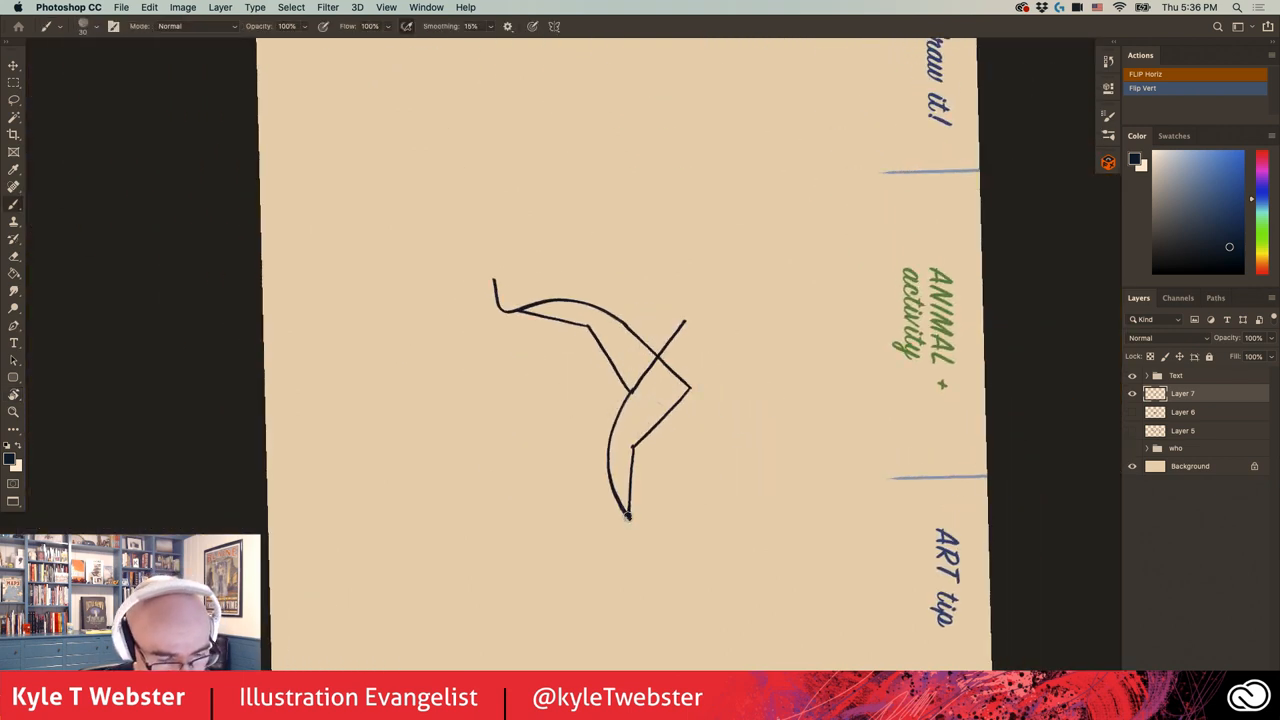
drag(632, 532, 624, 538)
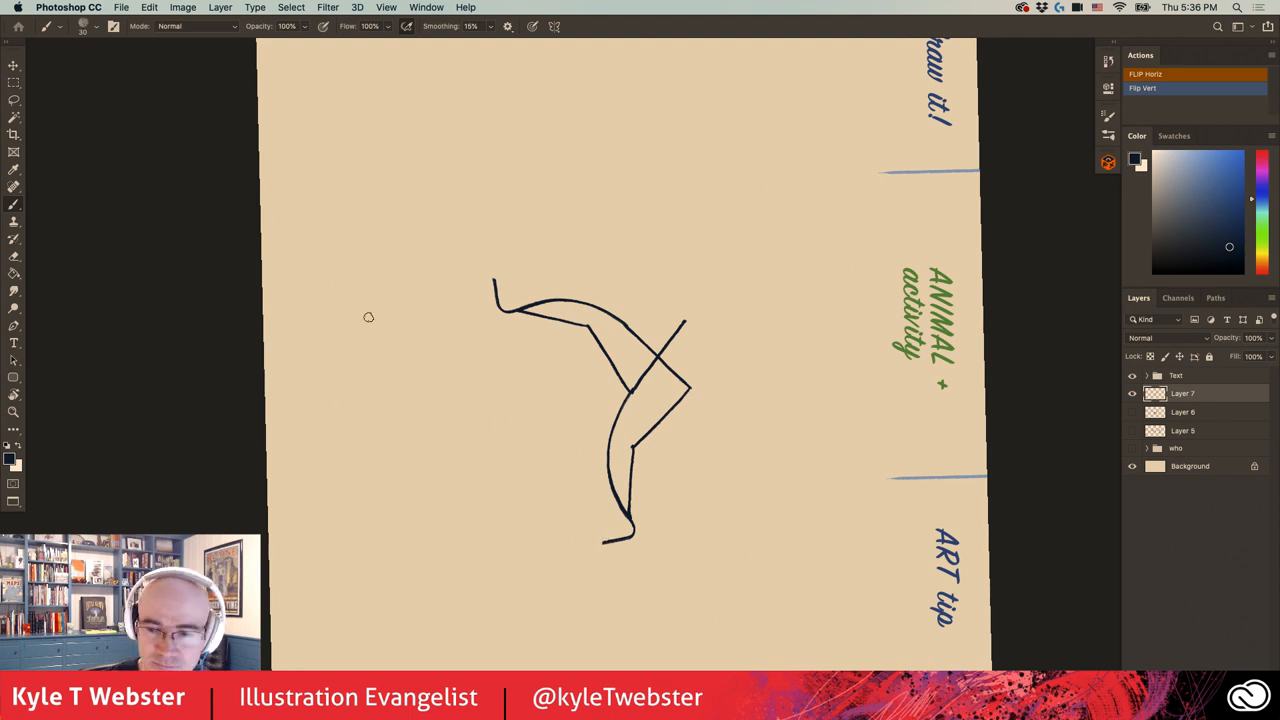
- Turn the canvas a quarter turn and brush a long diagonal back line rising up-left from the leg crossing
key(r)
drag(355, 194, 456, 597)
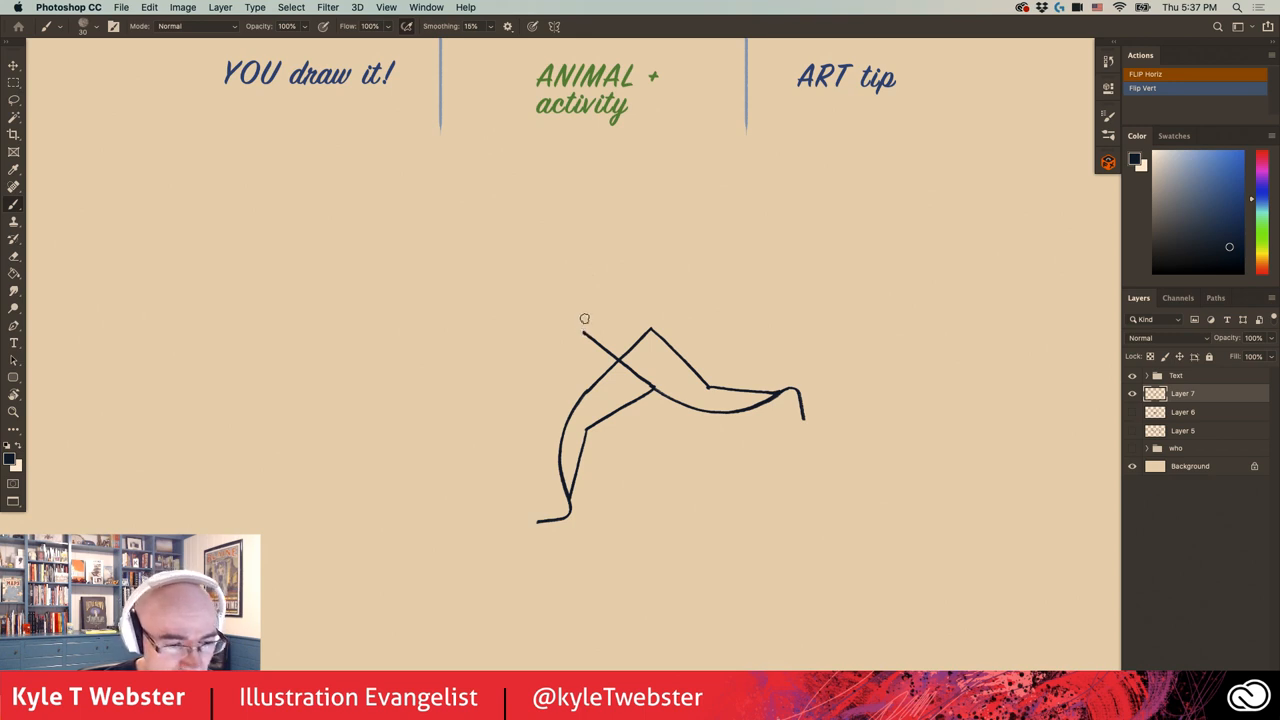
click(590, 279)
drag(652, 328, 584, 274)
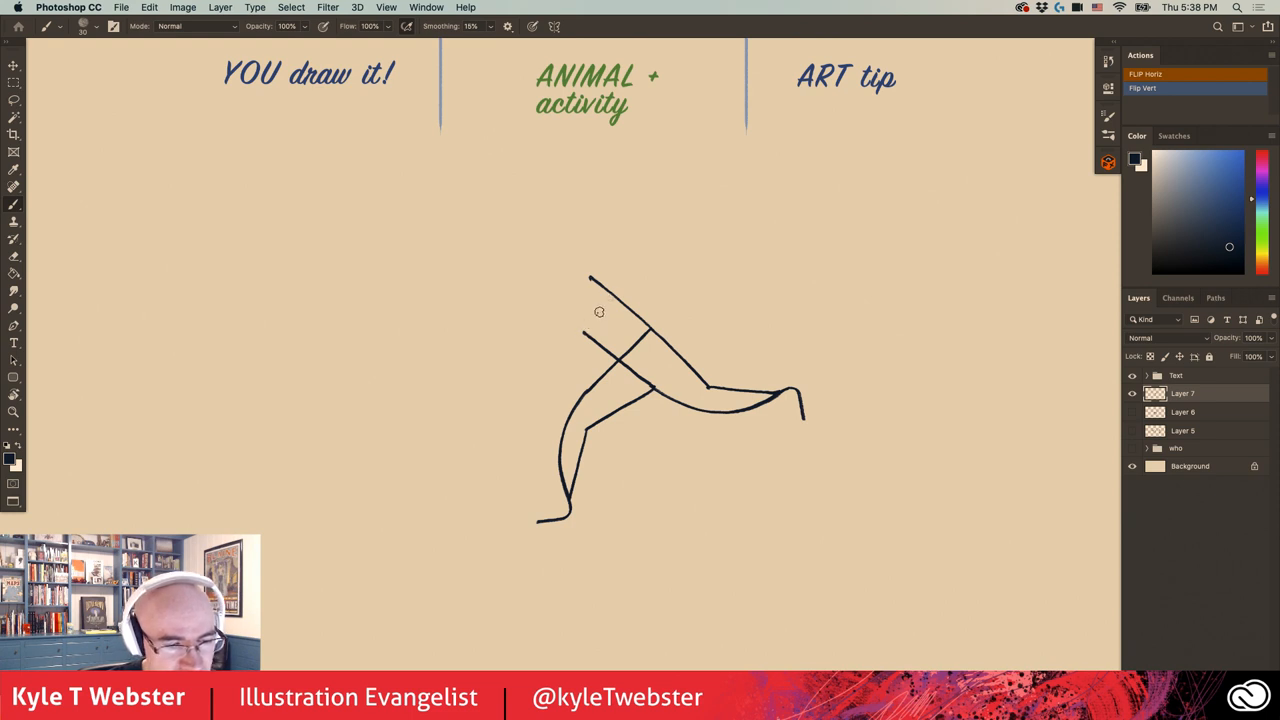
- Draw the left limb's inner lines and outer edge down from the apex, then round off the top corner
drag(599, 313, 562, 357)
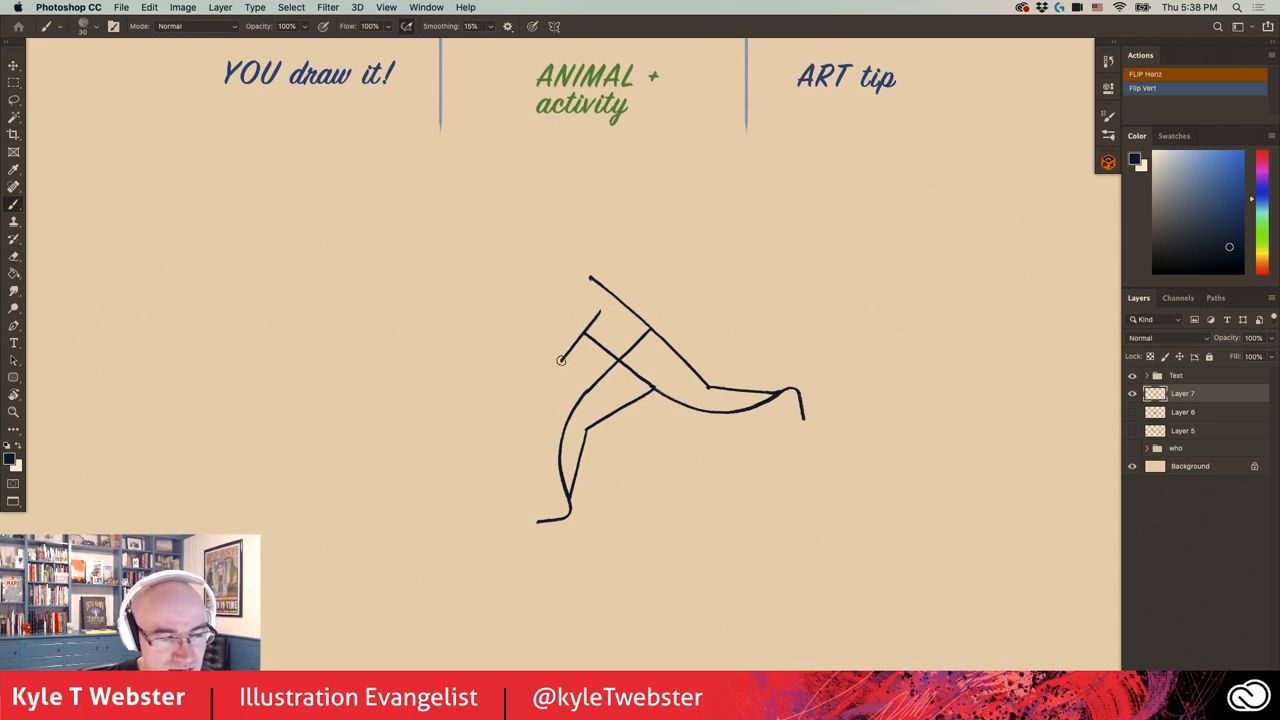
drag(561, 356, 557, 408)
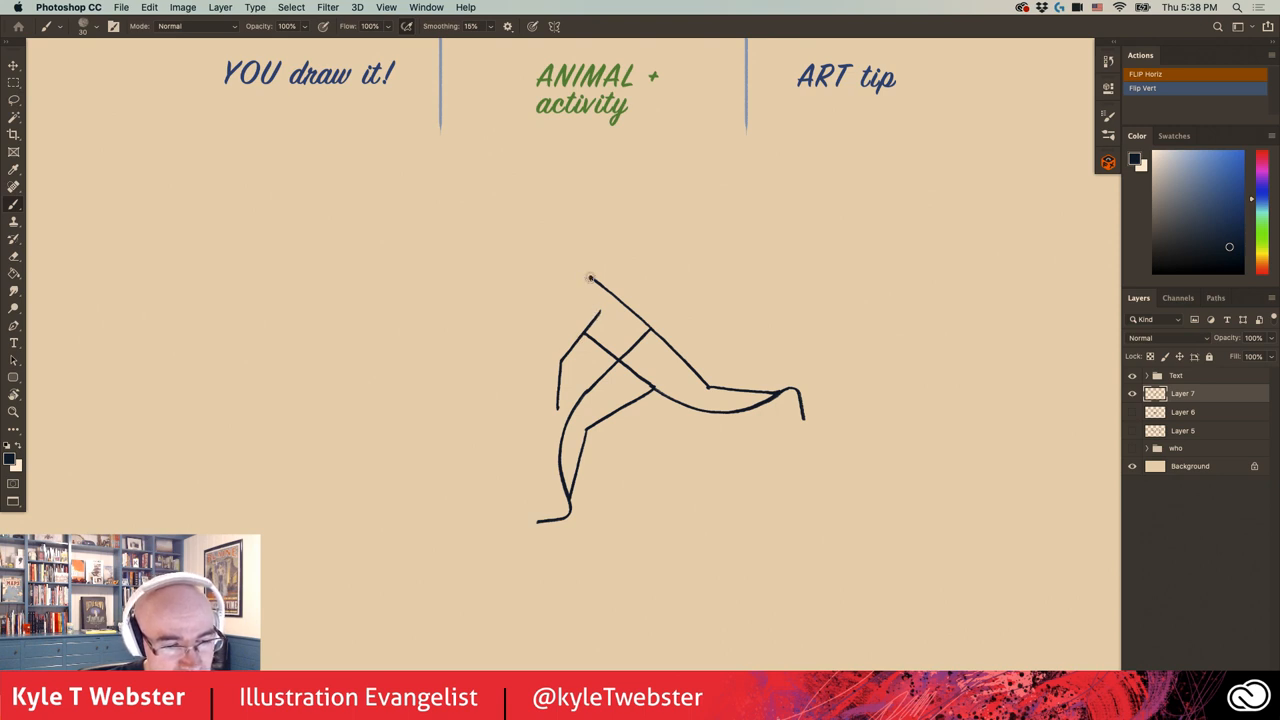
drag(590, 278, 566, 310)
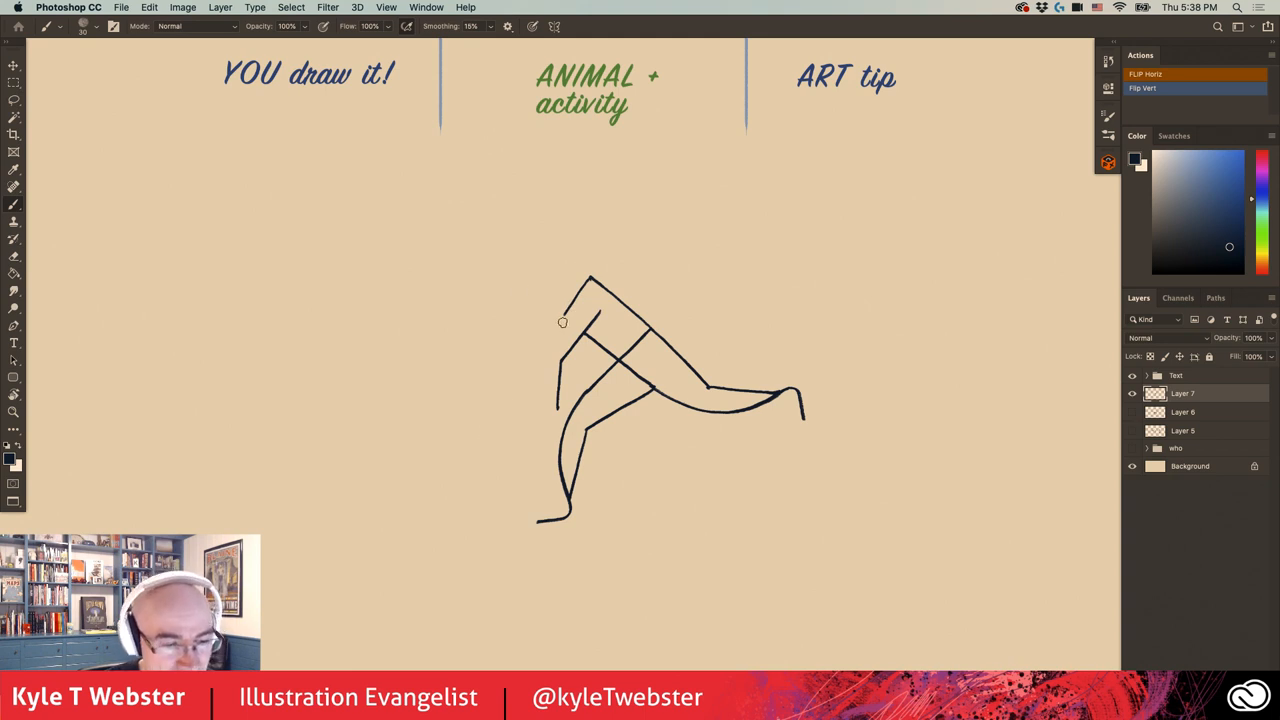
mouse_move(566, 308)
mouse_down()
mouse_move(546, 348)
mouse_move(556, 410)
mouse_up()
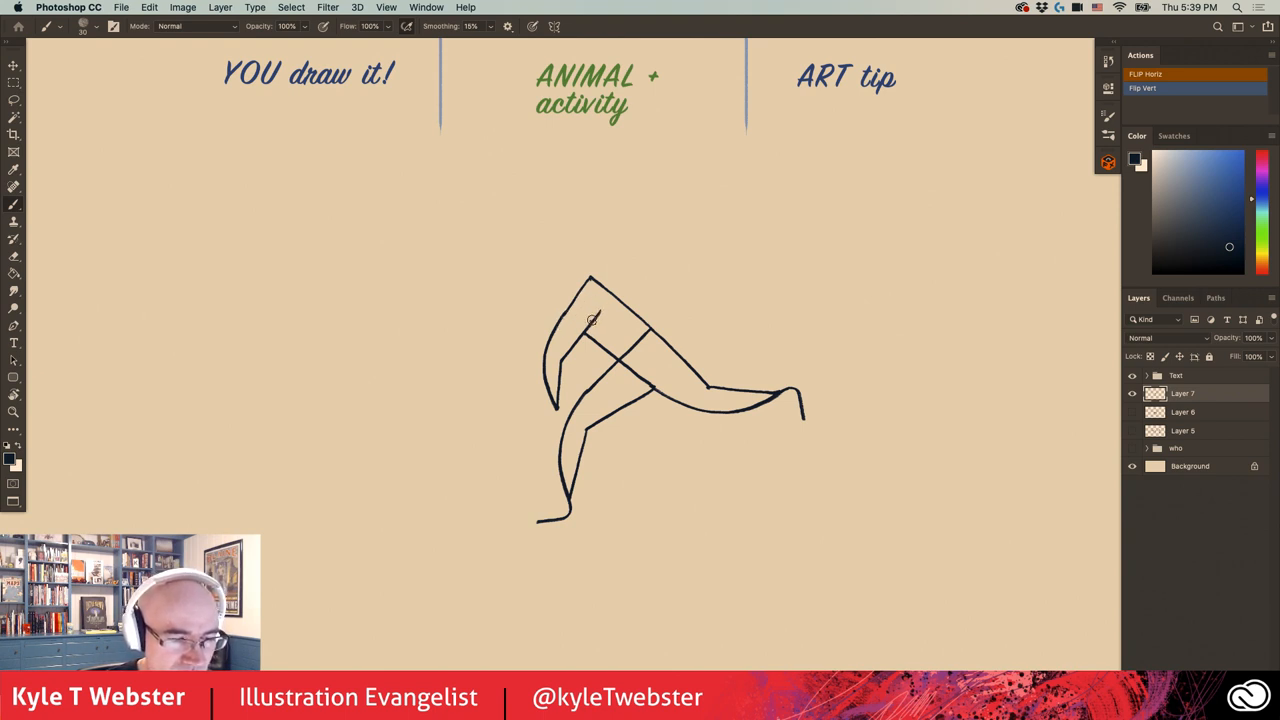
mouse_move(600, 308)
mouse_down()
mouse_move(585, 330)
mouse_move(572, 302)
mouse_up()
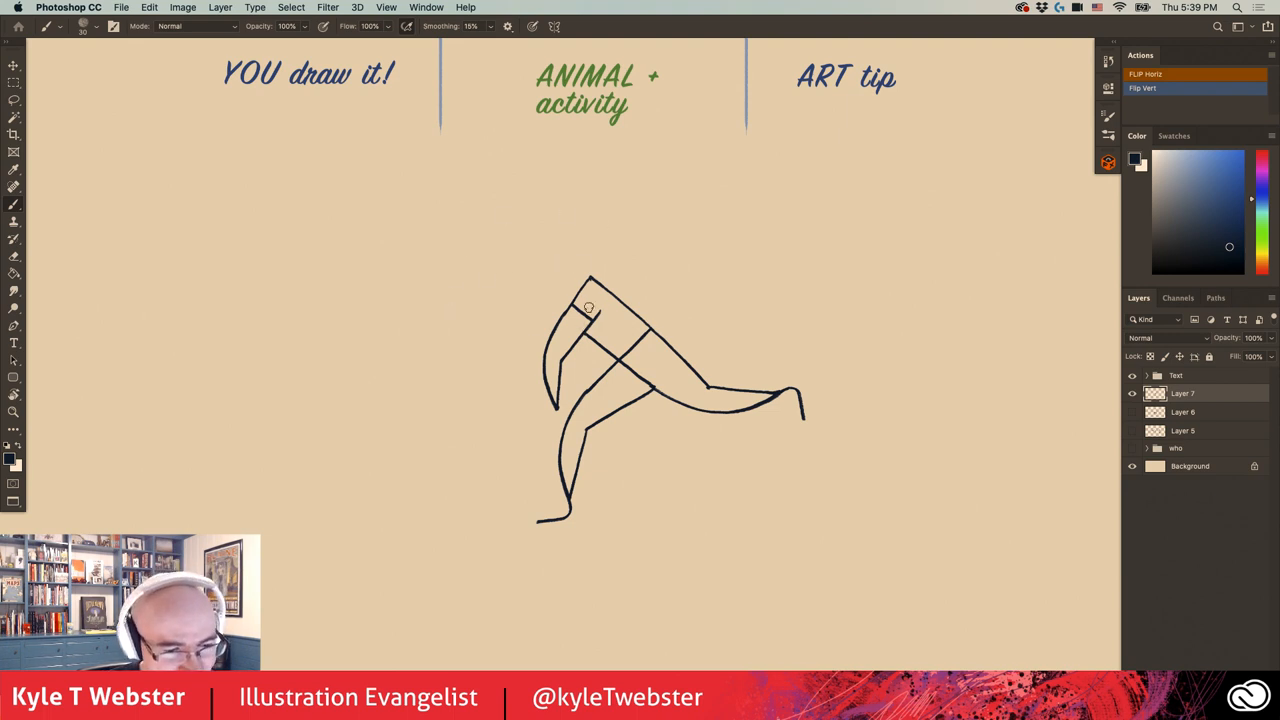
drag(598, 314, 588, 280)
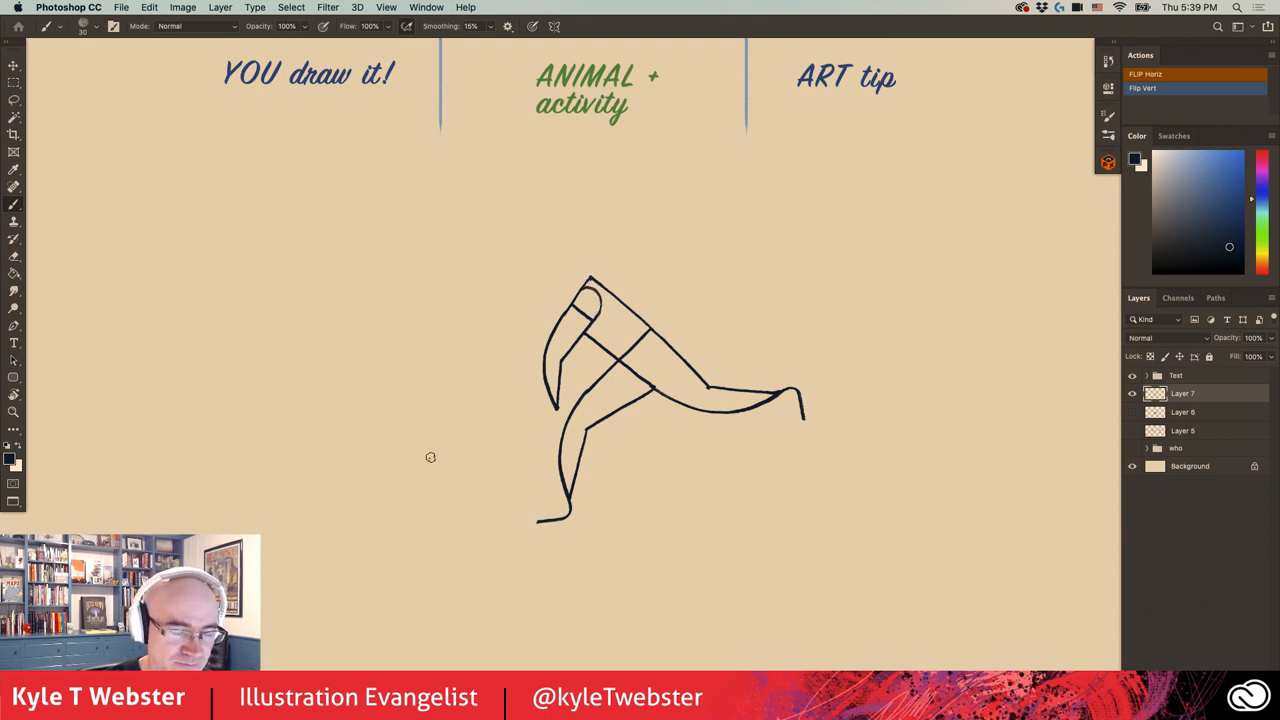
scroll(565, 403, up, 3)
- Zoom in, join the left limb's outer curve to the inner leg curve, and add a tick on the back
drag(540, 420, 476, 418)
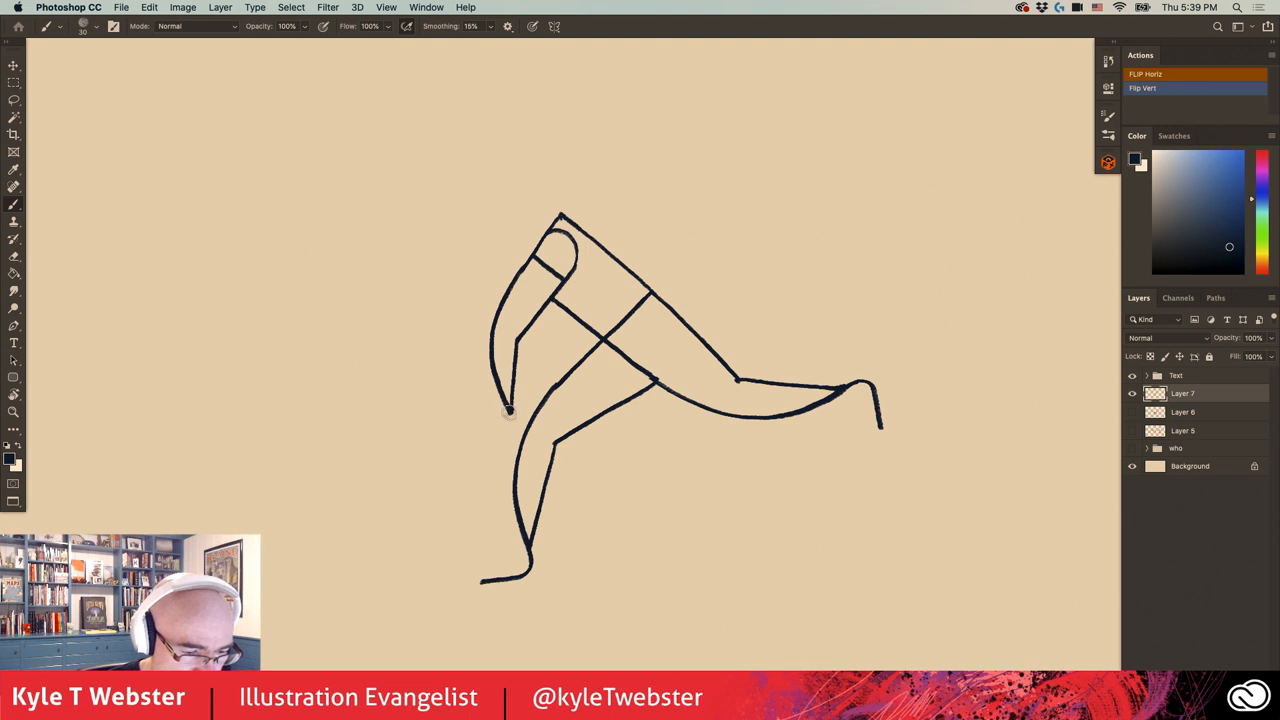
drag(507, 408, 522, 432)
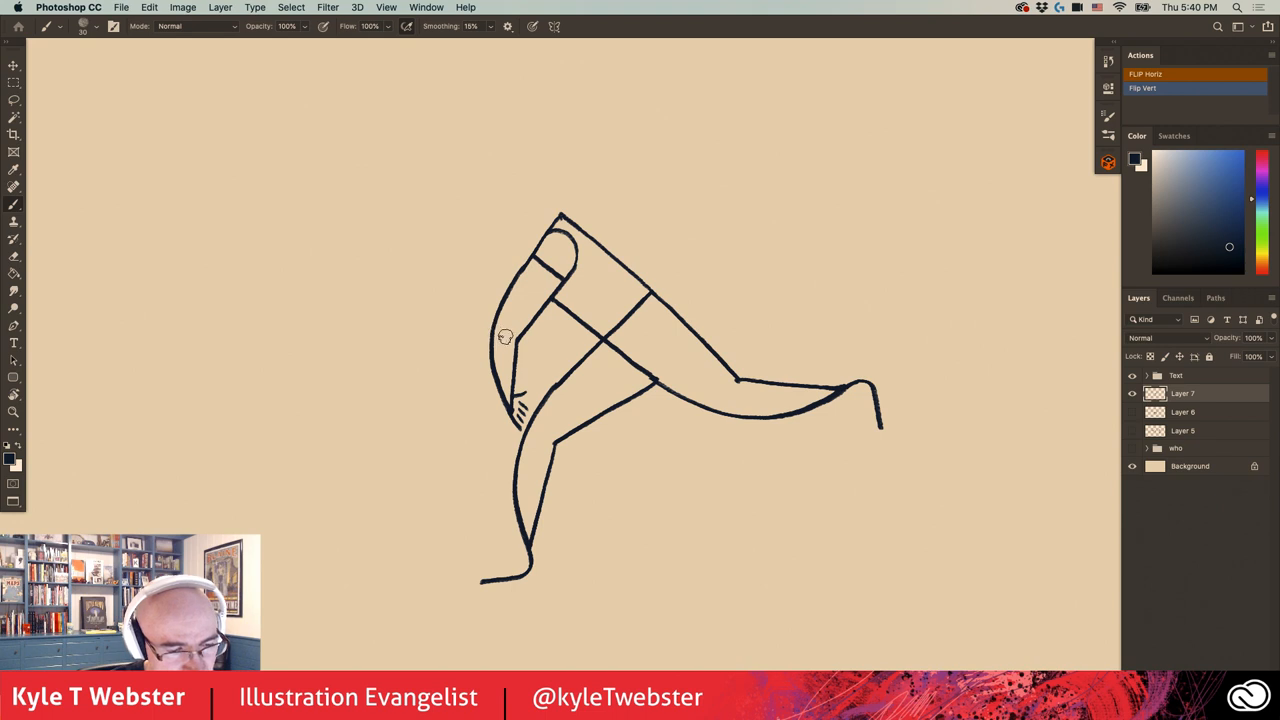
drag(500, 328, 514, 334)
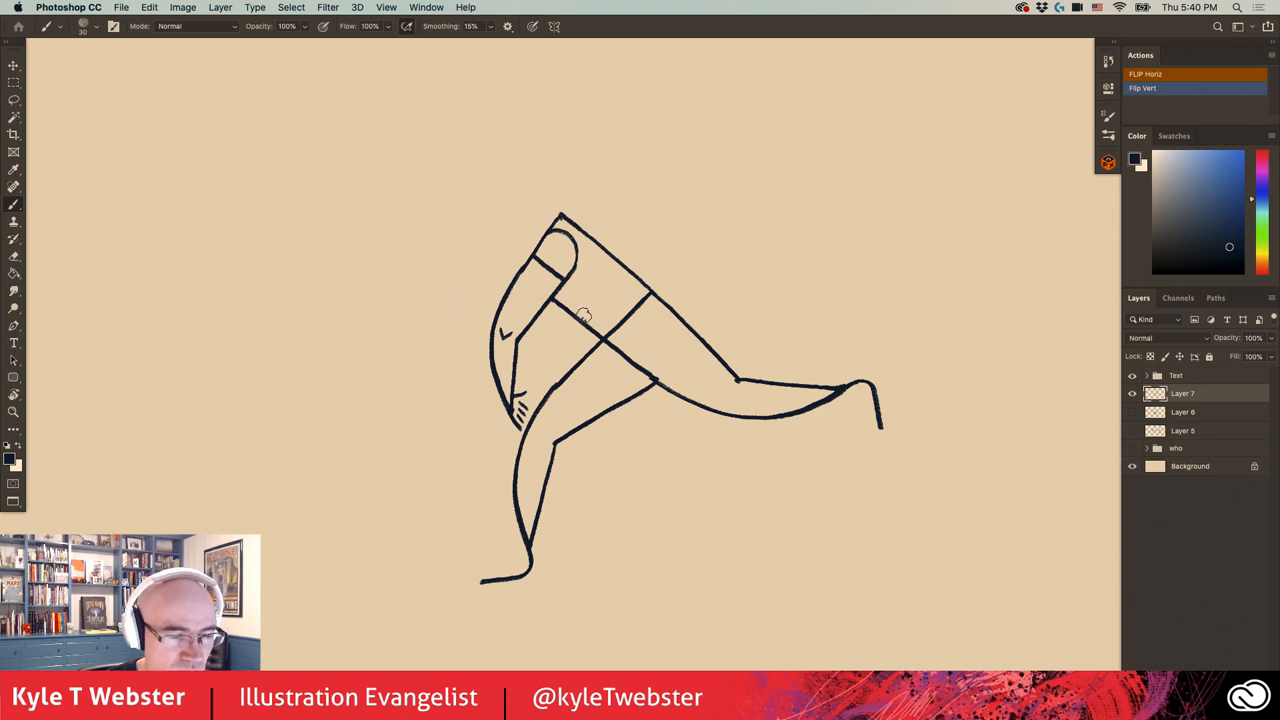
drag(452, 318, 392, 316)
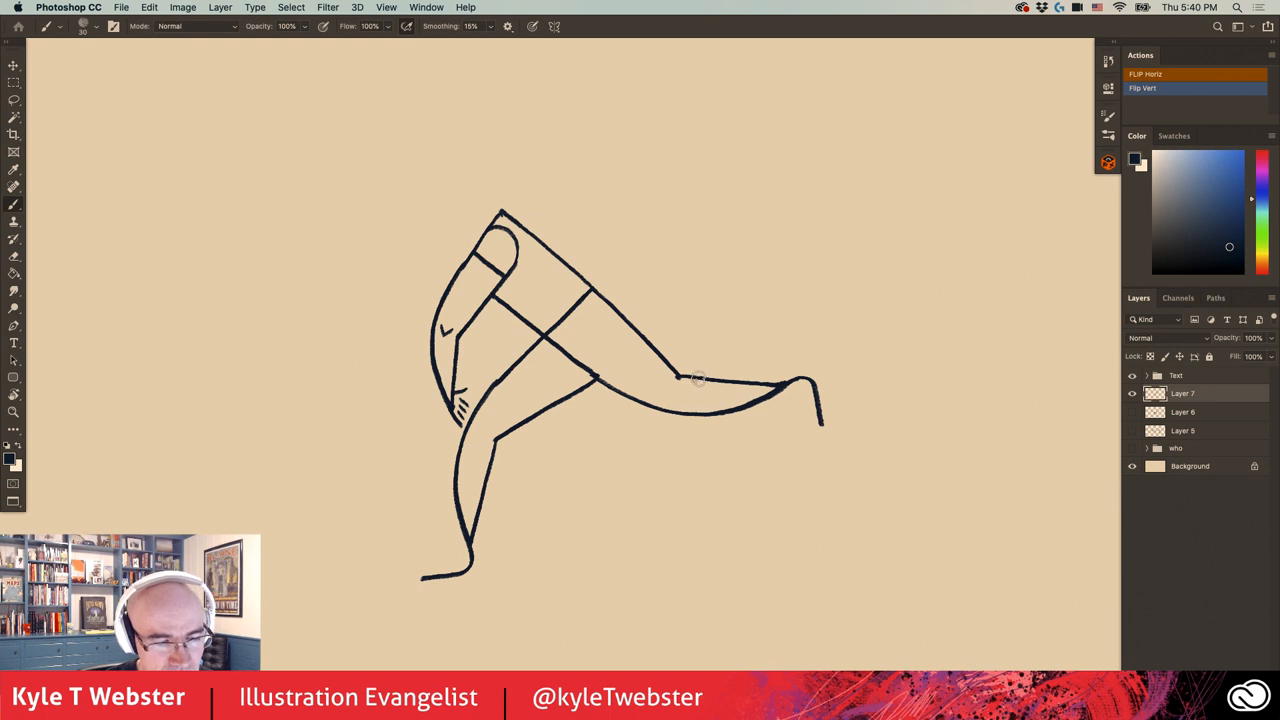
- Band the right and lower legs with cross lines and add small ticks at both knee joints
drag(697, 378, 697, 412)
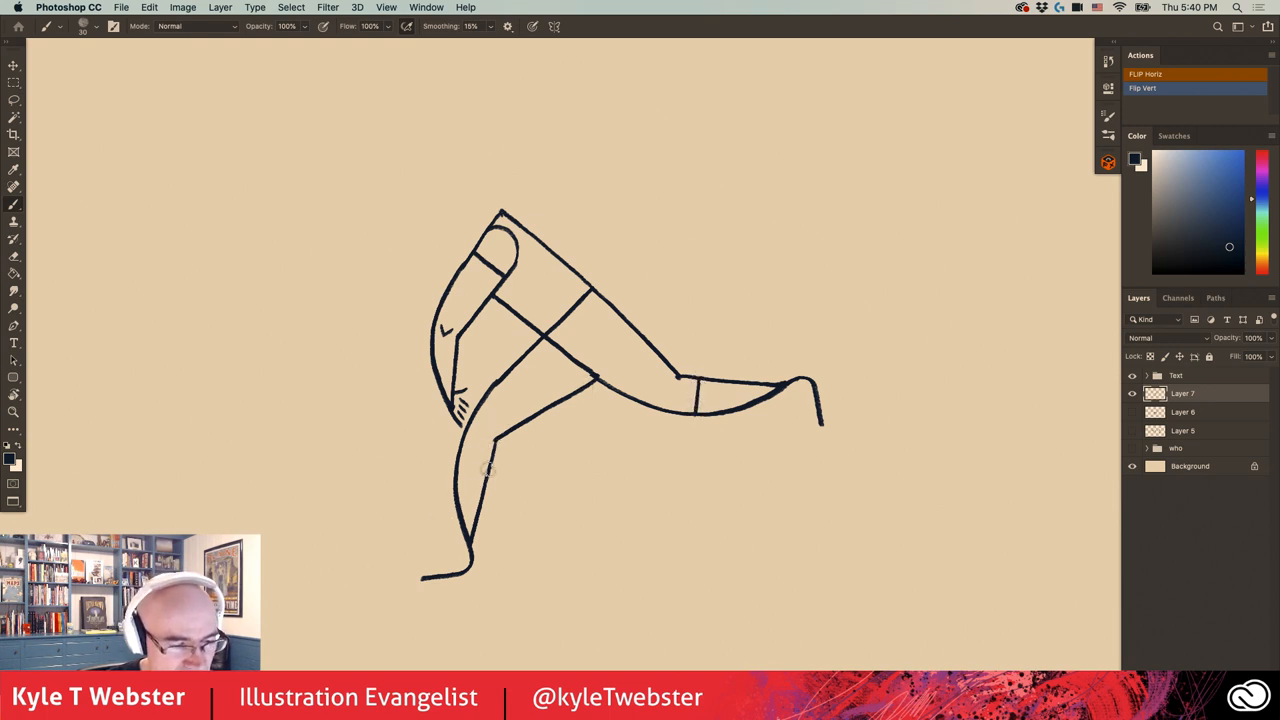
drag(492, 460, 474, 462)
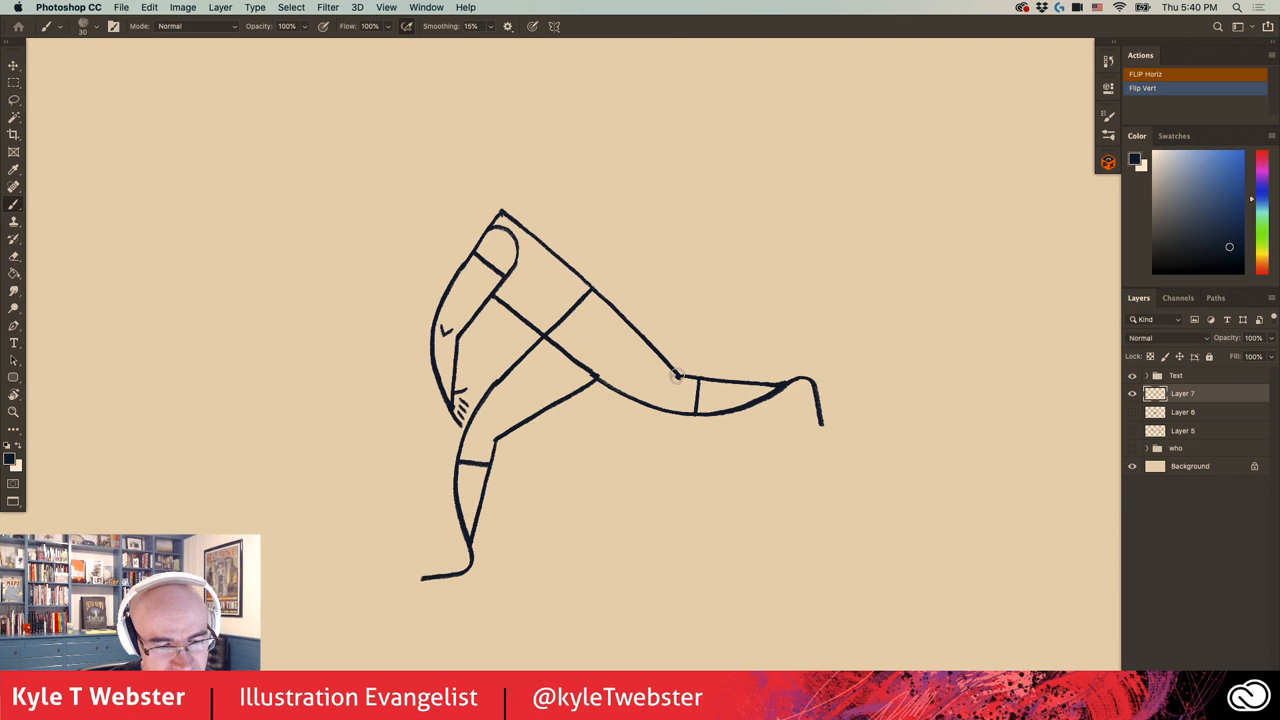
drag(670, 372, 682, 384)
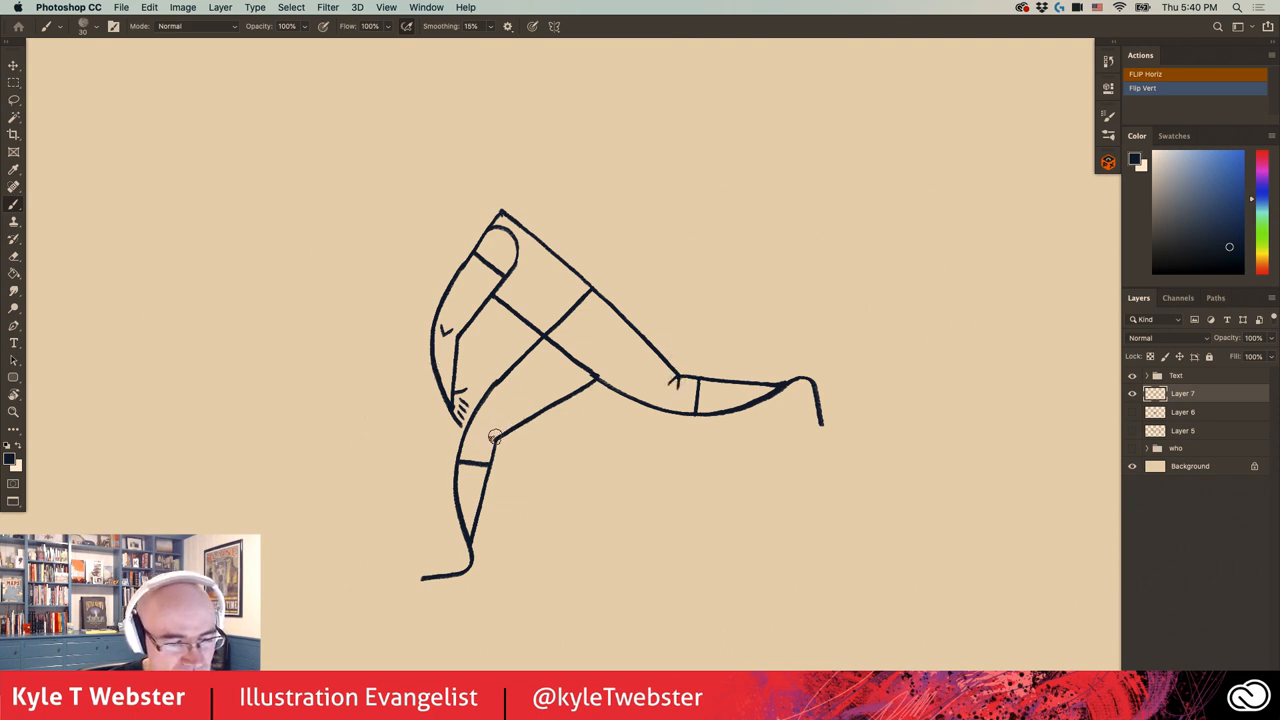
drag(494, 437, 494, 432)
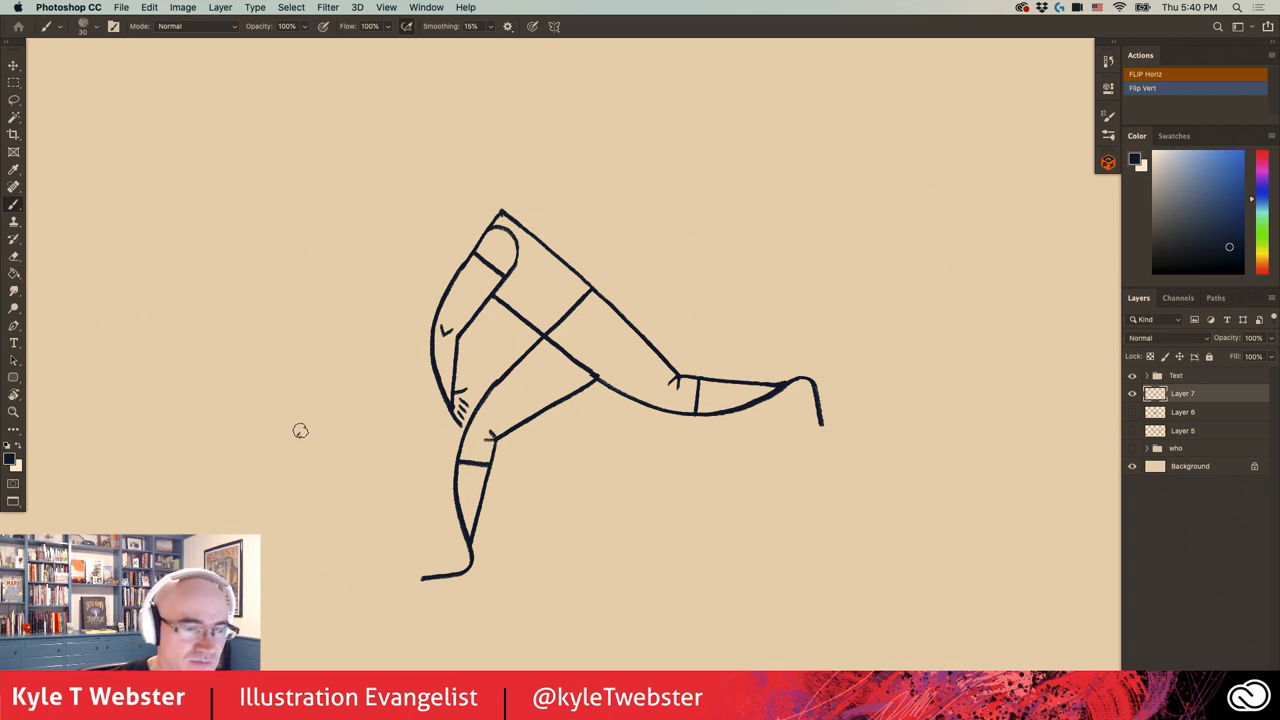
- Brush a line rising up-left from the figure's apex and retrace it twice to thicken and darken it
drag(410, 330, 436, 374)
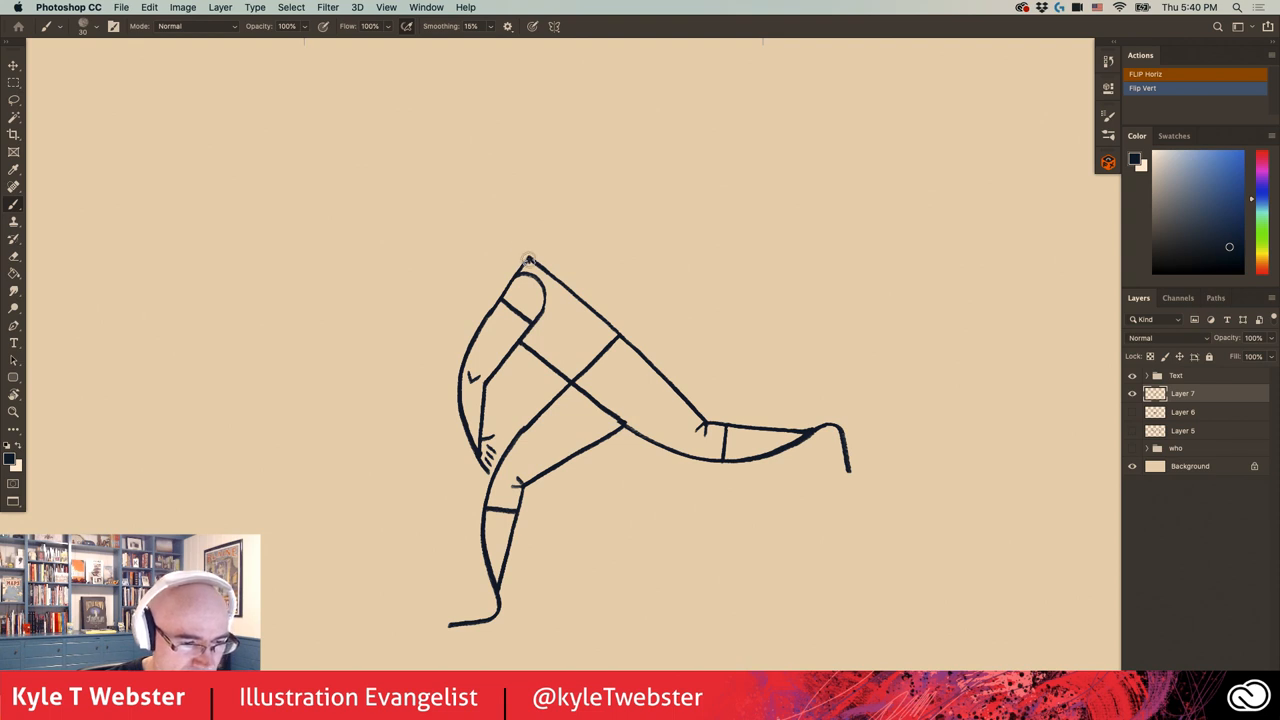
drag(527, 257, 502, 193)
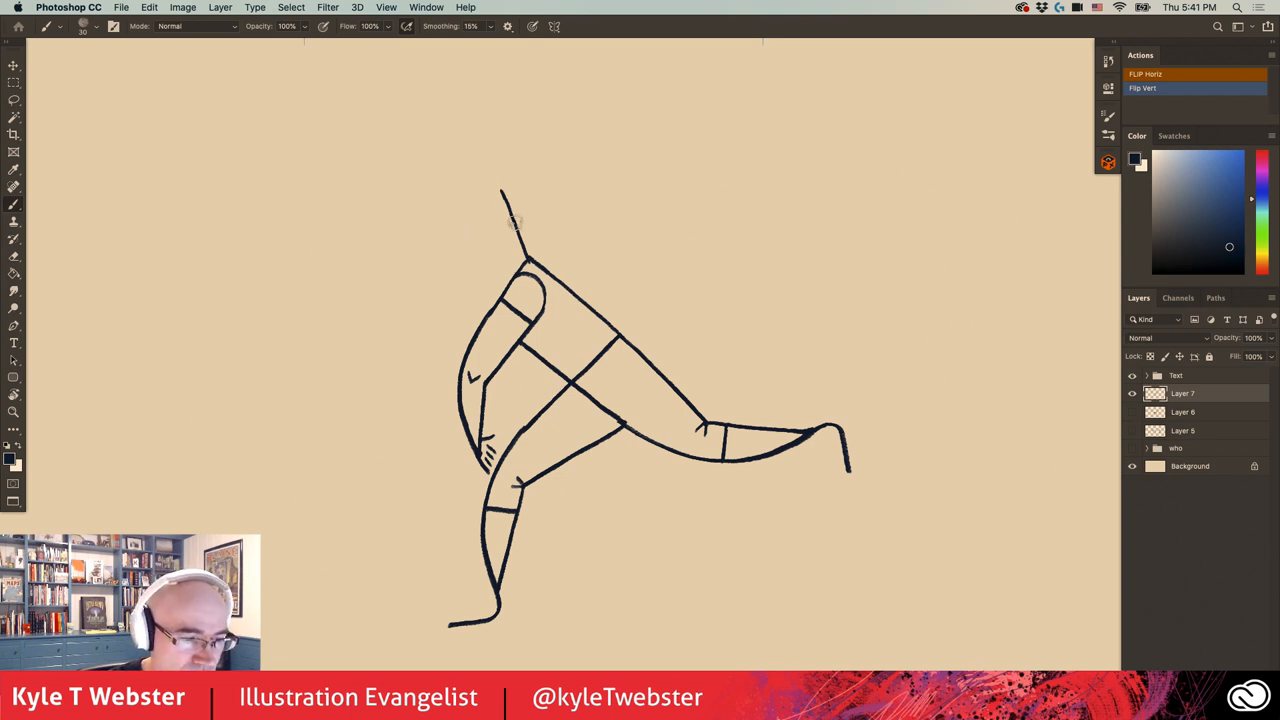
drag(504, 200, 524, 248)
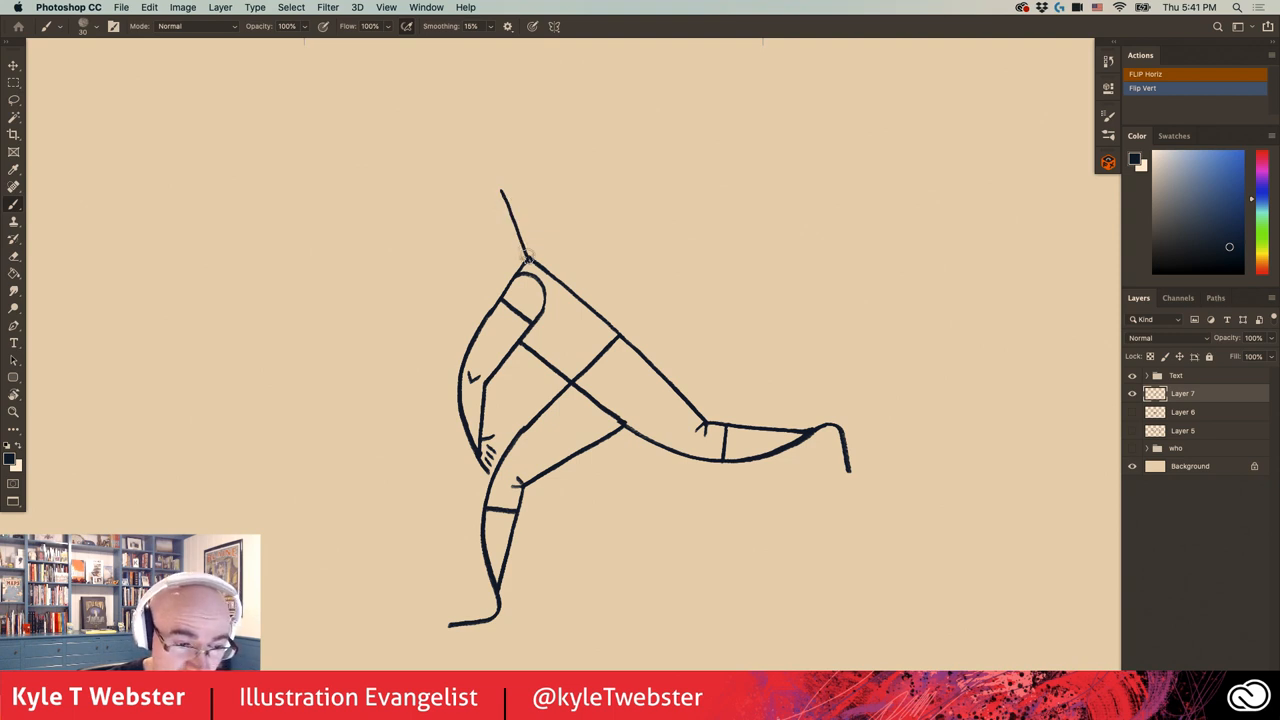
drag(527, 256, 502, 192)
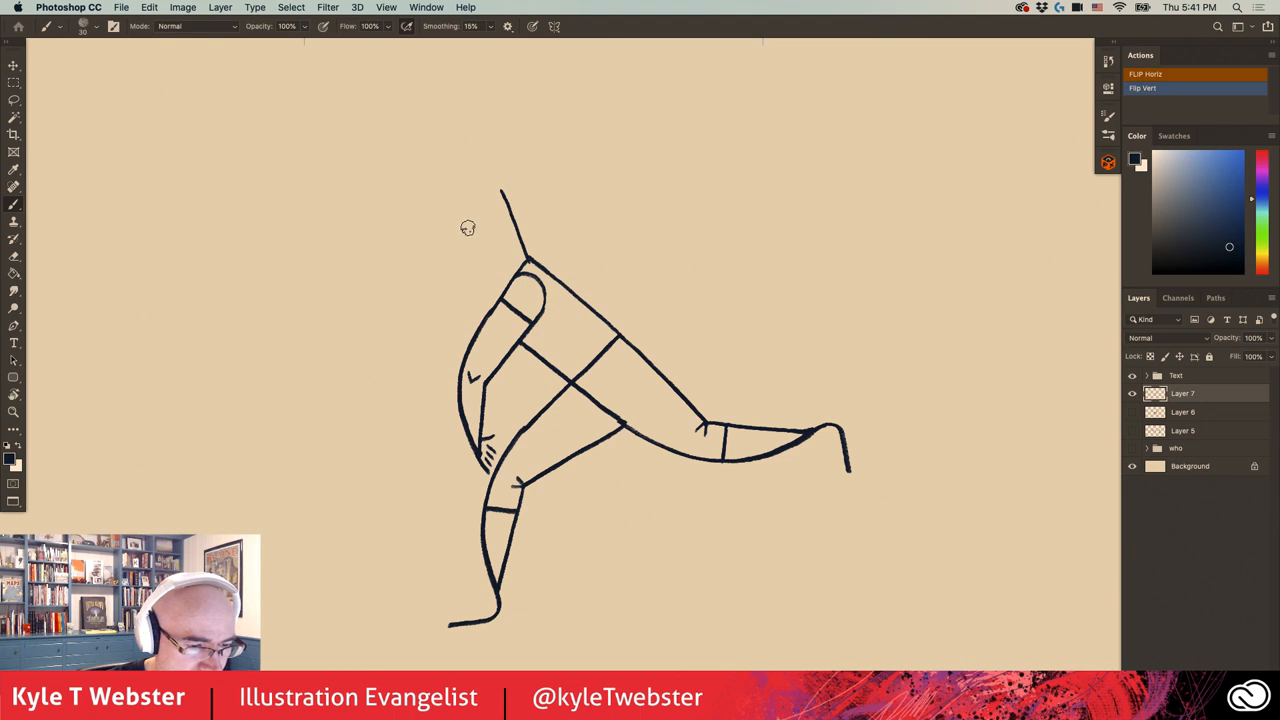
click(467, 229)
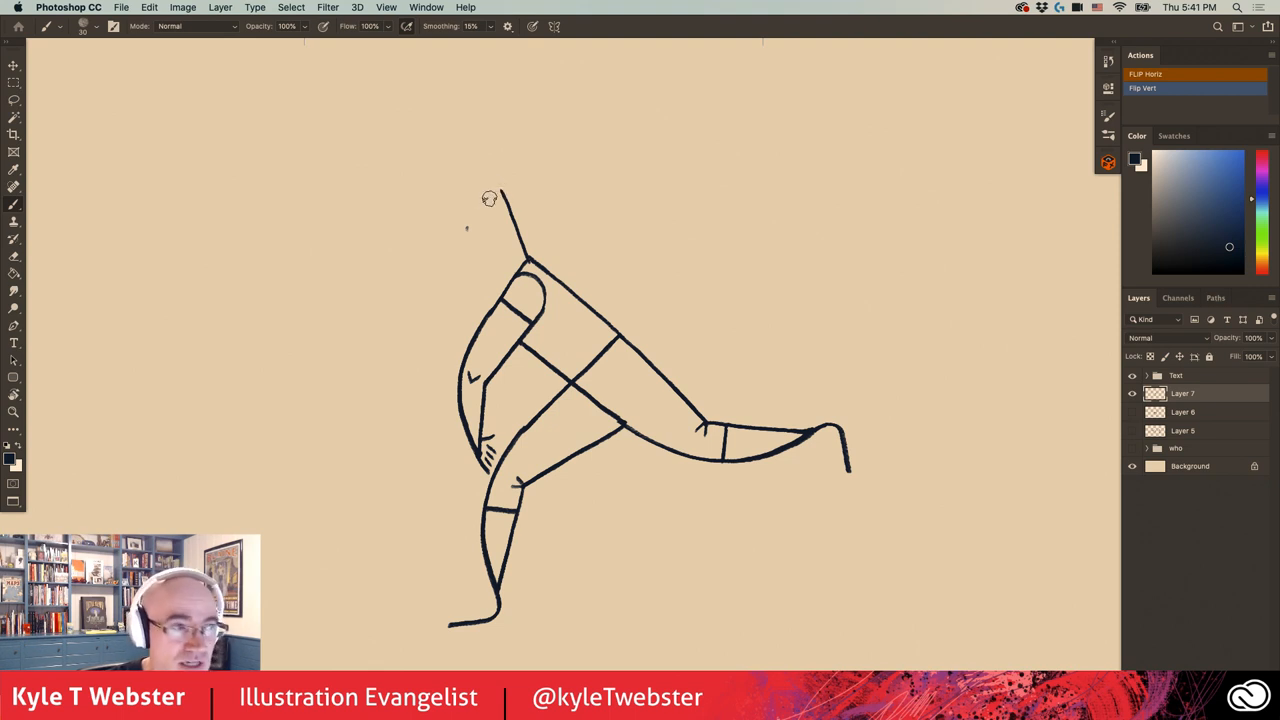
- Hook the top line's end, ink down toward the torso, and join the jaw to the neck, closing the head
drag(500, 190, 467, 229)
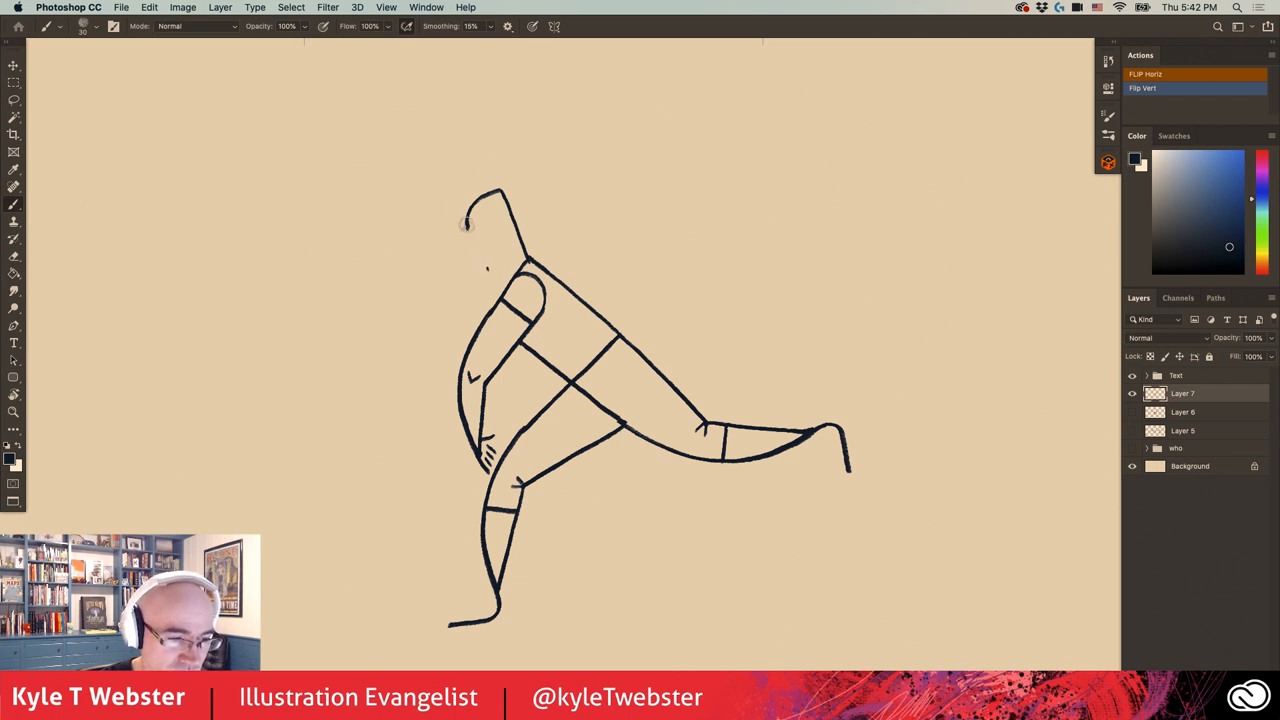
drag(466, 222, 486, 268)
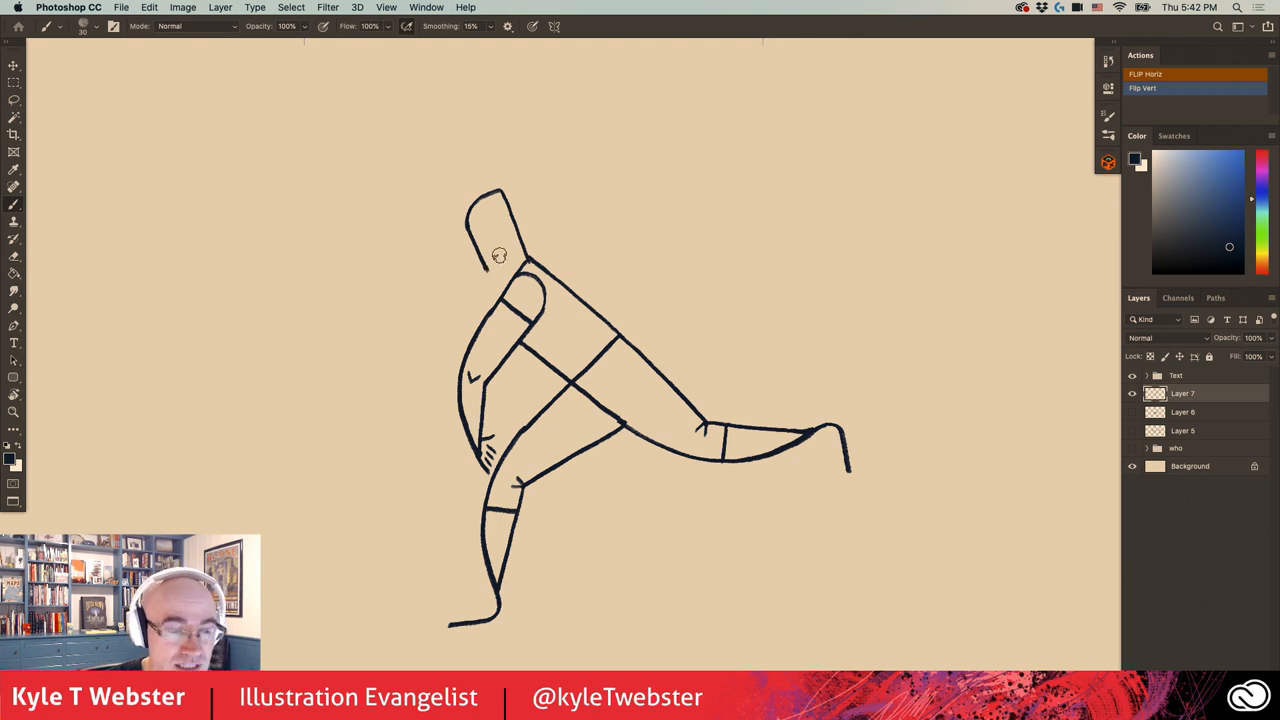
mouse_move(486, 268)
mouse_down()
mouse_move(502, 262)
mouse_move(514, 286)
mouse_up()
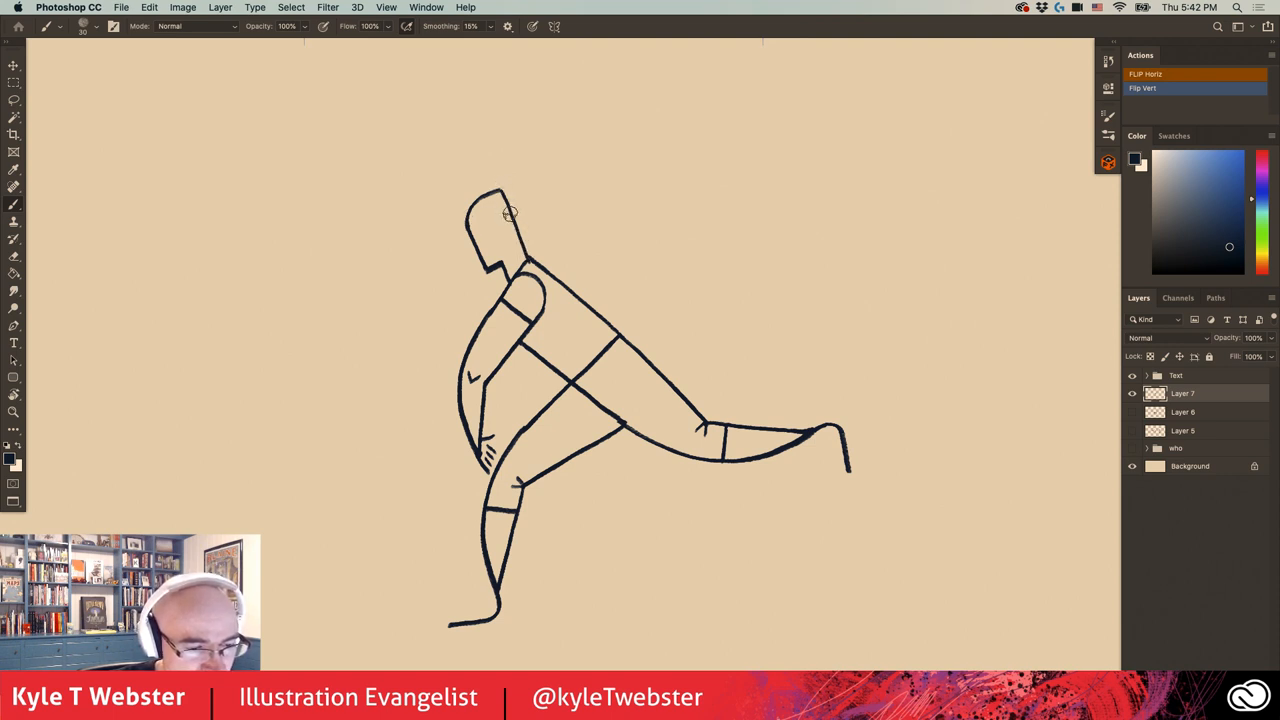
- Brush a cap band and forward brim on the head, then a collar-like shoulder behind the neck
mouse_move(488, 216)
mouse_down()
mouse_move(502, 214)
mouse_move(436, 258)
mouse_up()
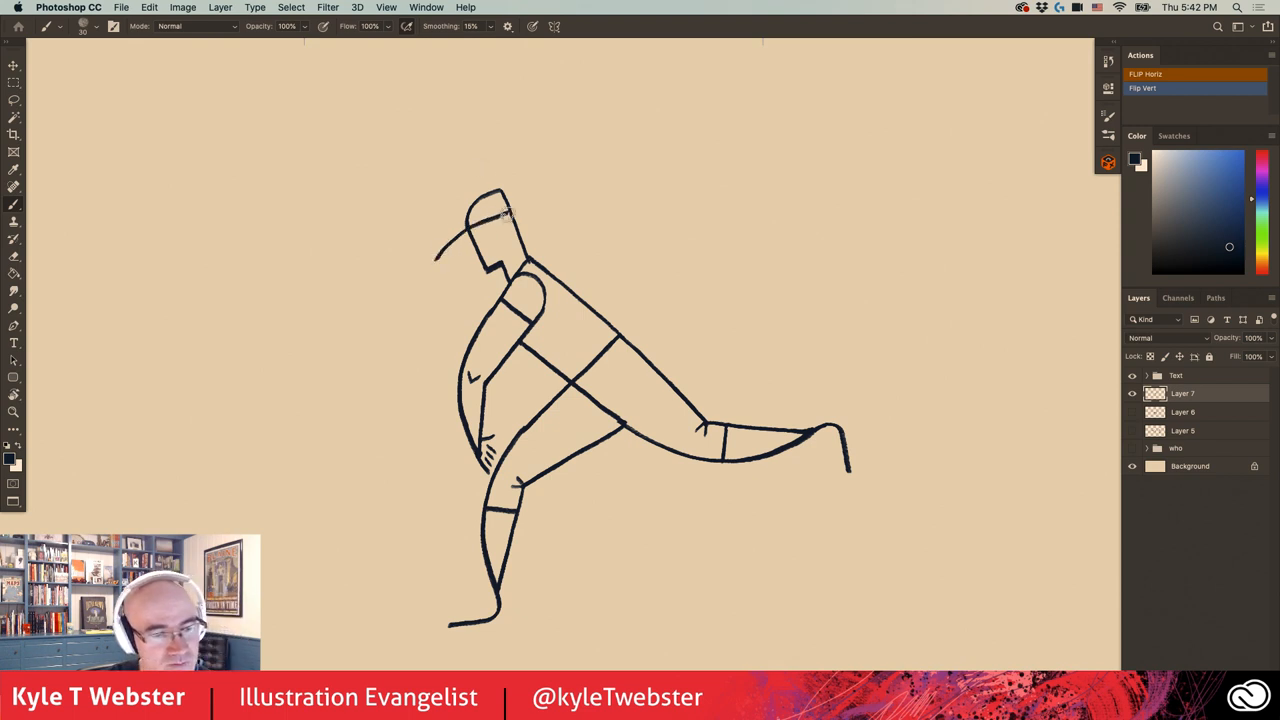
drag(506, 210, 503, 203)
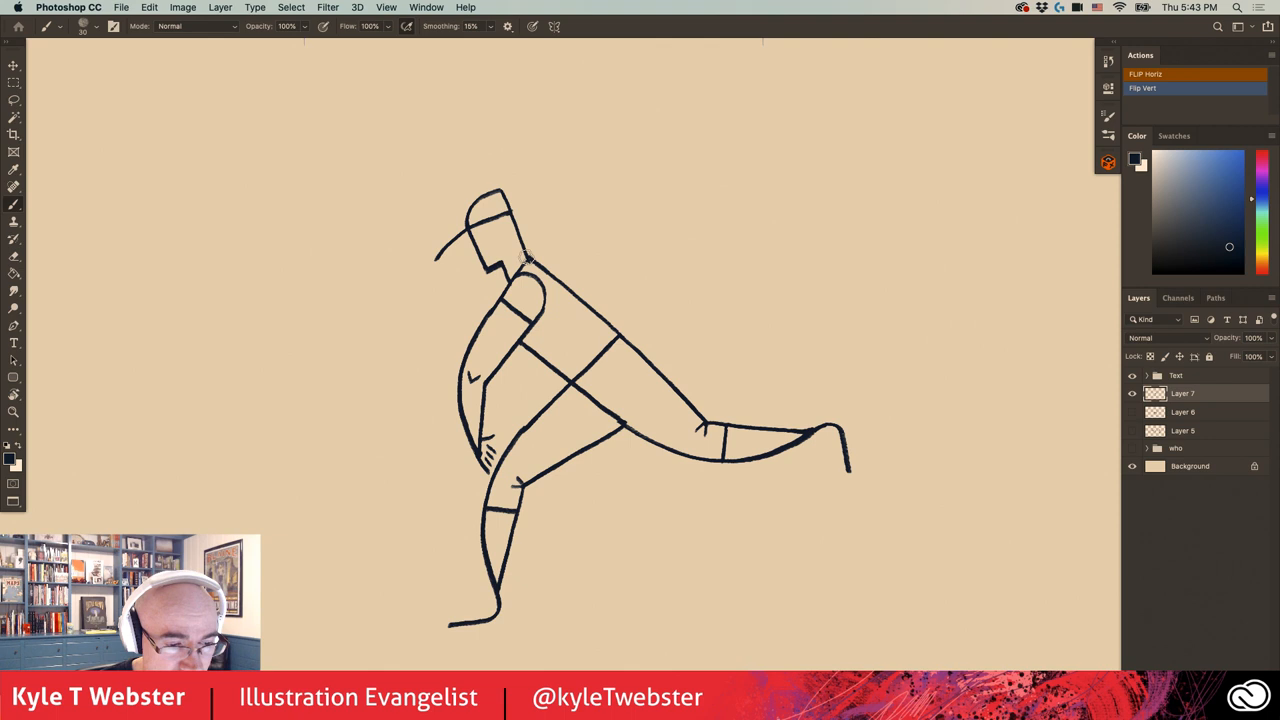
drag(528, 258, 565, 256)
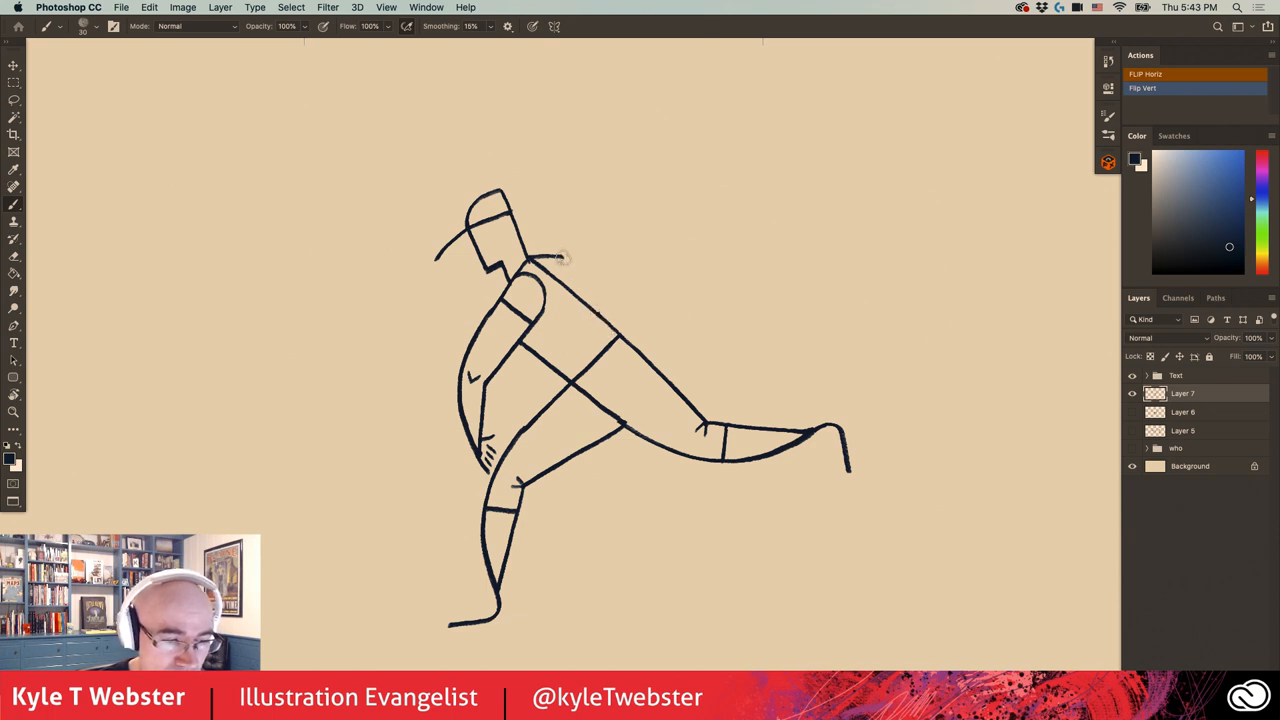
drag(560, 255, 603, 318)
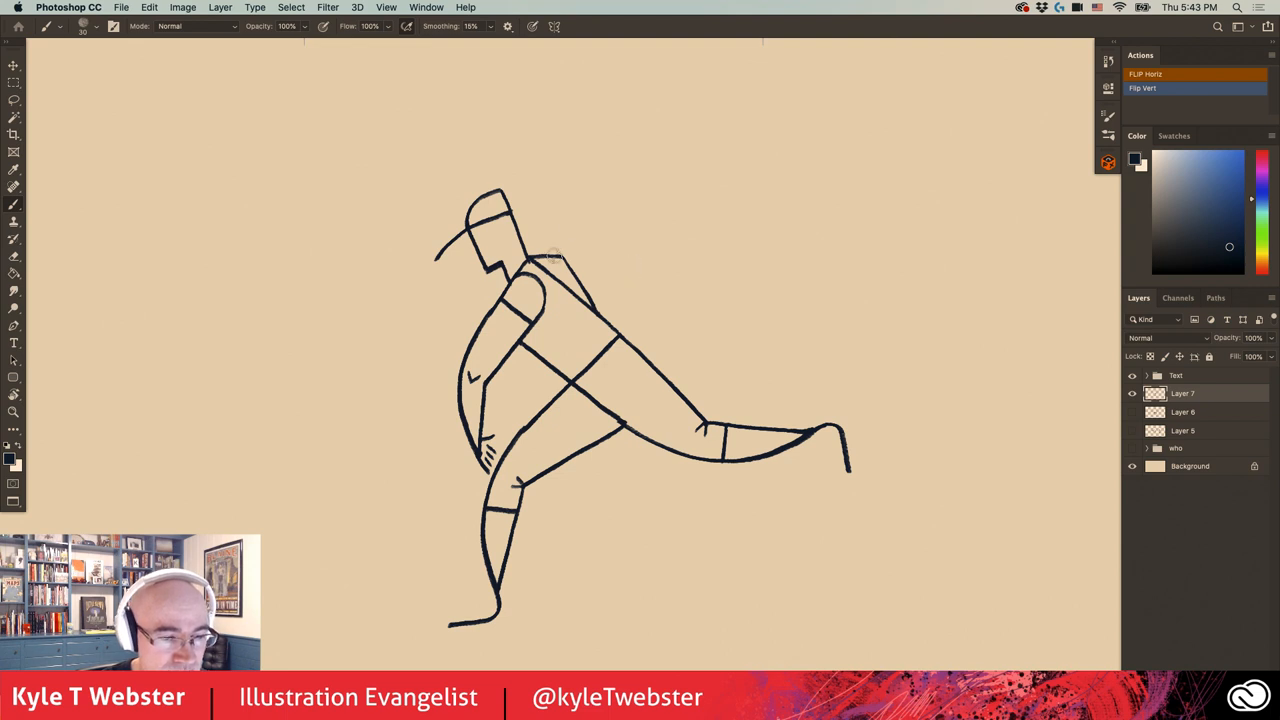
- Brush the raised arm's top and underside from the shoulder, its curled hand and a sleeve line
click(625, 265)
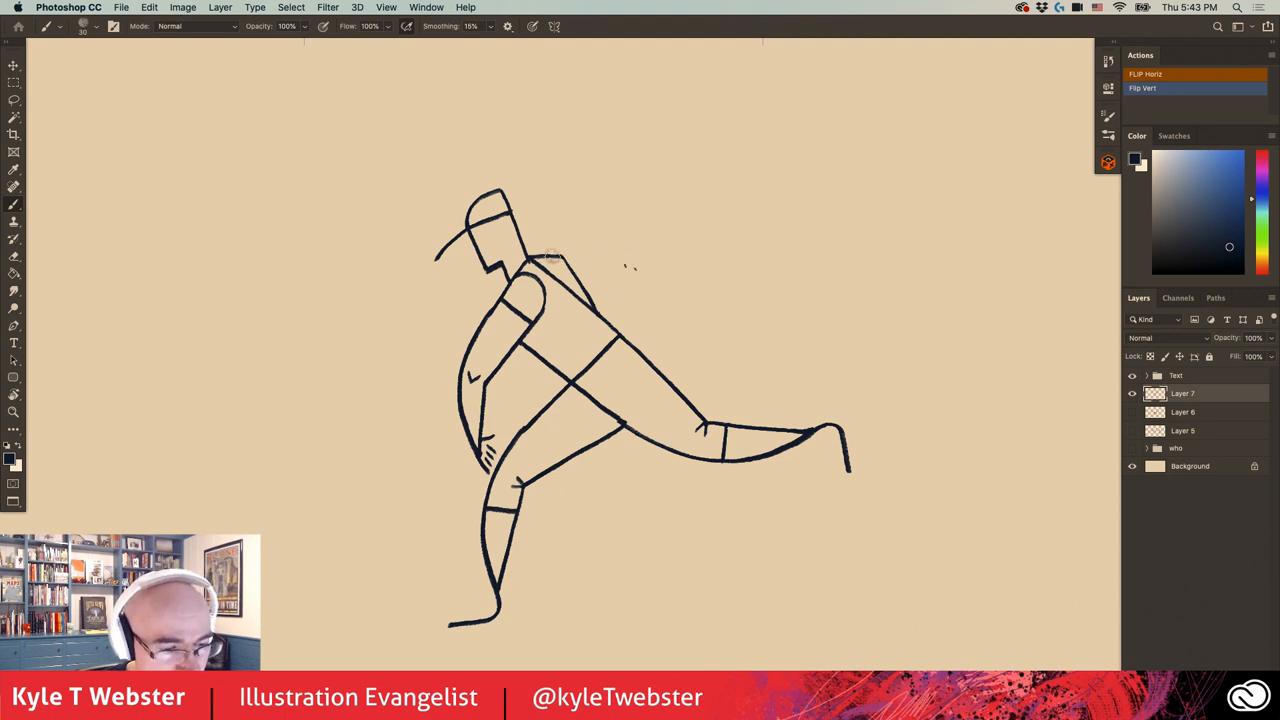
drag(550, 255, 637, 270)
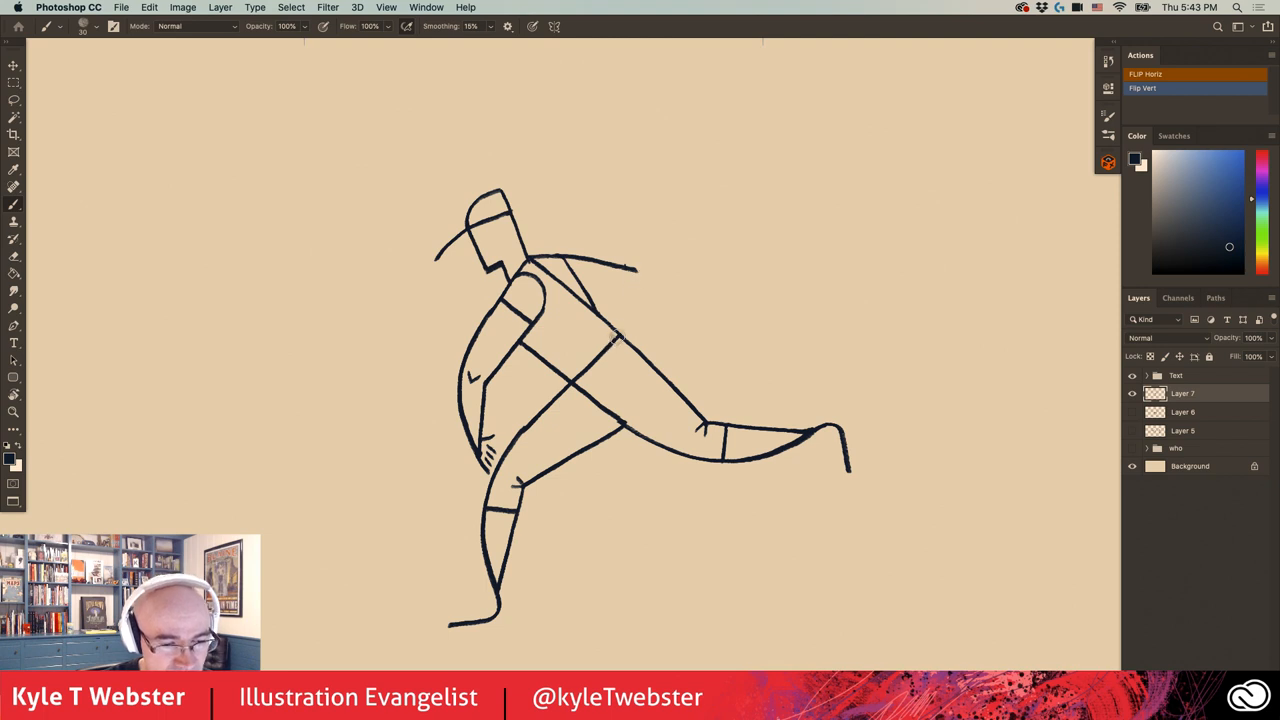
drag(615, 335, 640, 268)
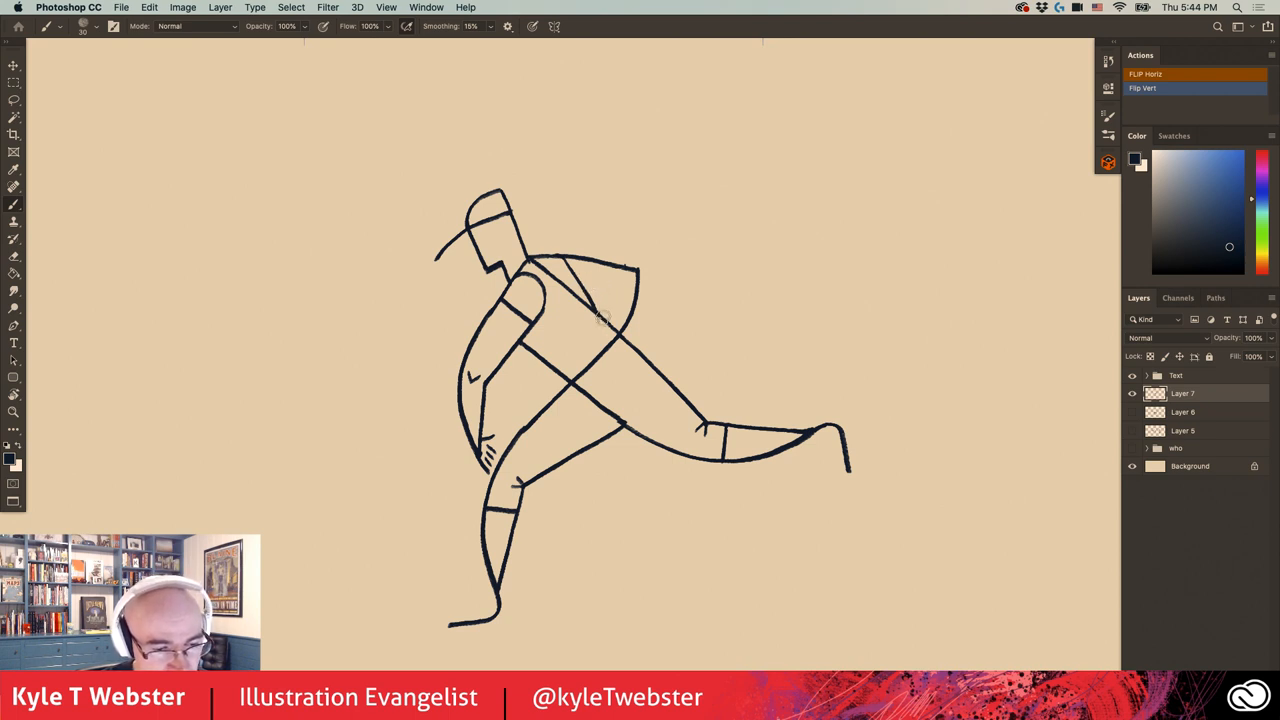
drag(604, 310, 598, 290)
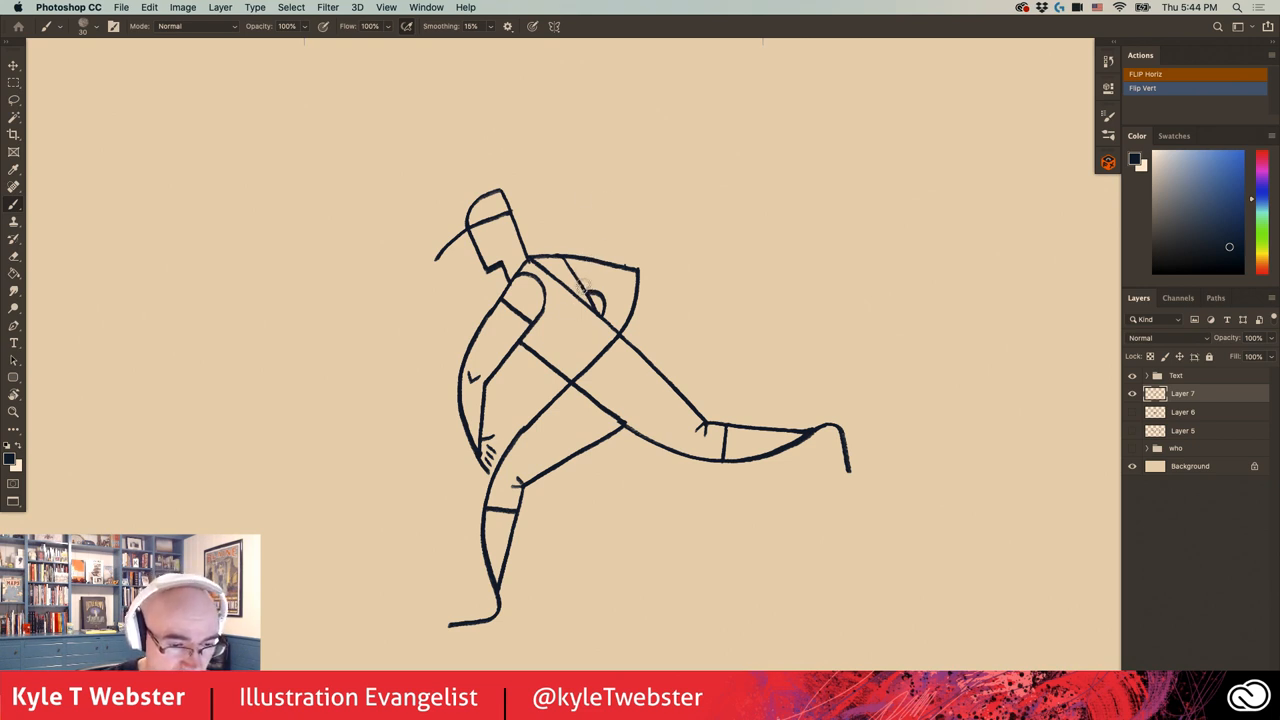
drag(588, 292, 584, 258)
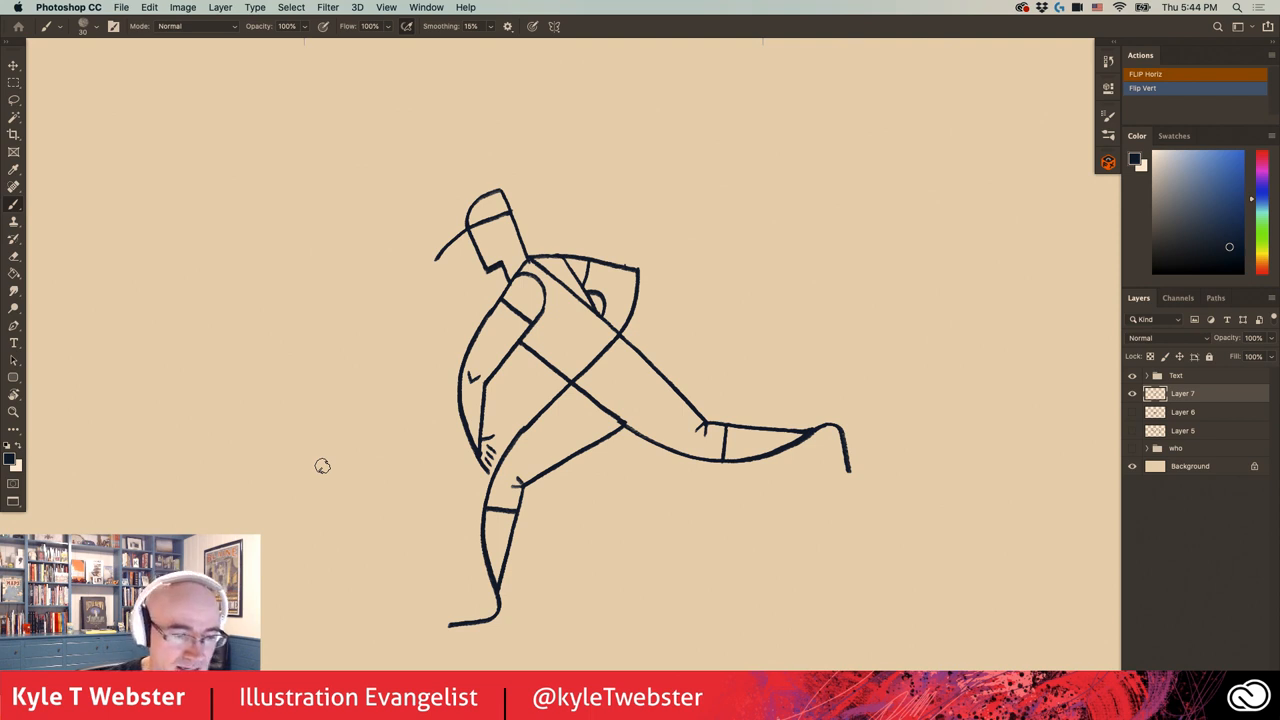
scroll(484, 236, up, 2)
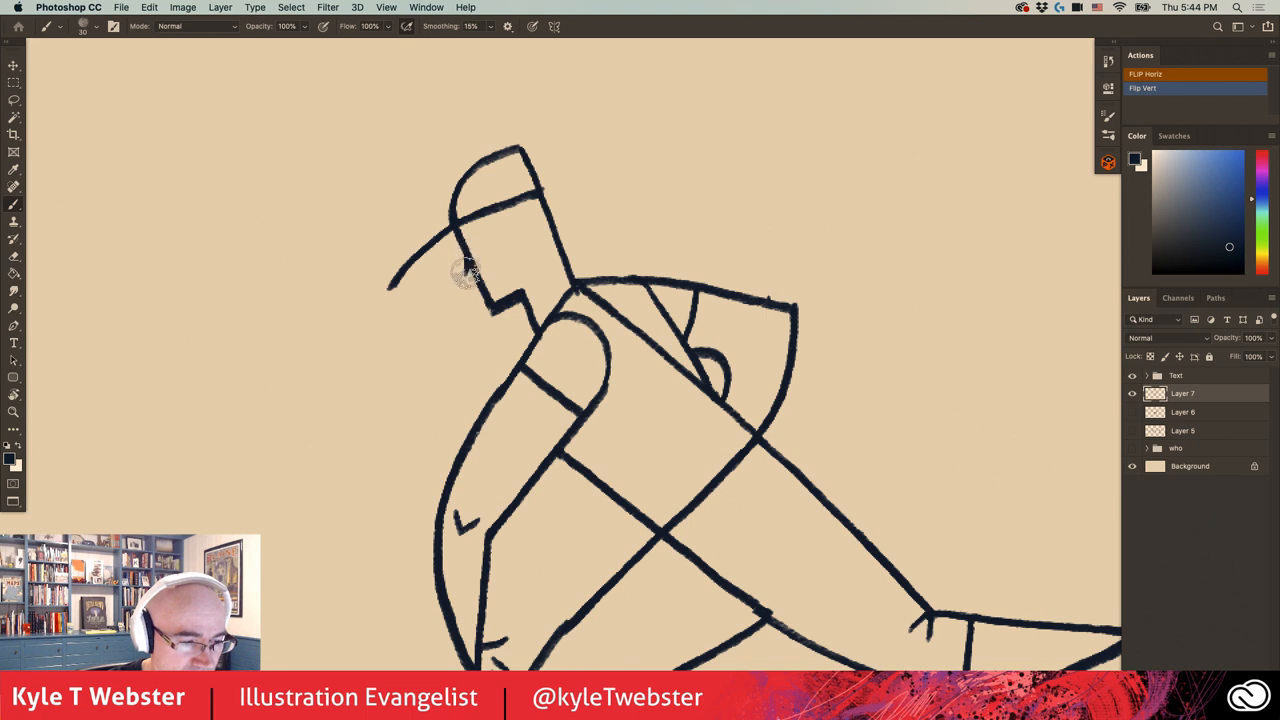
- Brush a dotted eye, smiling mouth, darker ear and an eyebrow under the cap brim
drag(462, 282, 455, 252)
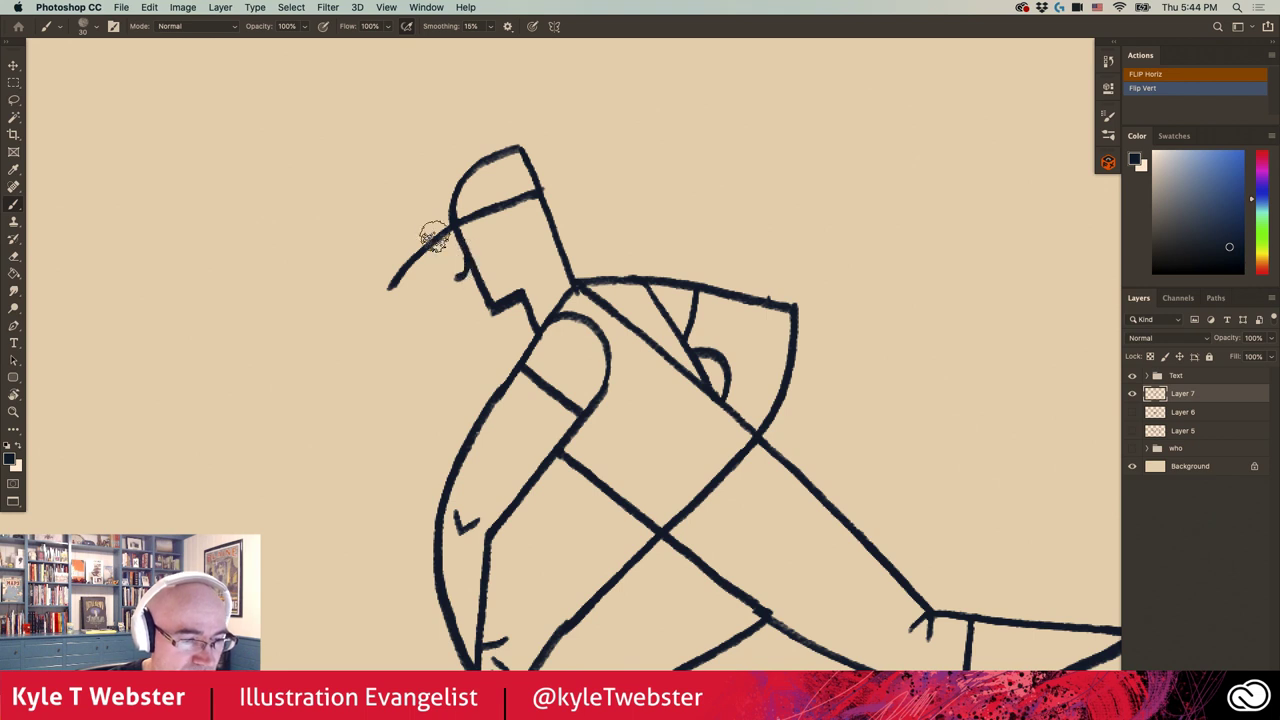
click(484, 243)
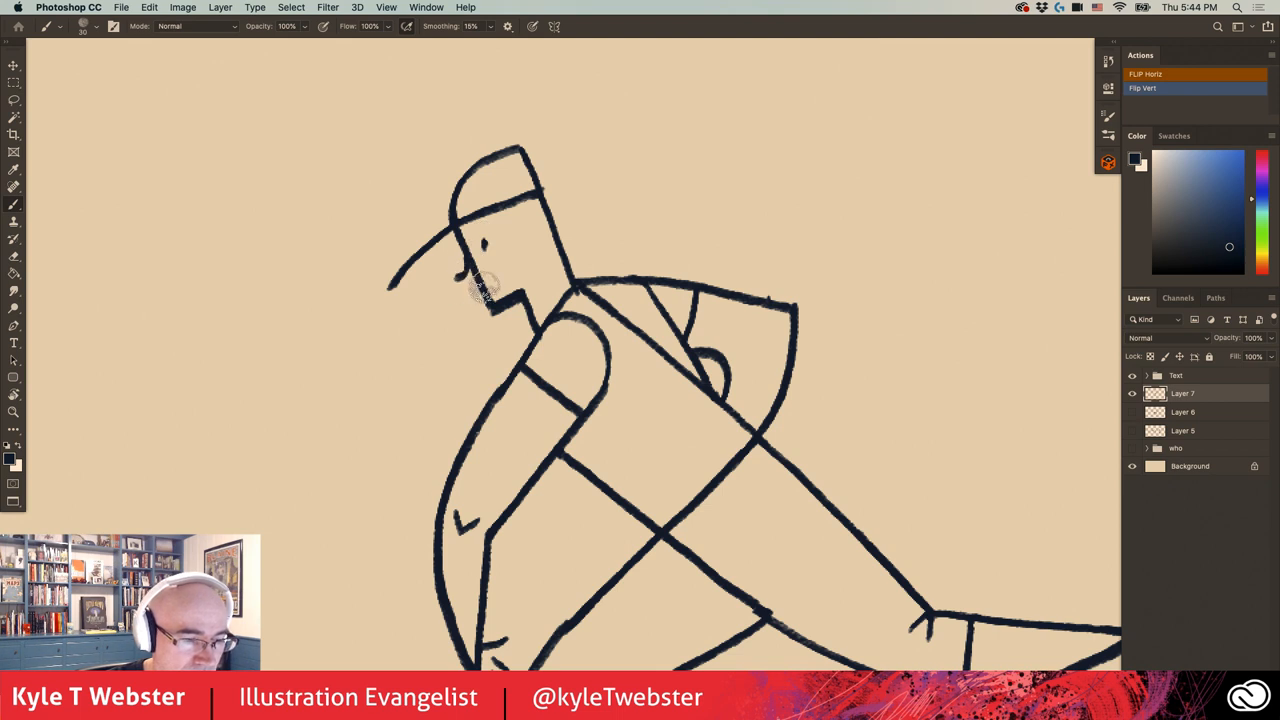
mouse_move(482, 276)
mouse_down()
mouse_move(530, 252)
mouse_move(462, 275)
mouse_up()
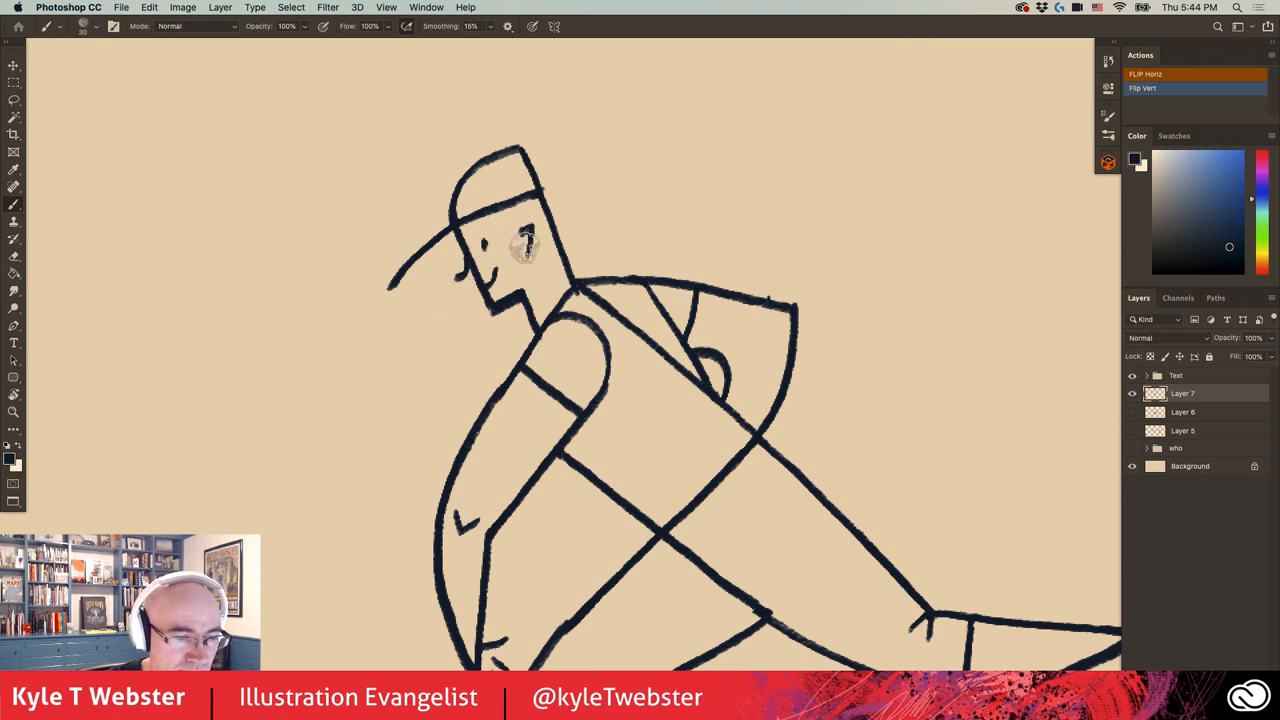
drag(522, 230, 530, 250)
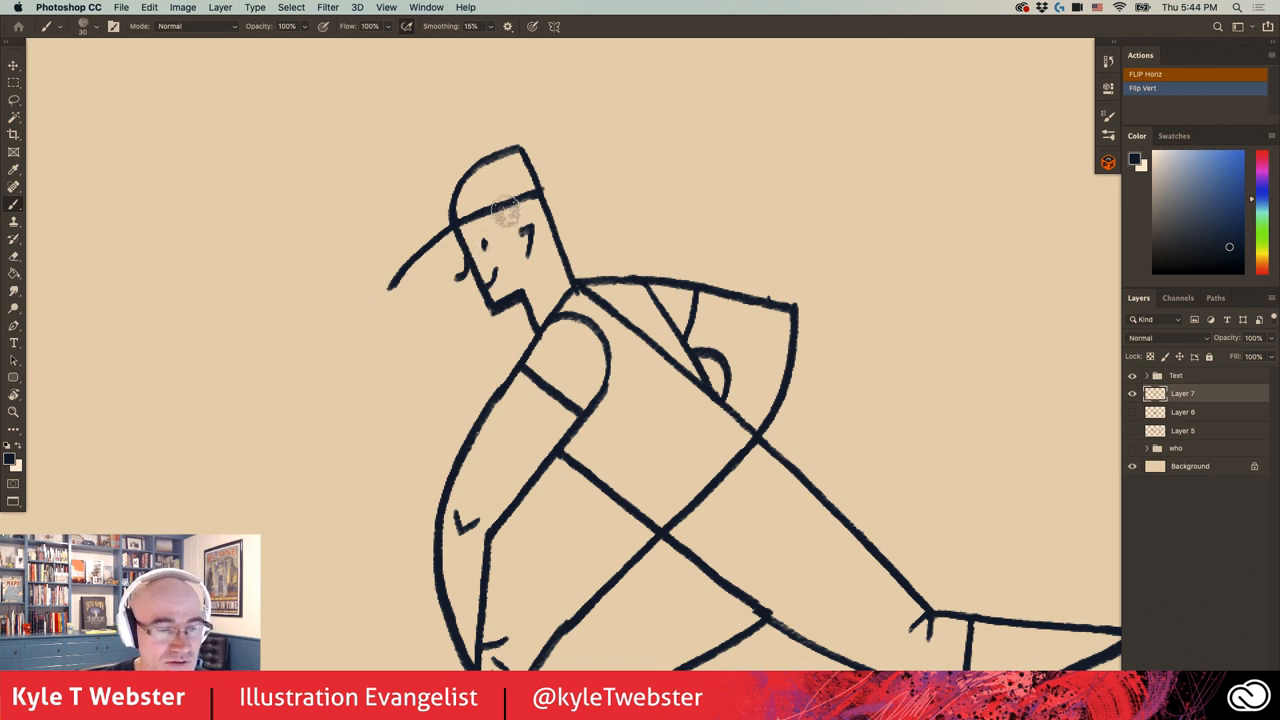
mouse_move(485, 210)
mouse_down()
mouse_move(574, 228)
mouse_move(576, 250)
mouse_up()
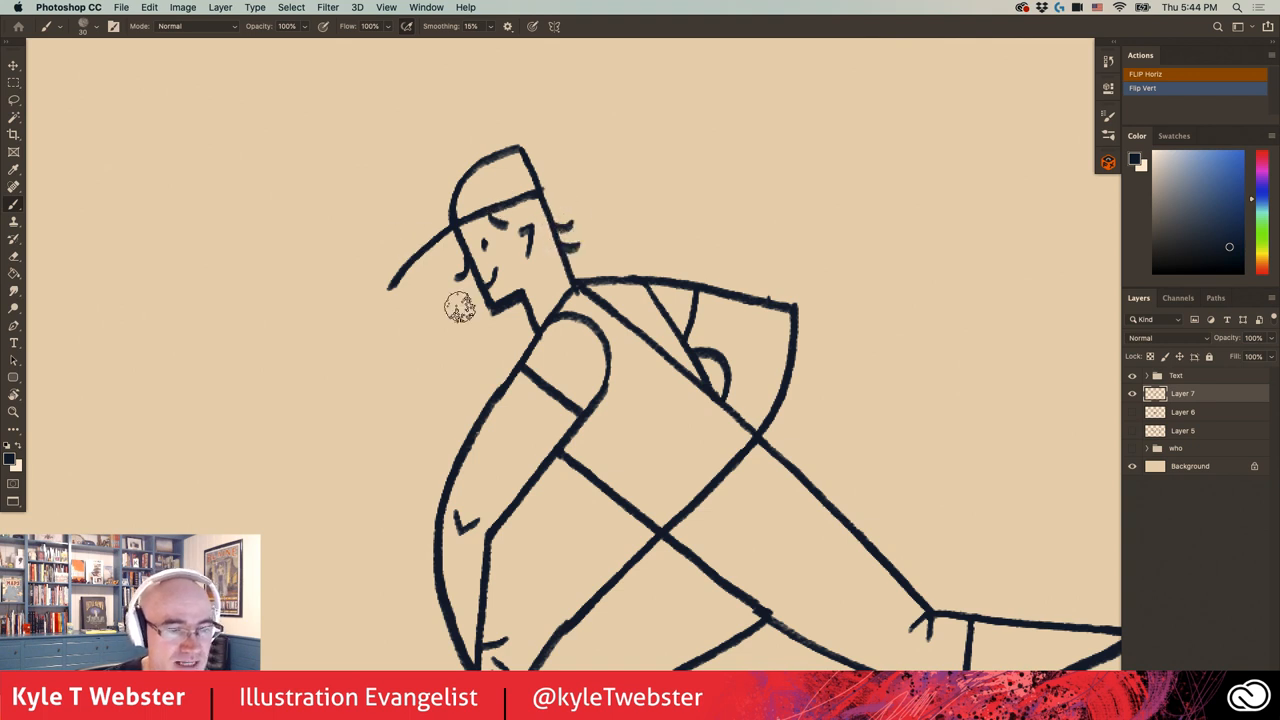
scroll(455, 445, down, 5)
scroll(455, 445, down, 3)
- Brush a sweeping motion arc in front of the figure and a flying ball to its left
drag(450, 430, 458, 464)
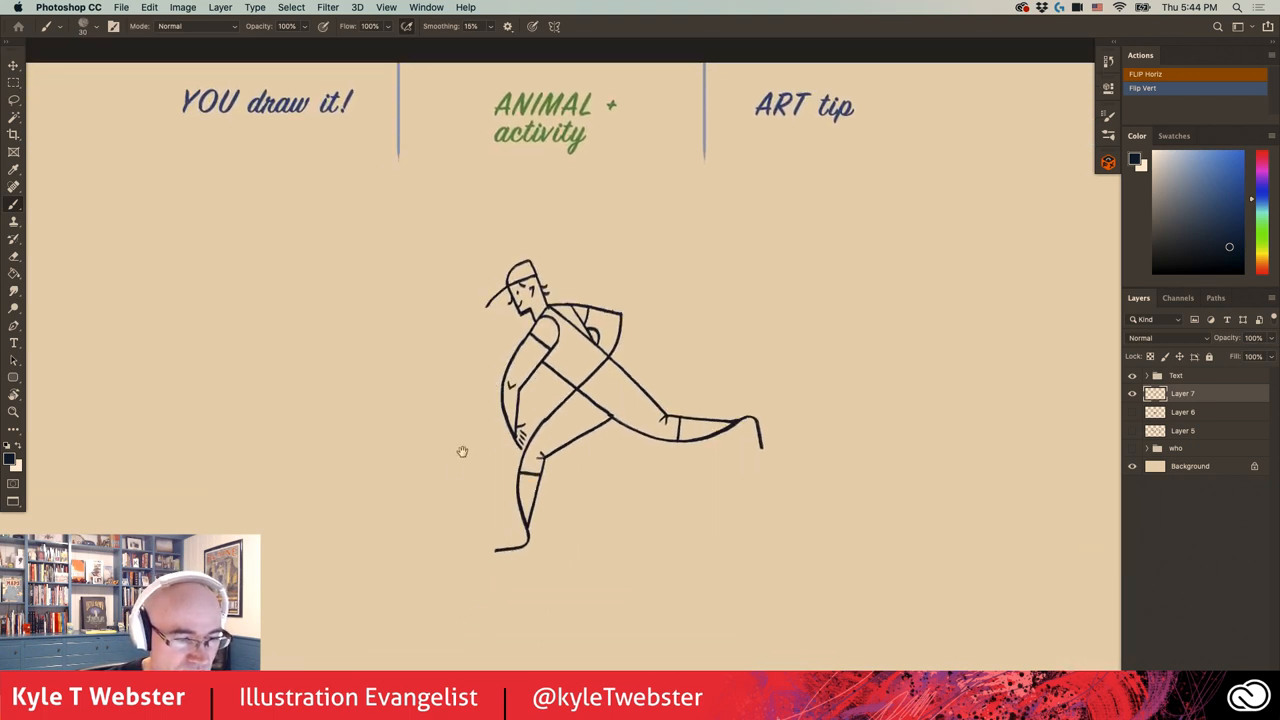
scroll(497, 441, up, 5)
scroll(500, 458, up, 3)
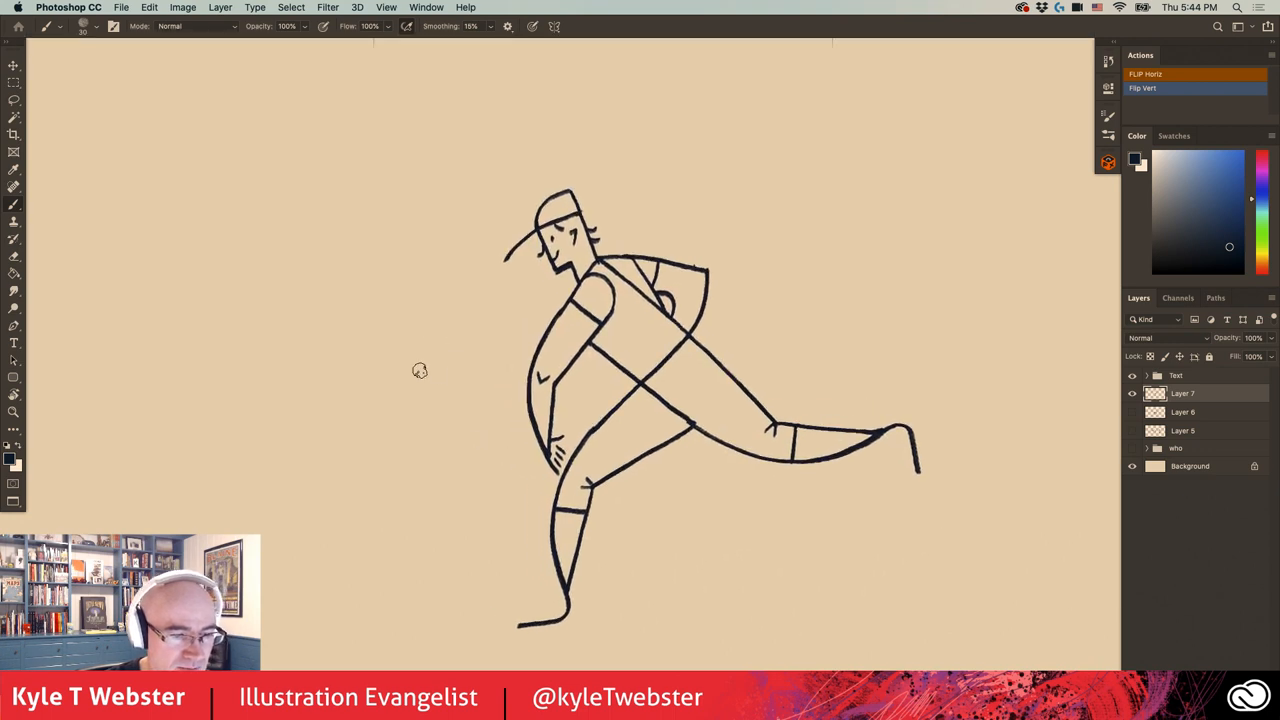
drag(496, 190, 500, 425)
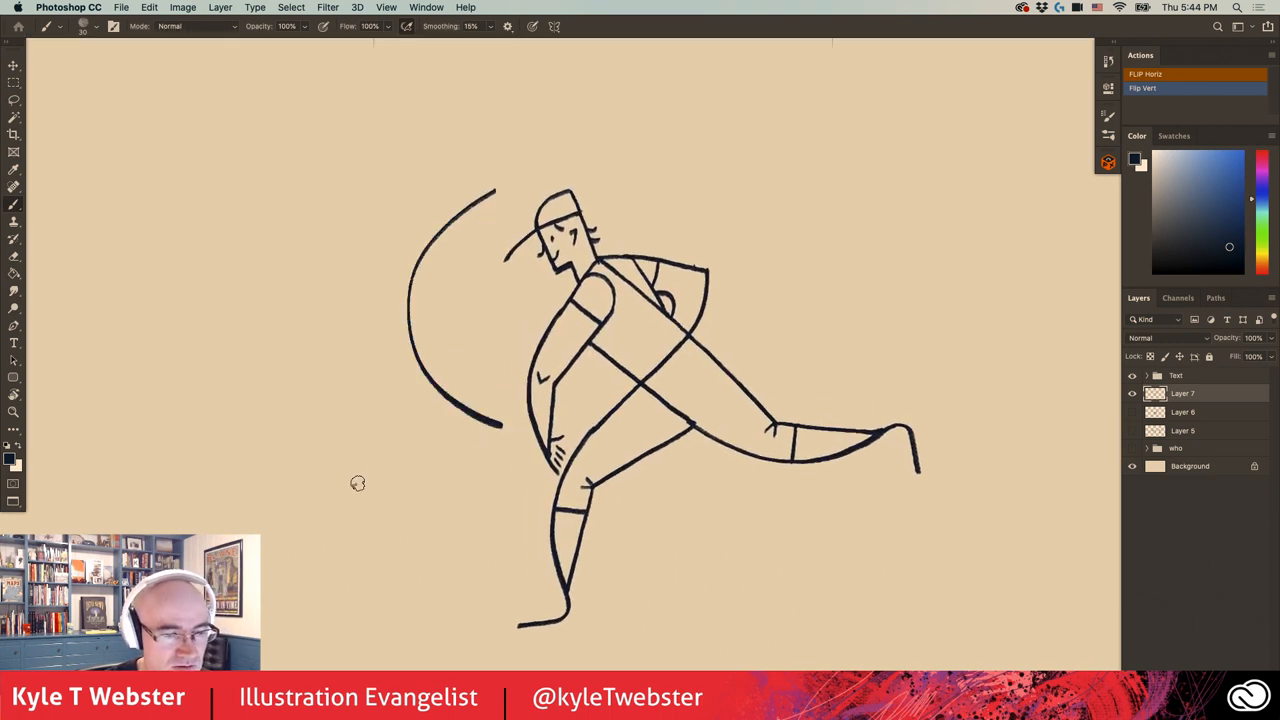
drag(388, 488, 451, 434)
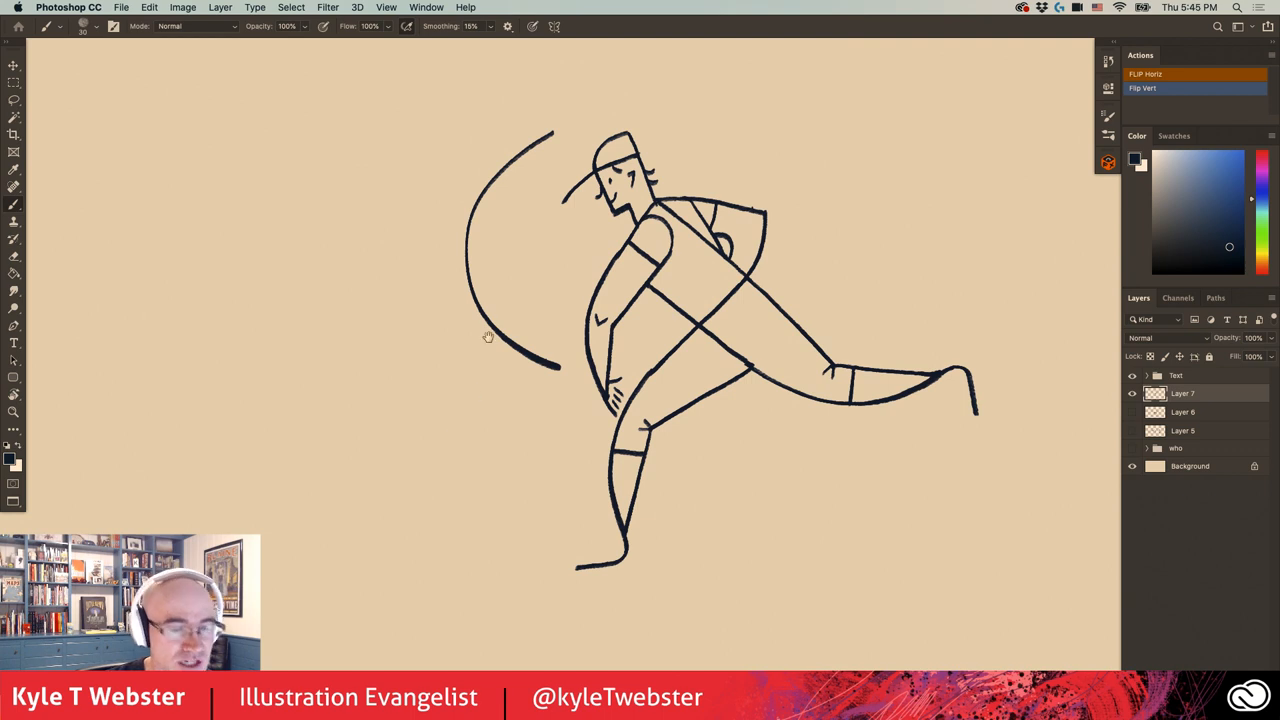
mouse_move(378, 345)
mouse_down()
mouse_move(372, 370)
mouse_move(358, 345)
mouse_move(452, 368)
mouse_up()
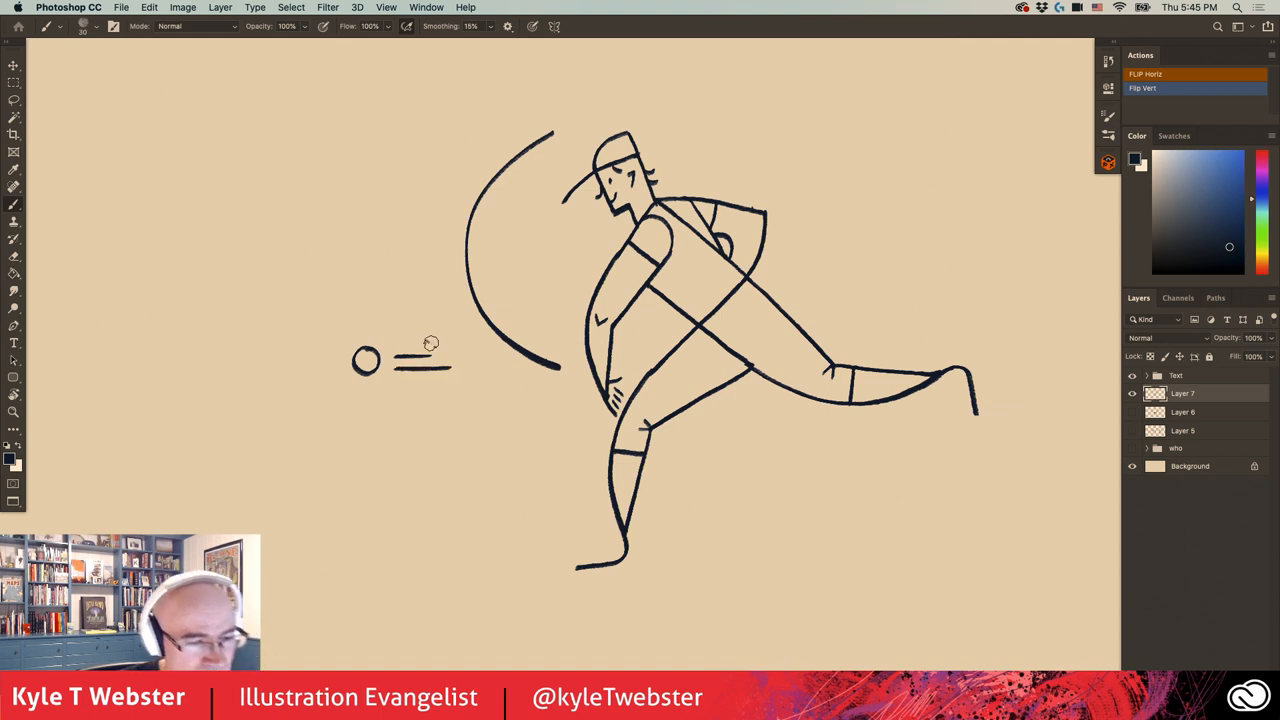
mouse_move(478, 446)
mouse_down()
mouse_move(418, 493)
mouse_move(403, 480)
mouse_up()
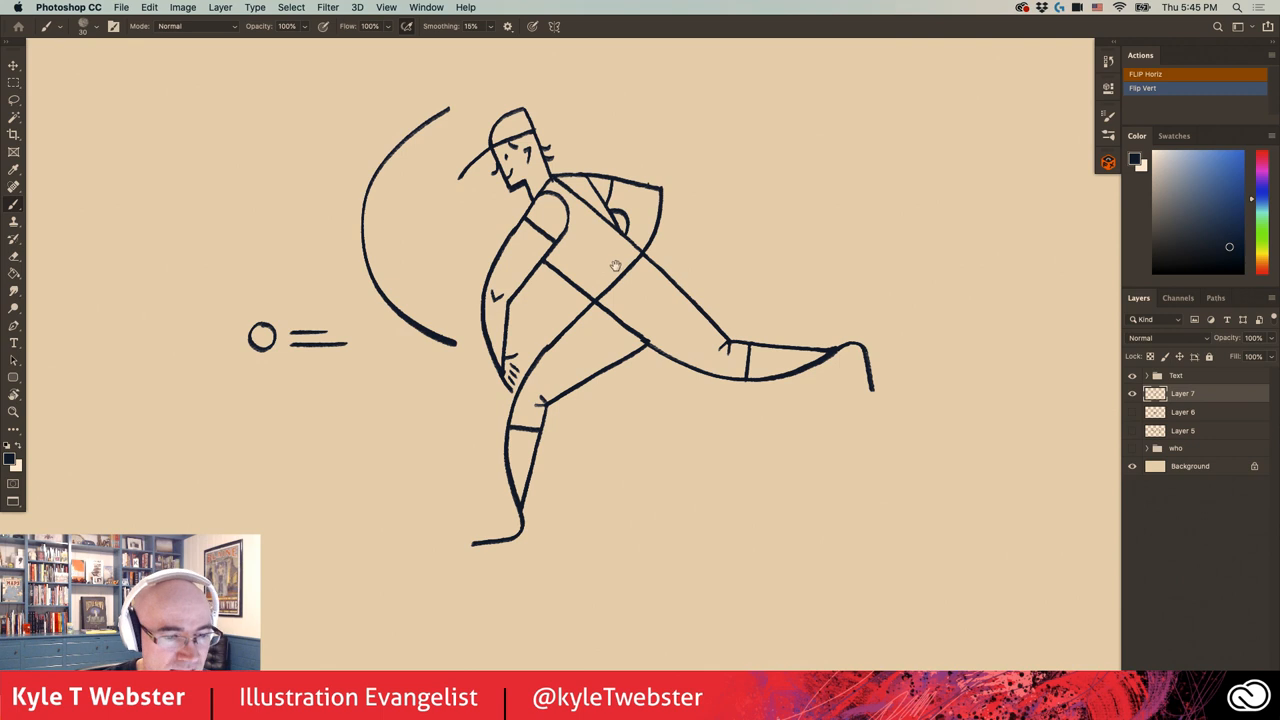
- Add a belt across the torso, close the front foot and draw the back foot up to the heel
drag(654, 258, 607, 307)
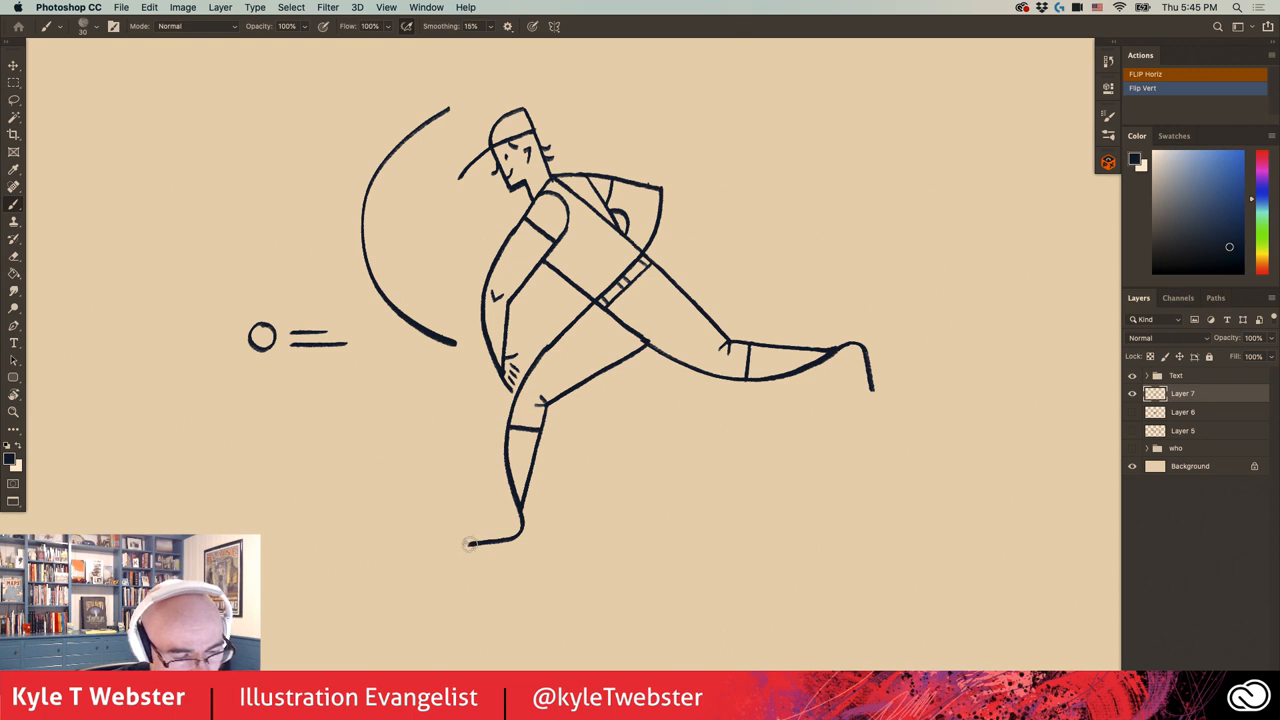
drag(468, 540, 500, 518)
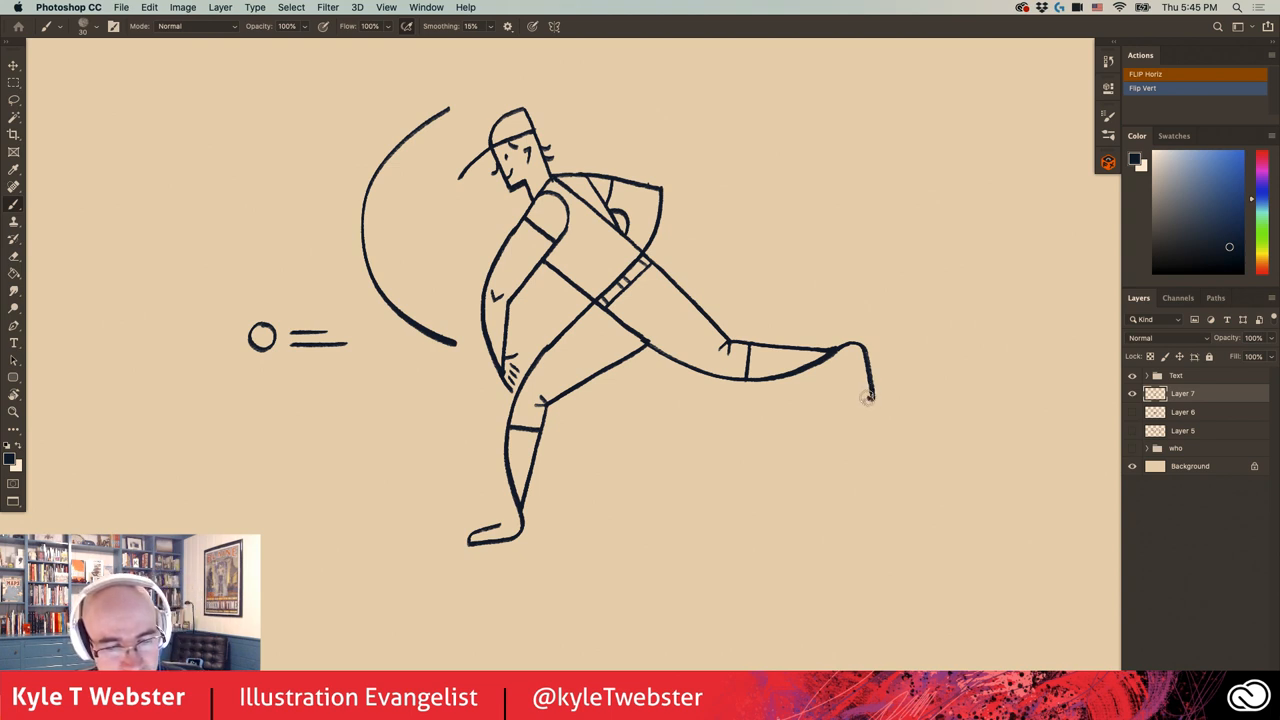
drag(872, 398, 848, 352)
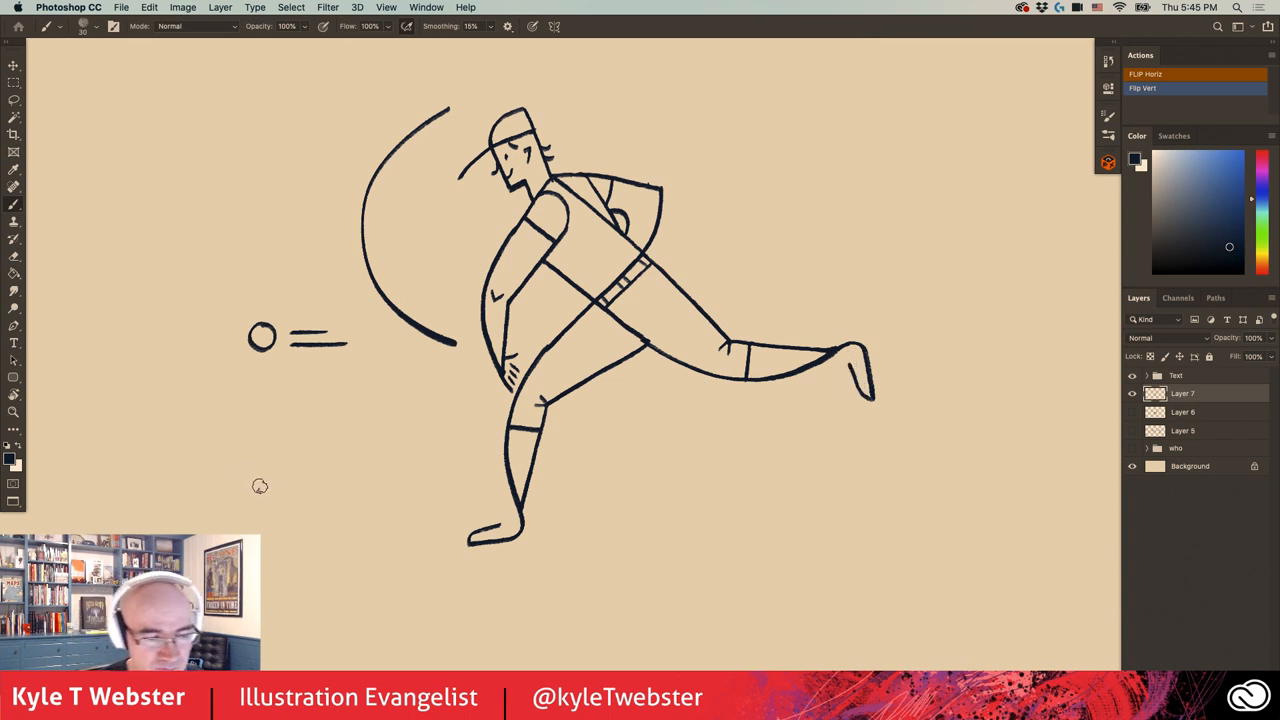
- Zoom in to add detail strokes to the front and back feet, then return to the full view
click(473, 508)
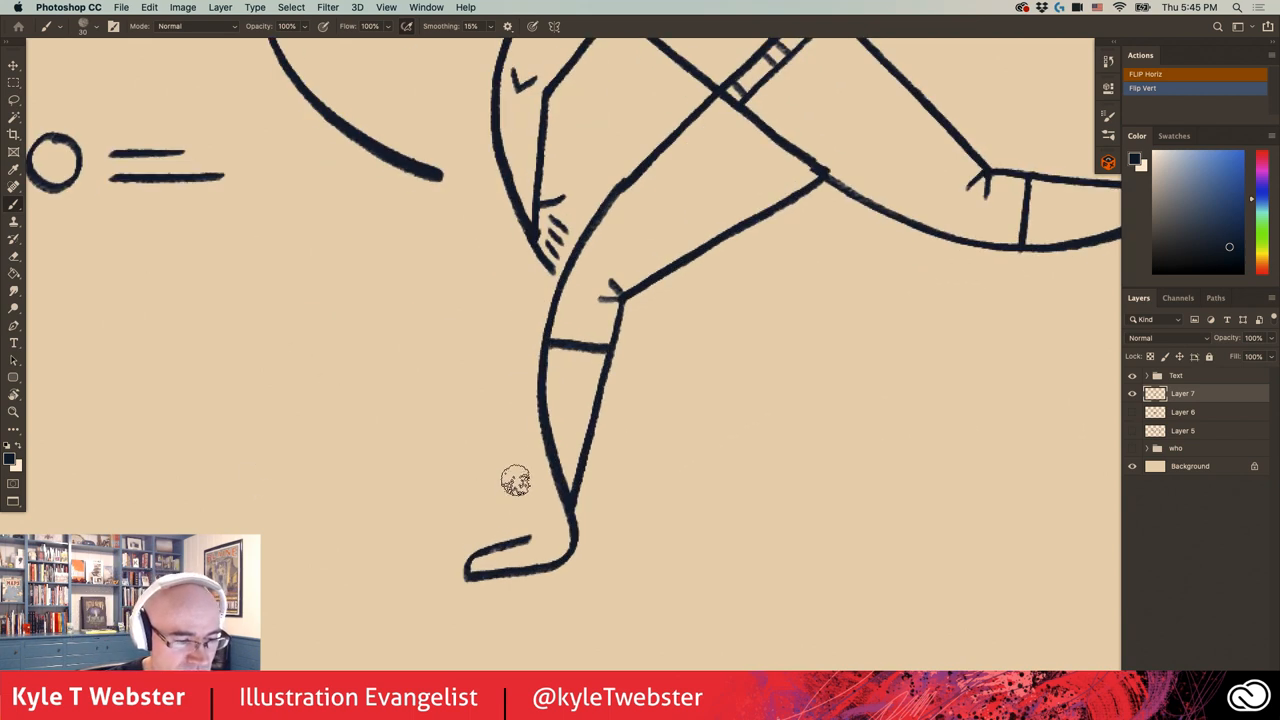
mouse_move(518, 545)
mouse_down()
mouse_move(540, 525)
mouse_move(525, 510)
mouse_move(525, 535)
mouse_up()
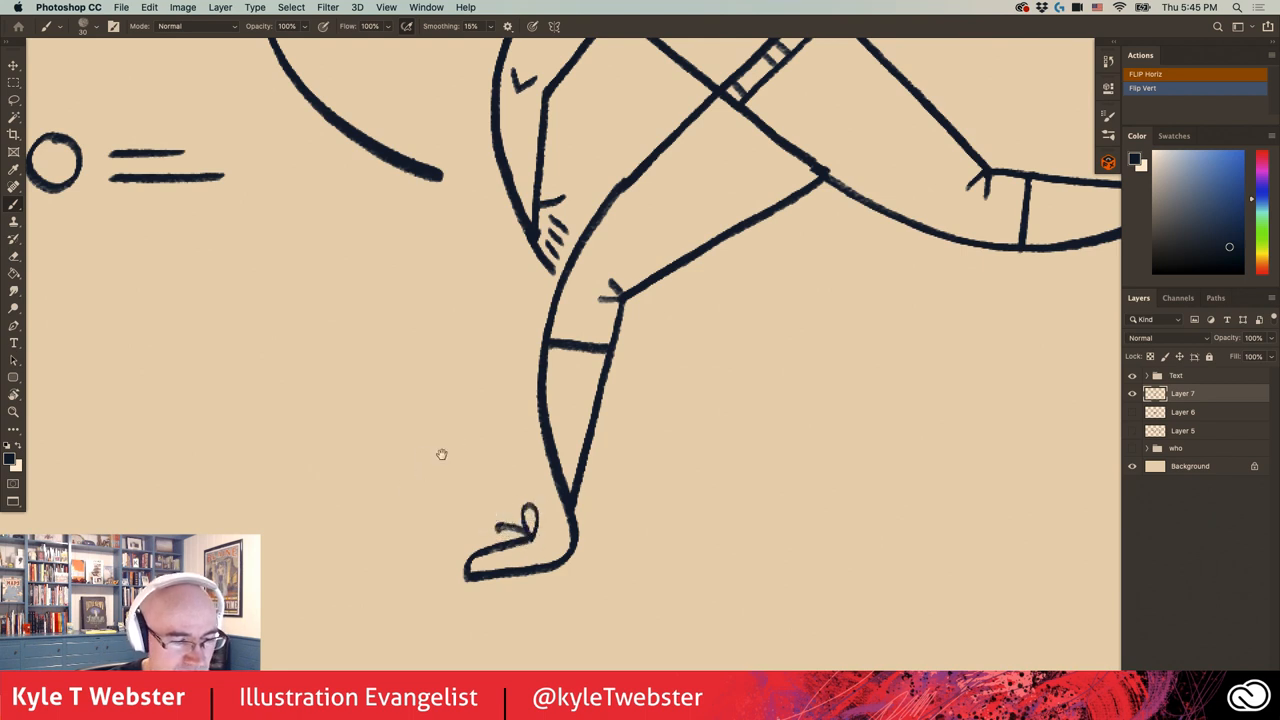
drag(443, 460, 300, 490)
mouse_move(365, 460)
mouse_down()
mouse_move(686, 400)
mouse_move(640, 396)
mouse_up()
mouse_move(885, 300)
mouse_down()
mouse_move(872, 325)
mouse_move(888, 350)
mouse_up()
key(ctrl+0)
scroll(418, 562, up, 2)
scroll(510, 520, up, 1)
scroll(512, 510, up, 1)
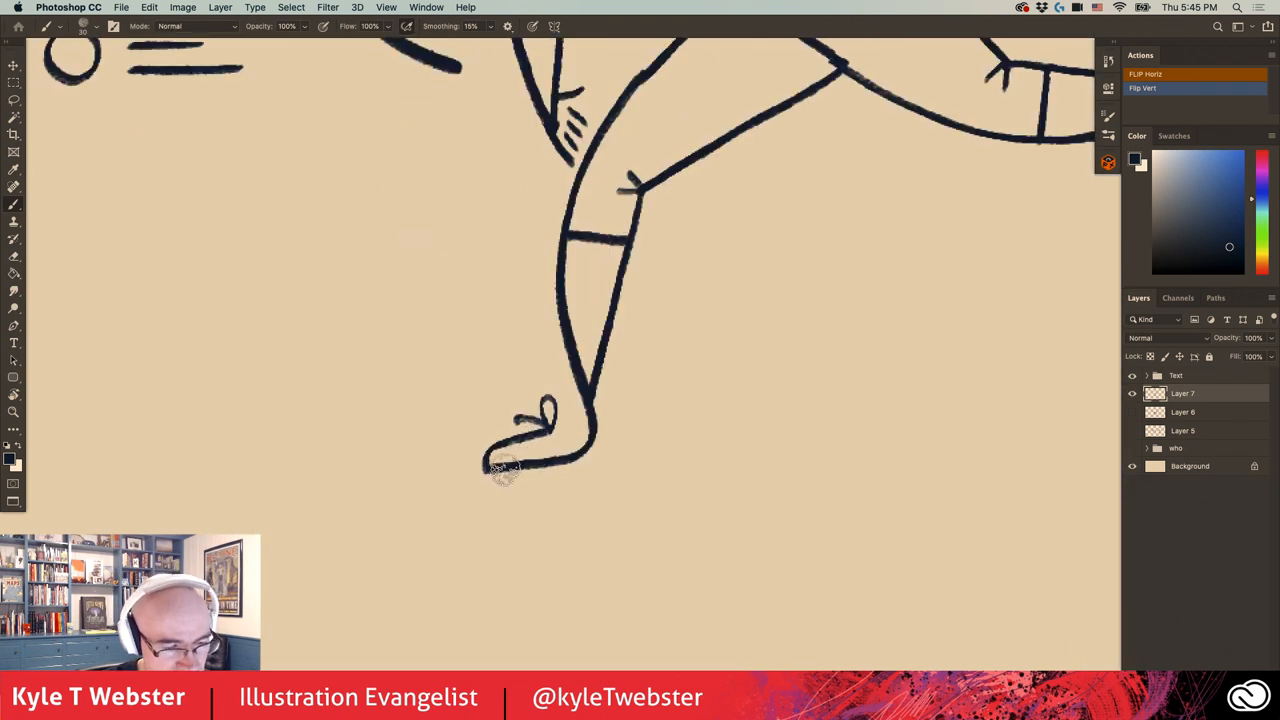
- Brush small toe marks along the soles of the front foot and then the back foot
mouse_move(512, 462)
mouse_down()
mouse_move(500, 478)
mouse_move(575, 472)
mouse_up()
key(space)
mouse_move(430, 400)
mouse_down()
mouse_move(700, 350)
mouse_move(600, 430)
mouse_up()
drag(800, 338, 810, 345)
drag(800, 295, 800, 305)
drag(795, 252, 805, 278)
scroll(485, 445, down, 5)
key(space)
mouse_move(460, 525)
mouse_down()
mouse_move(503, 477)
mouse_move(402, 493)
mouse_up()
scroll(503, 477, up, 3)
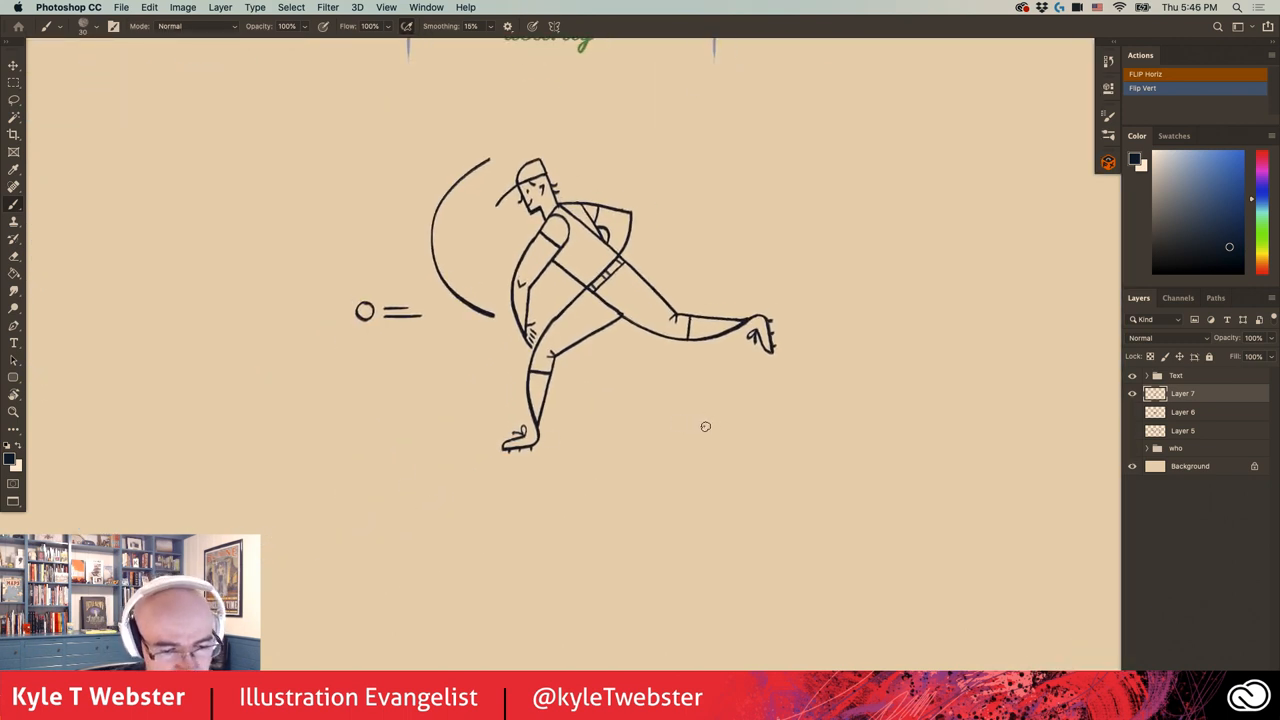
- Brush a curved pitcher's mound under the feet and pan across the drawing and header
drag(740, 445, 627, 440)
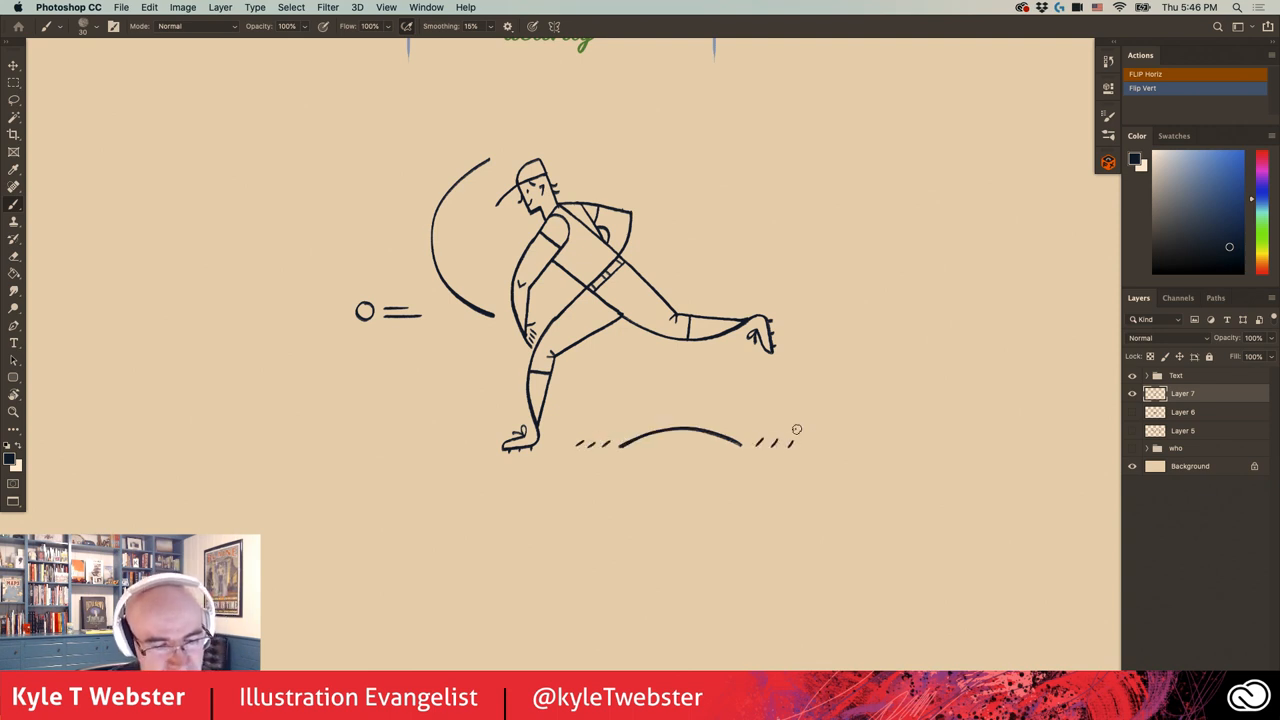
drag(410, 456, 428, 472)
drag(397, 512, 439, 512)
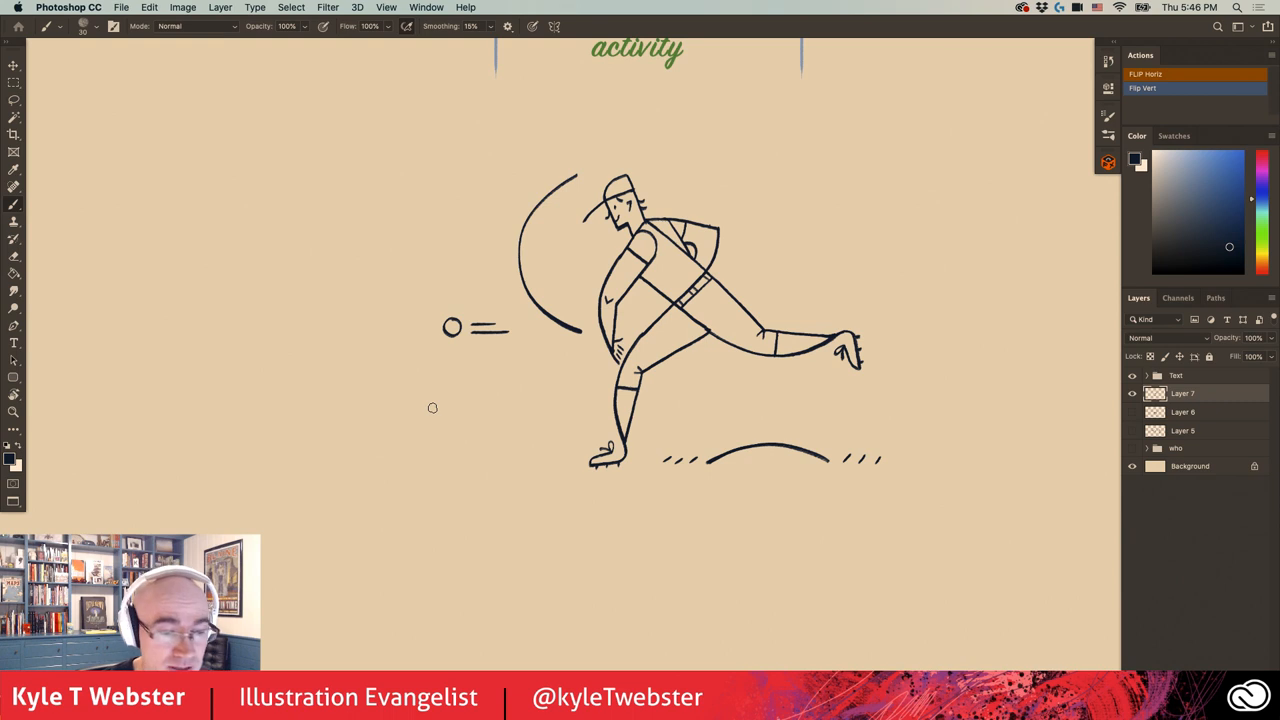
drag(432, 407, 406, 434)
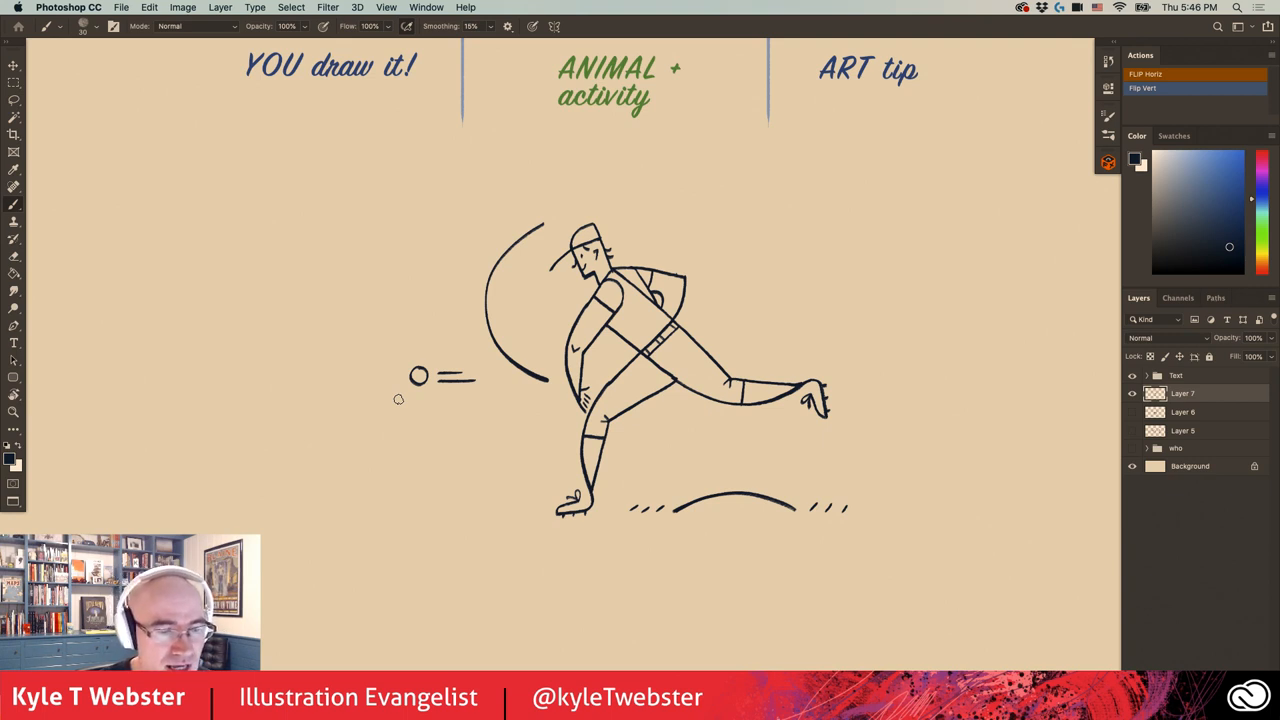
drag(469, 430, 393, 438)
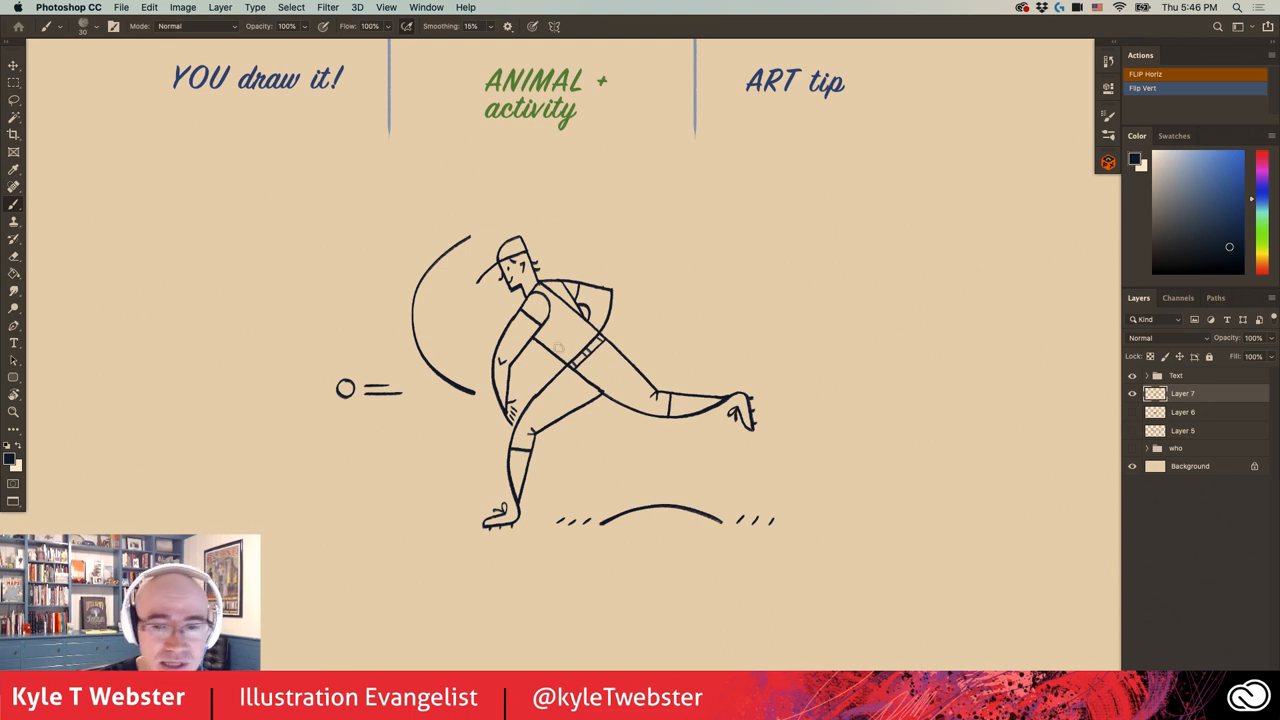
- Move the whole pitcher drawing to the canvas's right edge and pick a light grey-blue brush colour
key(v)
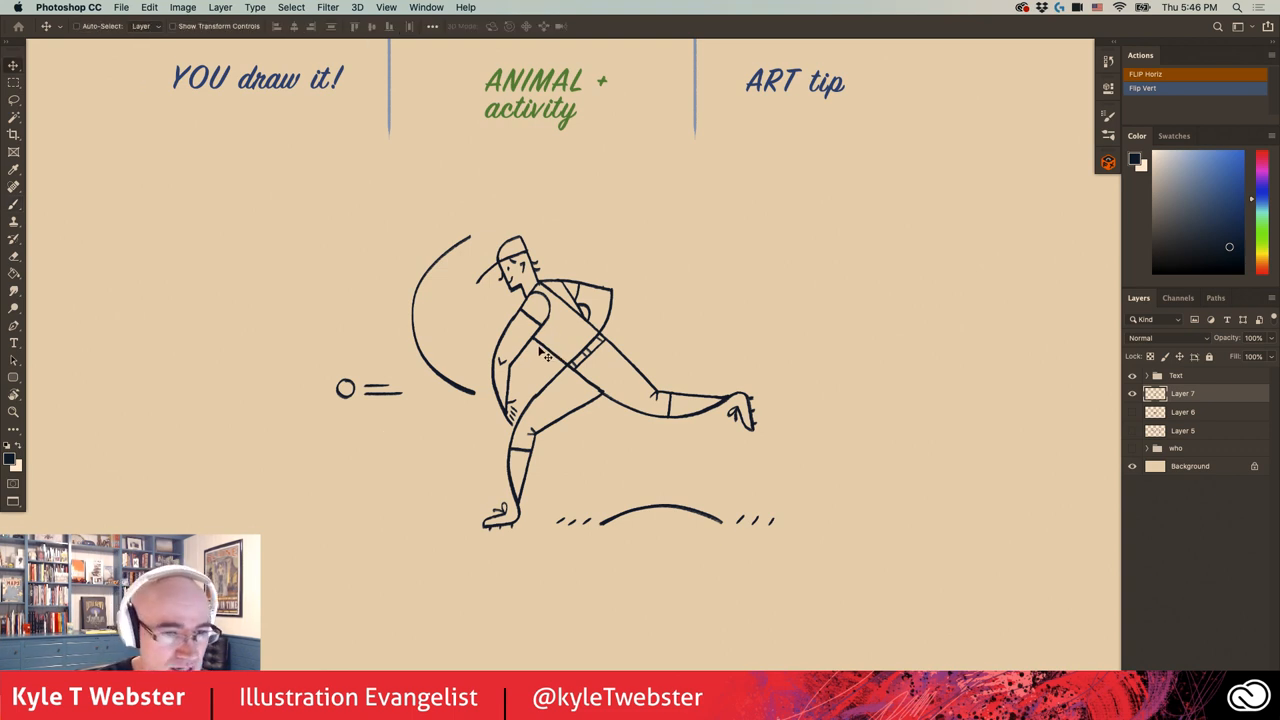
drag(546, 351, 888, 363)
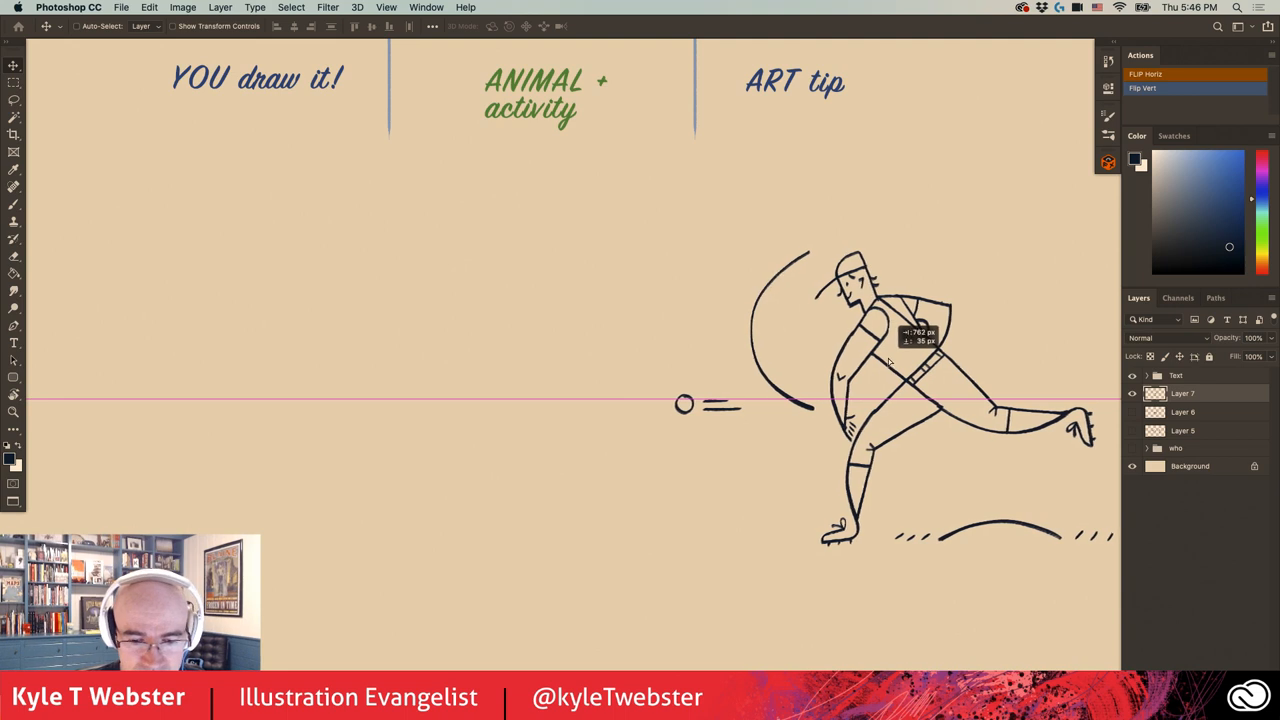
scroll(430, 490, down, 3)
drag(430, 495, 505, 481)
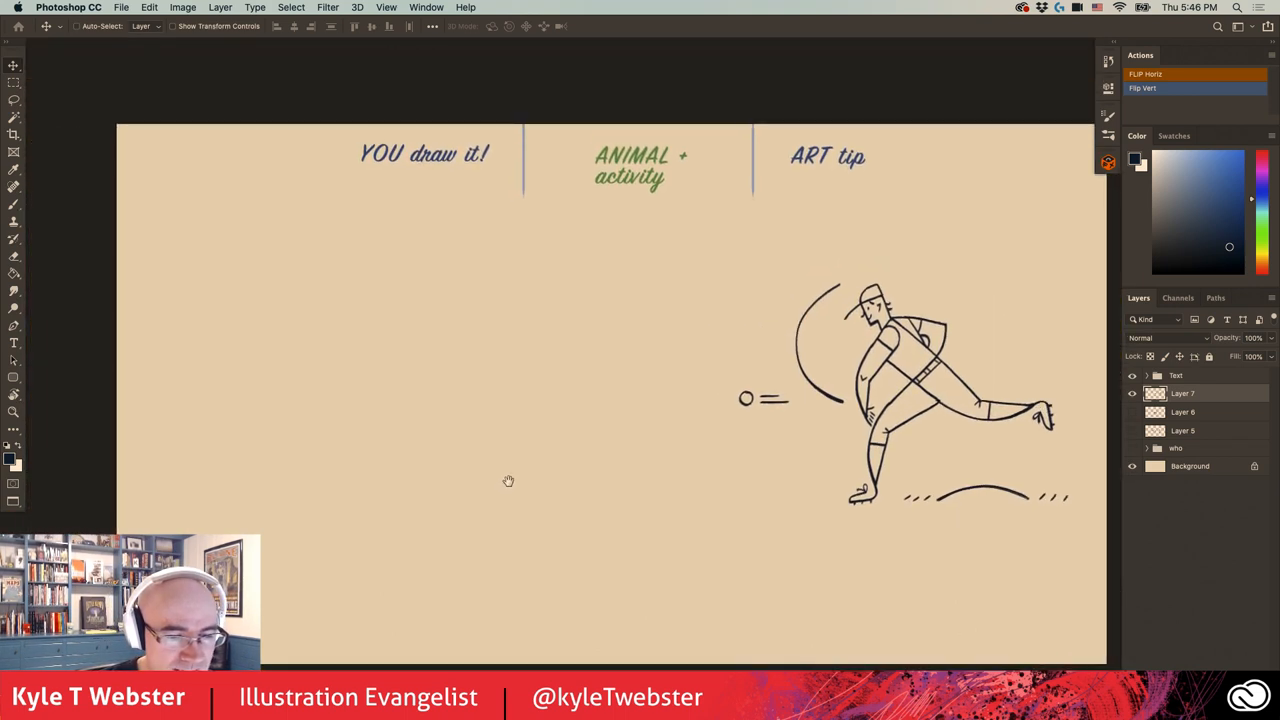
scroll(500, 430, up, 3)
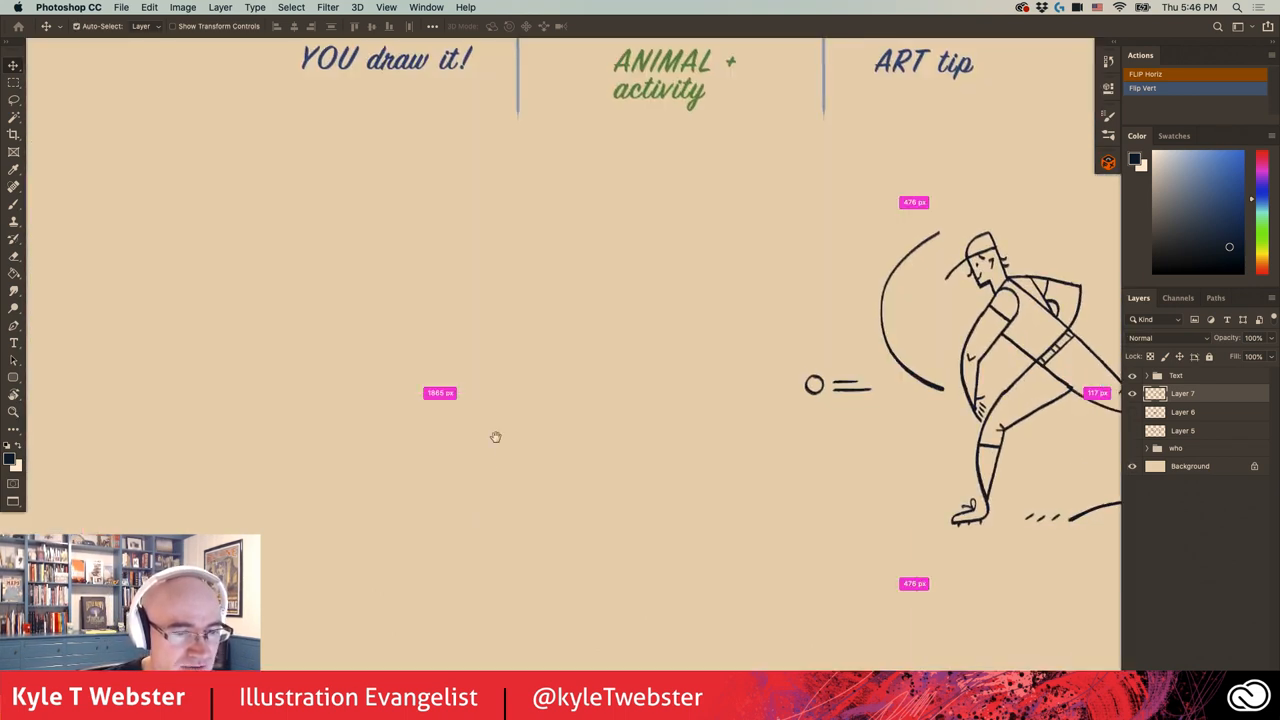
drag(492, 437, 510, 452)
key(b)
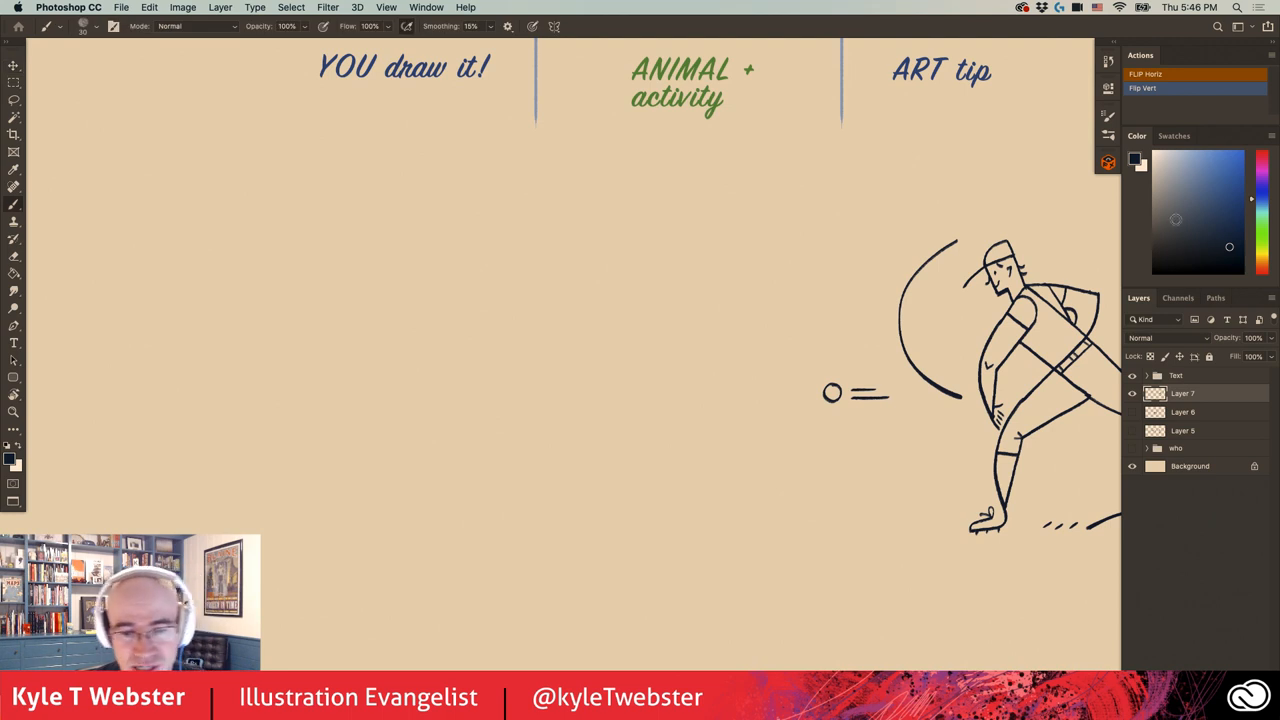
click(1170, 166)
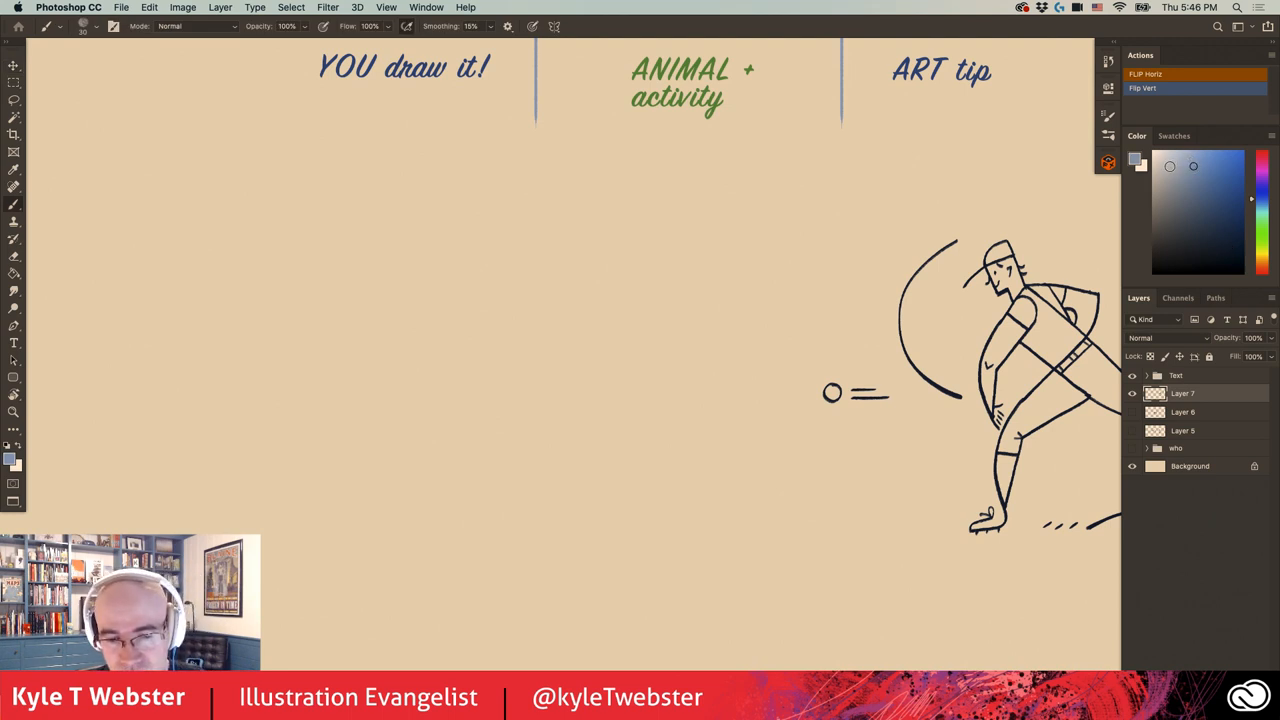
key(cmd+shift+n)
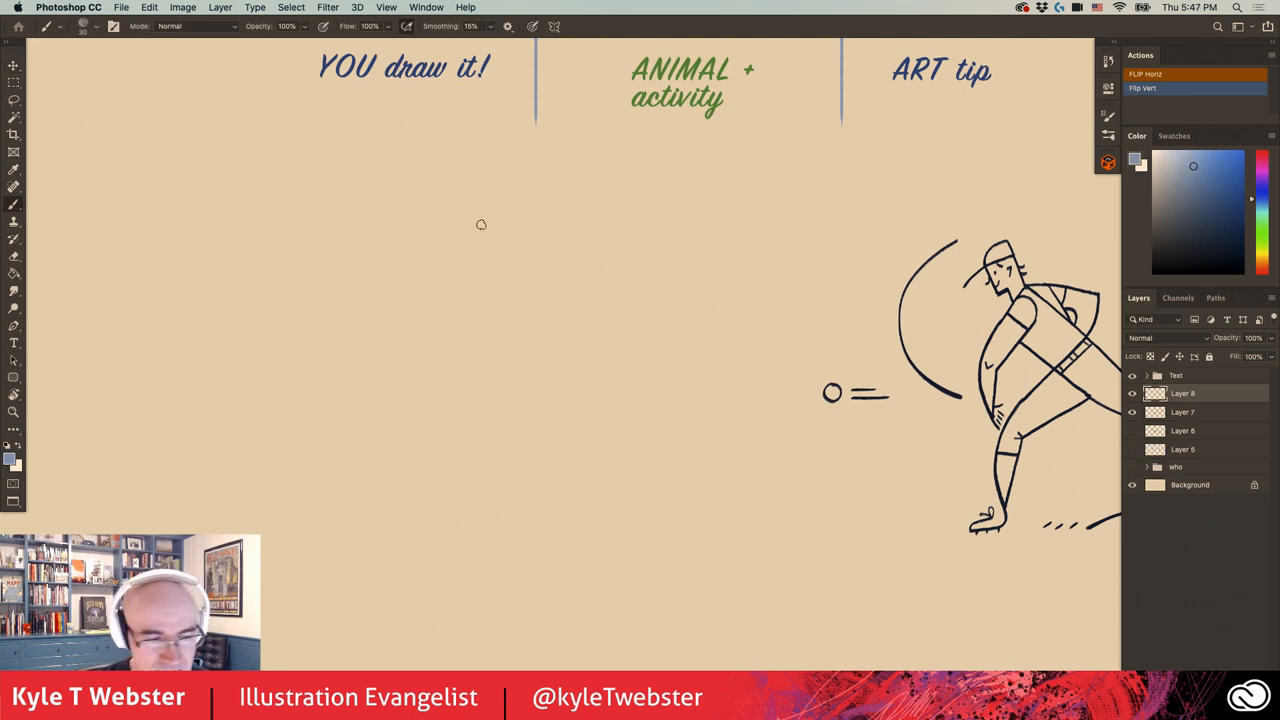
mouse_move(481, 224)
mouse_down()
mouse_move(289, 311)
mouse_move(314, 500)
mouse_move(286, 560)
mouse_move(445, 194)
mouse_move(600, 540)
mouse_up()
key(cmd+z)
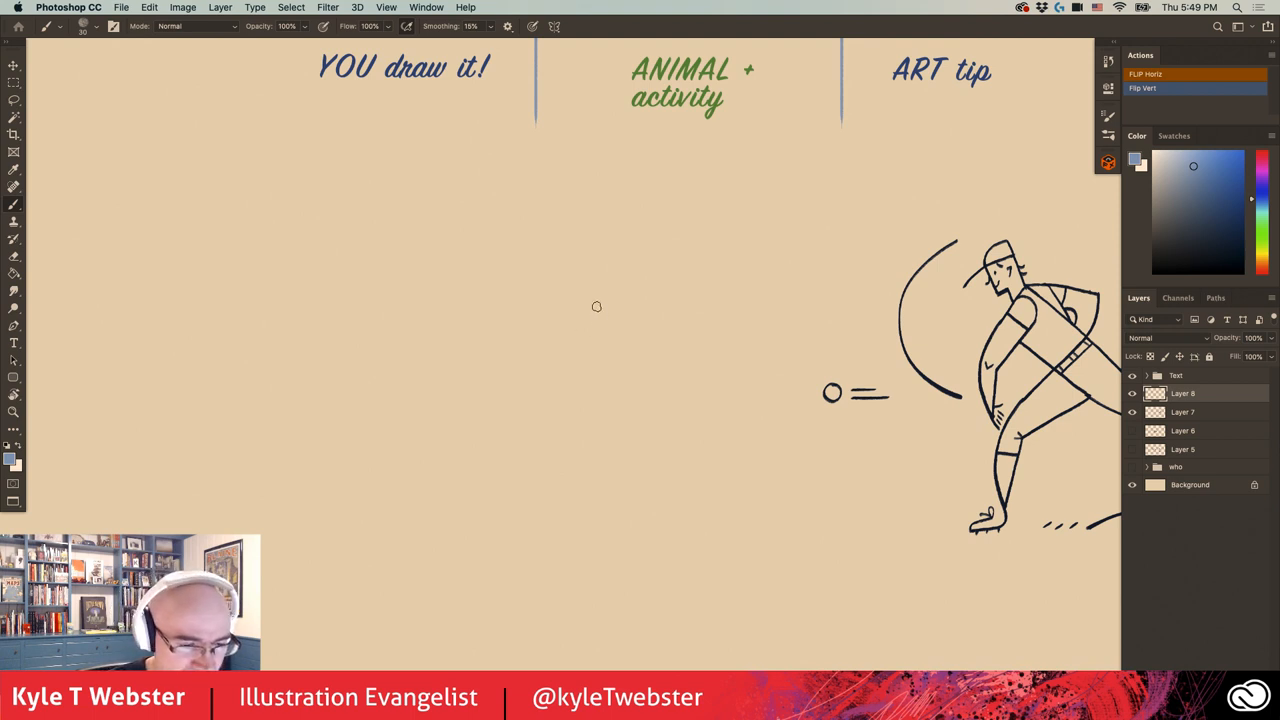
- Block in the bunny's gesture curves, head oval, torso, lower legs and scribbled feet in blue
drag(492, 322, 684, 236)
drag(715, 282, 620, 412)
drag(700, 242, 622, 266)
drag(724, 274, 646, 316)
mouse_move(538, 336)
mouse_down()
mouse_move(298, 310)
mouse_move(620, 370)
mouse_up()
mouse_move(520, 300)
mouse_down()
mouse_move(650, 340)
mouse_move(752, 210)
mouse_move(640, 255)
mouse_up()
drag(580, 380, 690, 480)
mouse_move(630, 390)
mouse_down()
mouse_move(676, 444)
mouse_move(630, 478)
mouse_move(640, 460)
mouse_move(645, 475)
mouse_move(680, 480)
mouse_up()
mouse_move(550, 438)
mouse_down()
mouse_move(591, 449)
mouse_move(540, 458)
mouse_up()
mouse_move(505, 350)
mouse_down()
mouse_move(402, 385)
mouse_move(588, 375)
mouse_up()
drag(652, 340, 536, 365)
mouse_move(580, 412)
mouse_down()
mouse_move(660, 468)
mouse_move(740, 390)
mouse_move(676, 470)
mouse_move(585, 522)
mouse_move(630, 480)
mouse_up()
mouse_move(540, 480)
mouse_down()
mouse_move(587, 518)
mouse_move(520, 534)
mouse_move(505, 508)
mouse_move(455, 550)
mouse_move(670, 480)
mouse_move(578, 488)
mouse_move(585, 450)
mouse_up()
- Sketch the long tapering kicking leg with its foot and the bent leg below the body
drag(580, 378, 362, 352)
drag(565, 368, 330, 315)
mouse_move(430, 328)
mouse_down()
mouse_move(310, 312)
mouse_move(320, 380)
mouse_move(495, 382)
mouse_up()
mouse_move(405, 395)
mouse_down()
mouse_move(590, 445)
mouse_move(560, 465)
mouse_up()
mouse_move(650, 495)
mouse_down()
mouse_move(615, 558)
mouse_move(555, 500)
mouse_move(605, 525)
mouse_up()
mouse_move(548, 492)
mouse_down()
mouse_move(558, 522)
mouse_move(438, 548)
mouse_up()
mouse_move(378, 326)
mouse_down()
mouse_move(248, 325)
mouse_move(240, 345)
mouse_move(400, 362)
mouse_up()
mouse_move(258, 322)
mouse_down()
mouse_move(305, 328)
mouse_move(295, 350)
mouse_move(318, 364)
mouse_up()
drag(462, 335, 512, 358)
drag(408, 380, 598, 392)
mouse_move(518, 352)
mouse_down()
mouse_move(604, 392)
mouse_move(650, 450)
mouse_up()
- Darken the torso, add trailing limb strokes and reinforce the kicking leg's upper edge
drag(610, 360, 672, 442)
mouse_move(598, 366)
mouse_down()
mouse_move(648, 446)
mouse_move(864, 528)
mouse_move(856, 550)
mouse_move(690, 476)
mouse_move(784, 530)
mouse_up()
mouse_move(710, 488)
mouse_down()
mouse_move(912, 496)
mouse_move(888, 520)
mouse_move(786, 500)
mouse_up()
drag(908, 496, 756, 504)
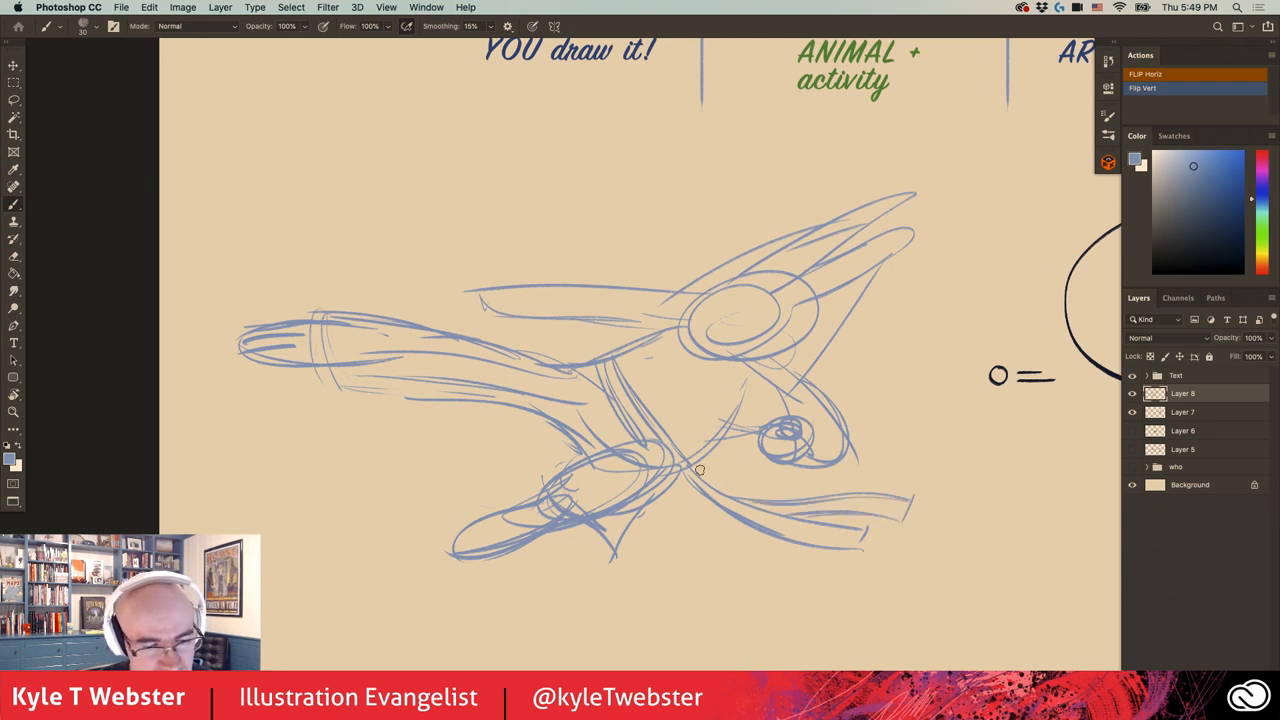
mouse_move(700, 470)
mouse_down()
mouse_move(704, 486)
mouse_move(680, 460)
mouse_up()
drag(600, 378, 630, 440)
drag(534, 350, 504, 364)
mouse_move(508, 316)
mouse_down()
mouse_move(662, 326)
mouse_move(485, 298)
mouse_up()
mouse_move(650, 318)
mouse_down()
mouse_move(490, 292)
mouse_move(510, 348)
mouse_move(626, 350)
mouse_up()
mouse_move(450, 296)
mouse_down()
mouse_move(506, 300)
mouse_move(470, 330)
mouse_move(448, 325)
mouse_move(460, 290)
mouse_move(442, 300)
mouse_move(450, 318)
mouse_move(445, 295)
mouse_up()
drag(544, 310, 580, 312)
- Sketch the bunny's facial features and eye, then the chest line under the head
mouse_move(698, 350)
mouse_down()
mouse_move(672, 356)
mouse_move(706, 345)
mouse_move(680, 364)
mouse_move(665, 350)
mouse_move(738, 348)
mouse_up()
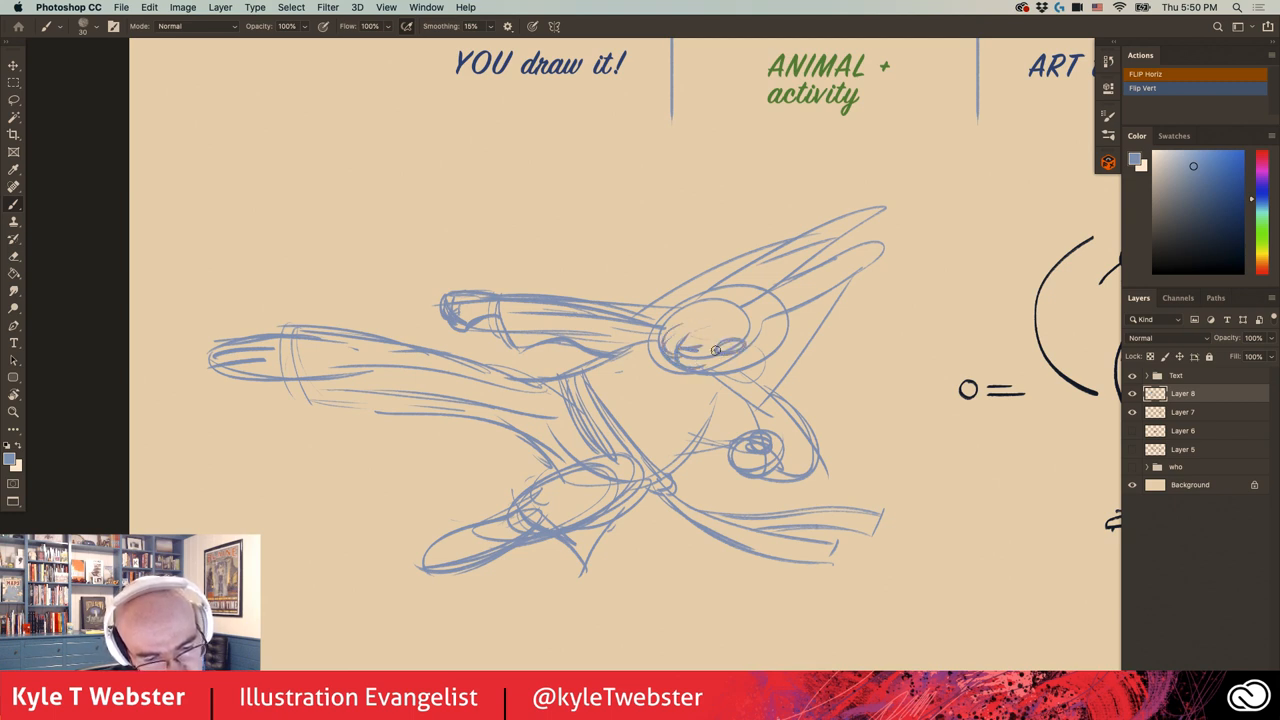
drag(689, 333, 691, 314)
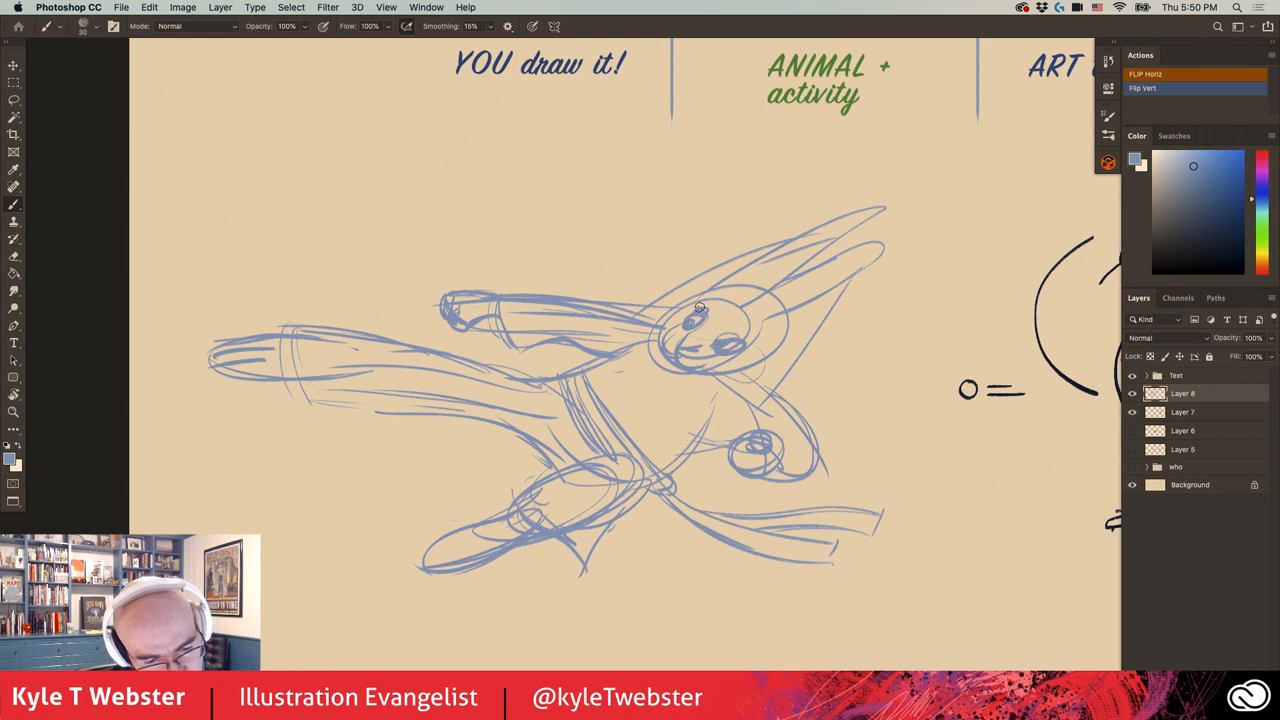
drag(751, 342, 672, 318)
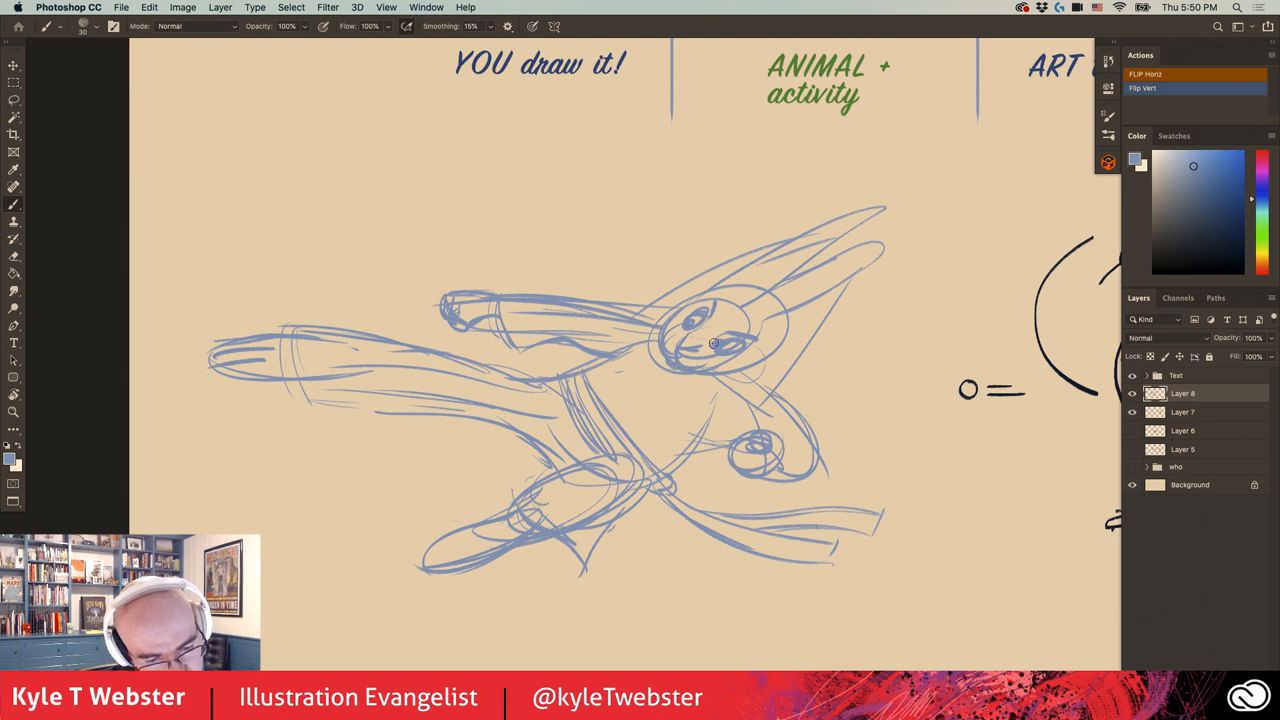
mouse_move(726, 374)
mouse_down()
mouse_move(614, 400)
mouse_move(604, 388)
mouse_move(632, 384)
mouse_up()
drag(714, 380, 606, 402)
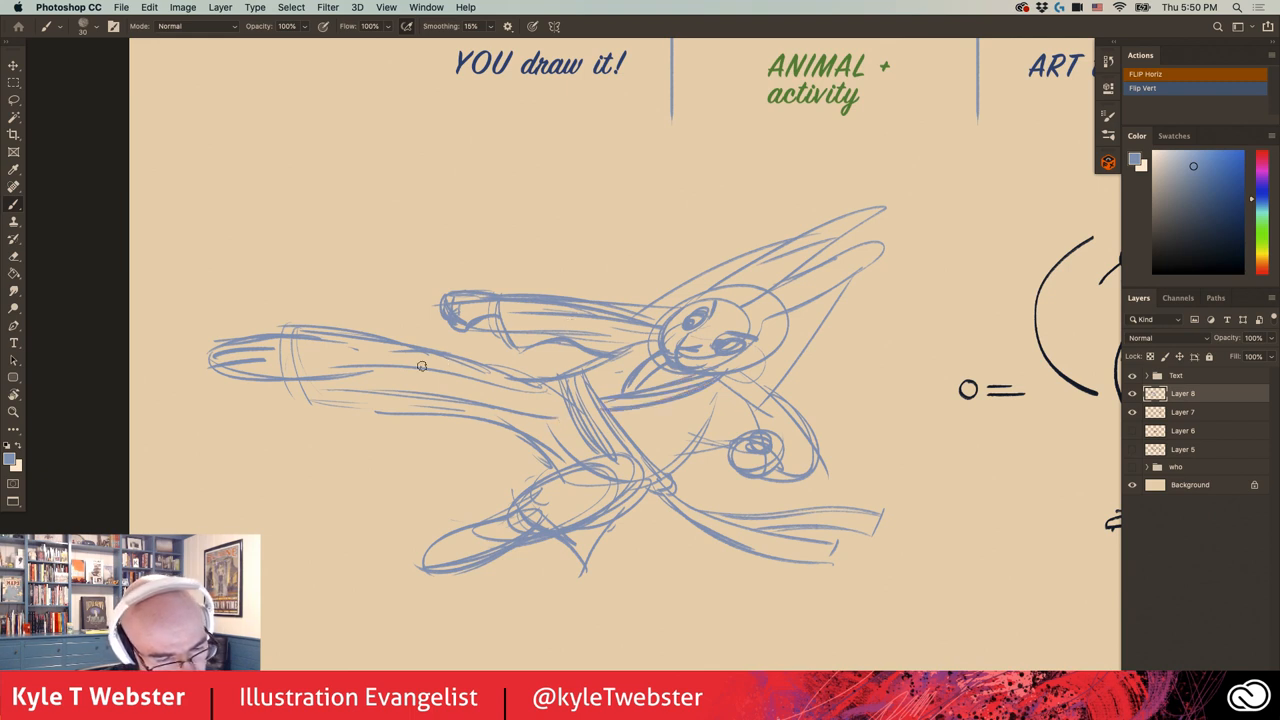
drag(536, 365, 572, 425)
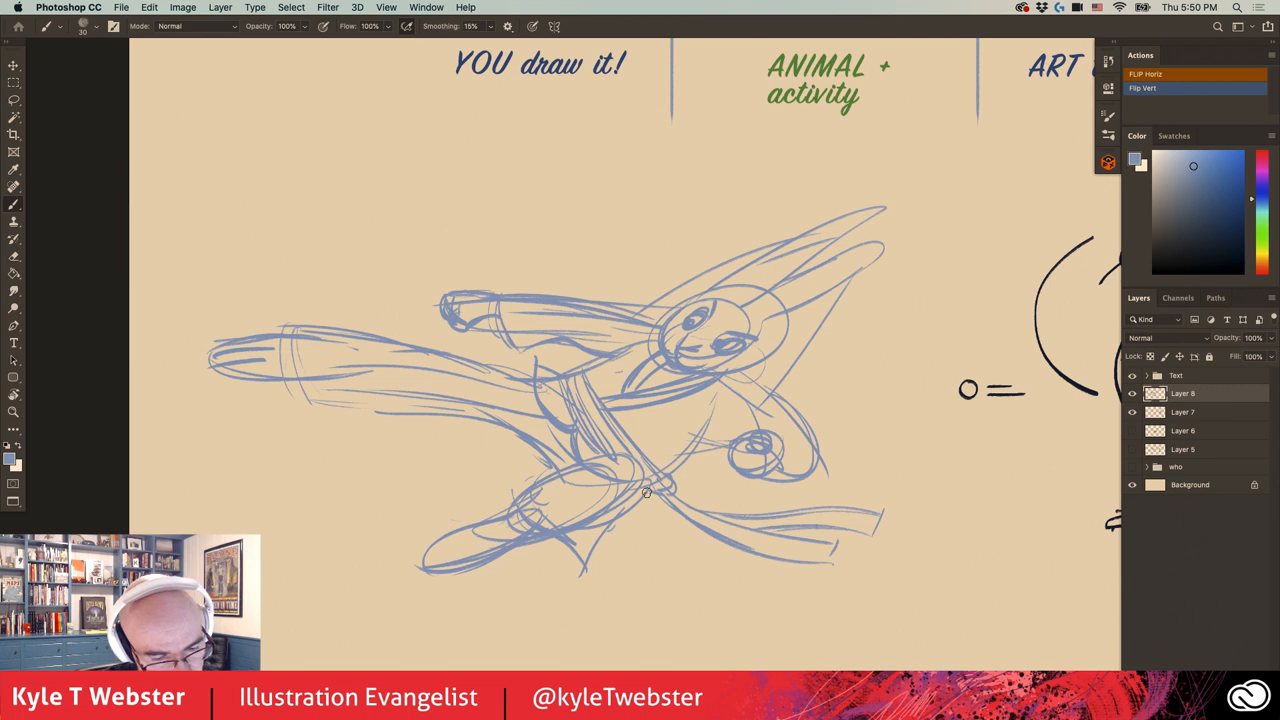
mouse_move(628, 492)
mouse_down()
mouse_move(646, 520)
mouse_move(535, 486)
mouse_move(556, 544)
mouse_move(578, 562)
mouse_move(549, 539)
mouse_move(572, 556)
mouse_up()
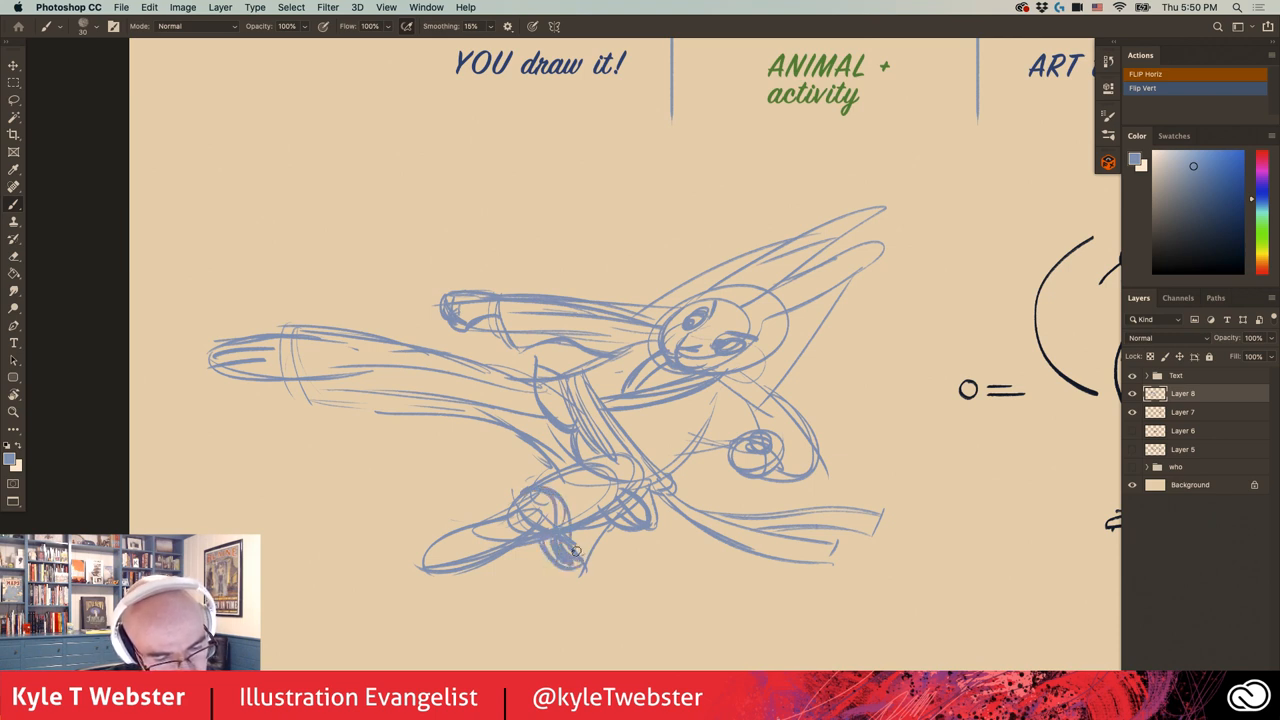
- Reshape the kicking leg's heel, add the long ears, and strengthen the arms and fist
mouse_move(490, 420)
mouse_down()
mouse_move(334, 406)
mouse_move(300, 360)
mouse_up()
drag(310, 305, 330, 400)
mouse_move(300, 328)
mouse_down()
mouse_move(544, 377)
mouse_move(500, 372)
mouse_up()
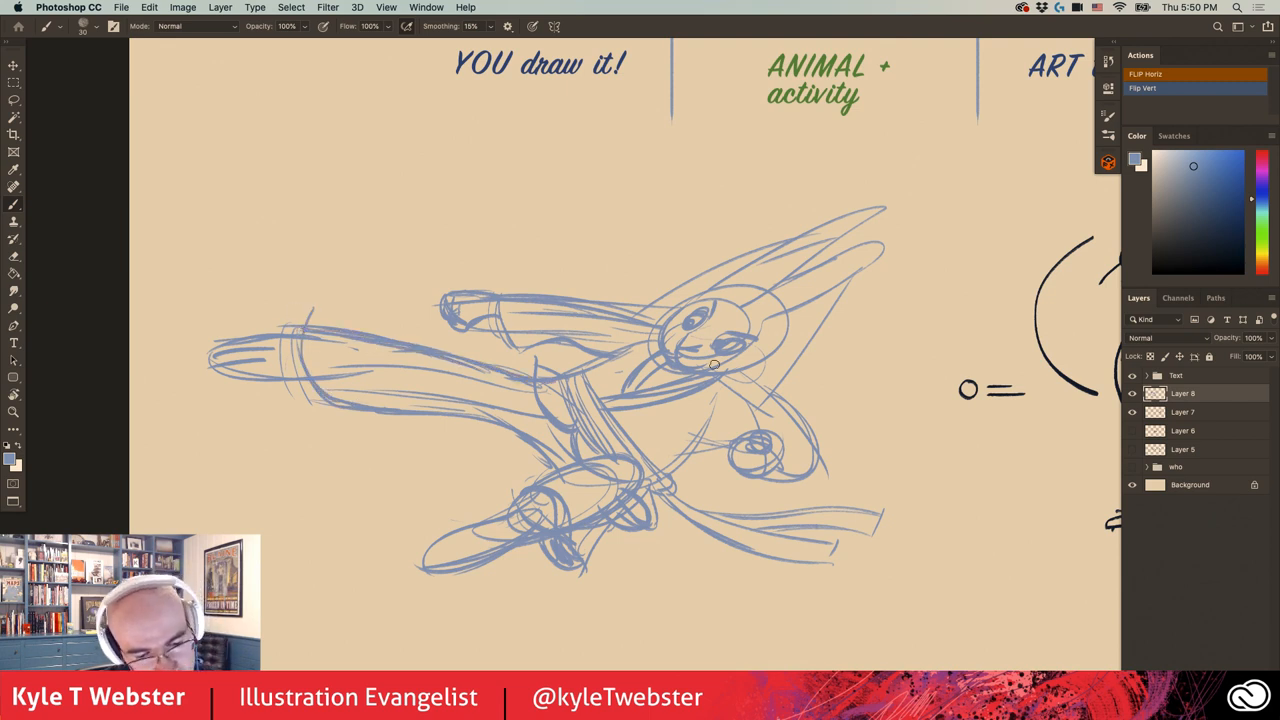
drag(744, 372, 704, 378)
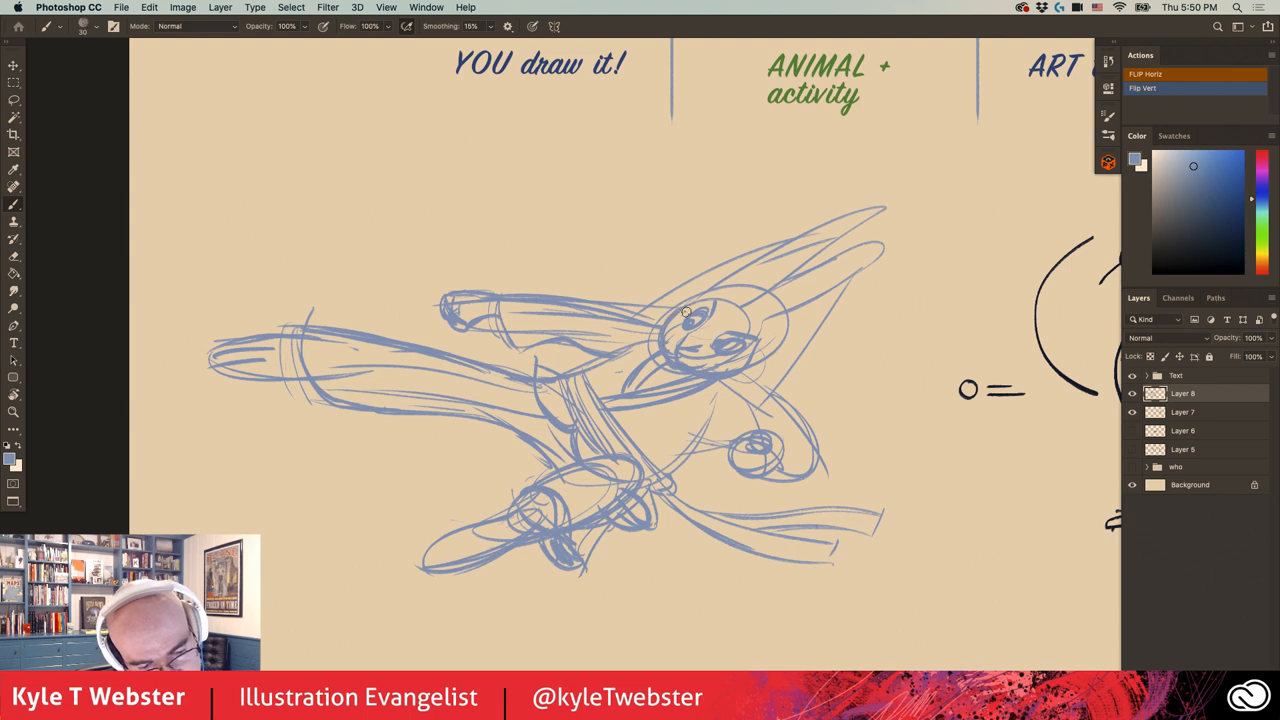
mouse_move(762, 340)
mouse_down()
mouse_move(886, 258)
mouse_move(733, 308)
mouse_move(870, 250)
mouse_move(672, 306)
mouse_up()
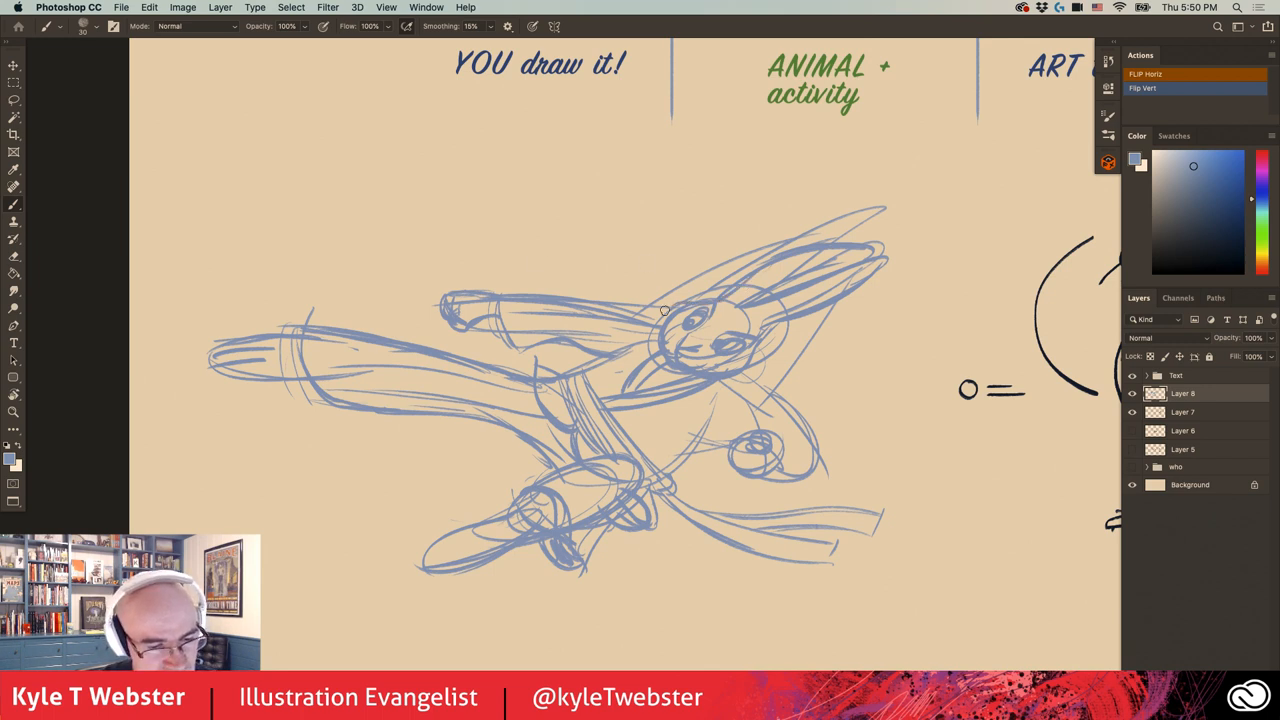
mouse_move(742, 376)
mouse_down()
mouse_move(810, 436)
mouse_move(800, 490)
mouse_up()
mouse_move(800, 445)
mouse_down()
mouse_move(755, 500)
mouse_move(754, 472)
mouse_move(788, 482)
mouse_move(758, 422)
mouse_move(738, 425)
mouse_move(745, 436)
mouse_move(716, 392)
mouse_up()
mouse_move(605, 300)
mouse_down()
mouse_move(525, 288)
mouse_move(517, 346)
mouse_up()
drag(520, 293, 472, 295)
drag(612, 325, 604, 352)
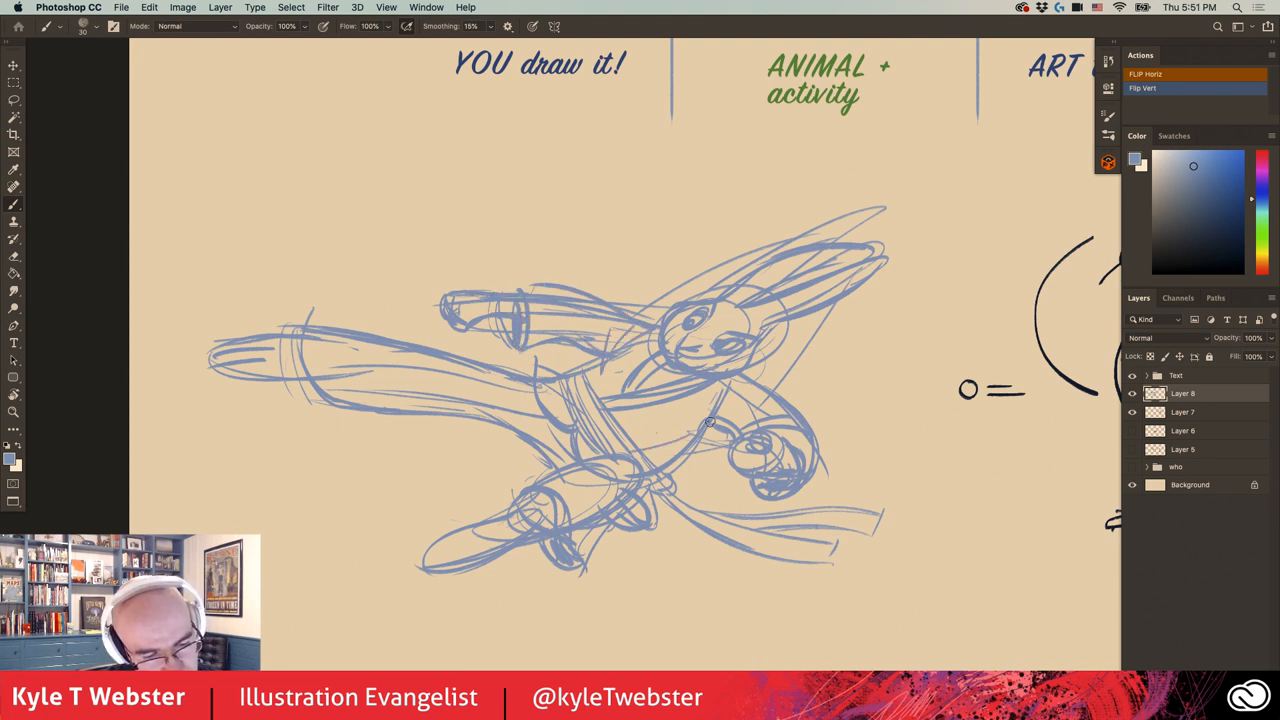
- Fade the sketch layer to 40% opacity and add a new layer above it
key(space)
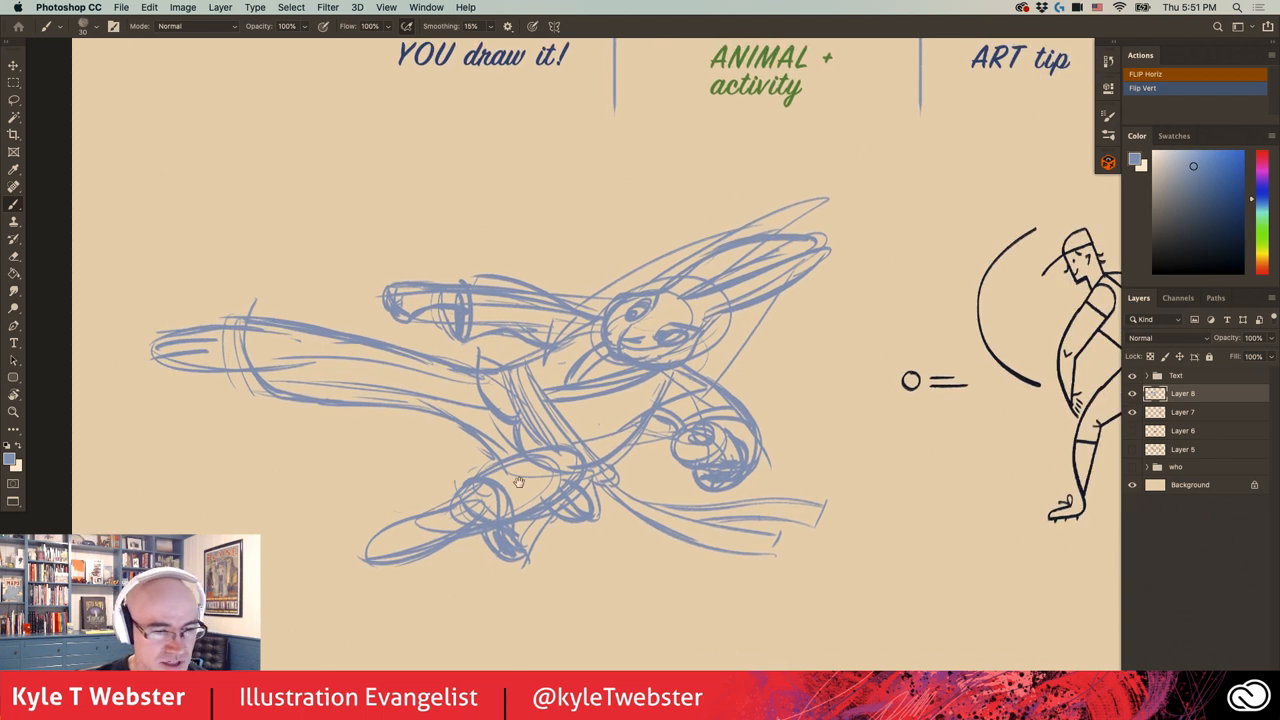
click(1250, 338)
text(40)
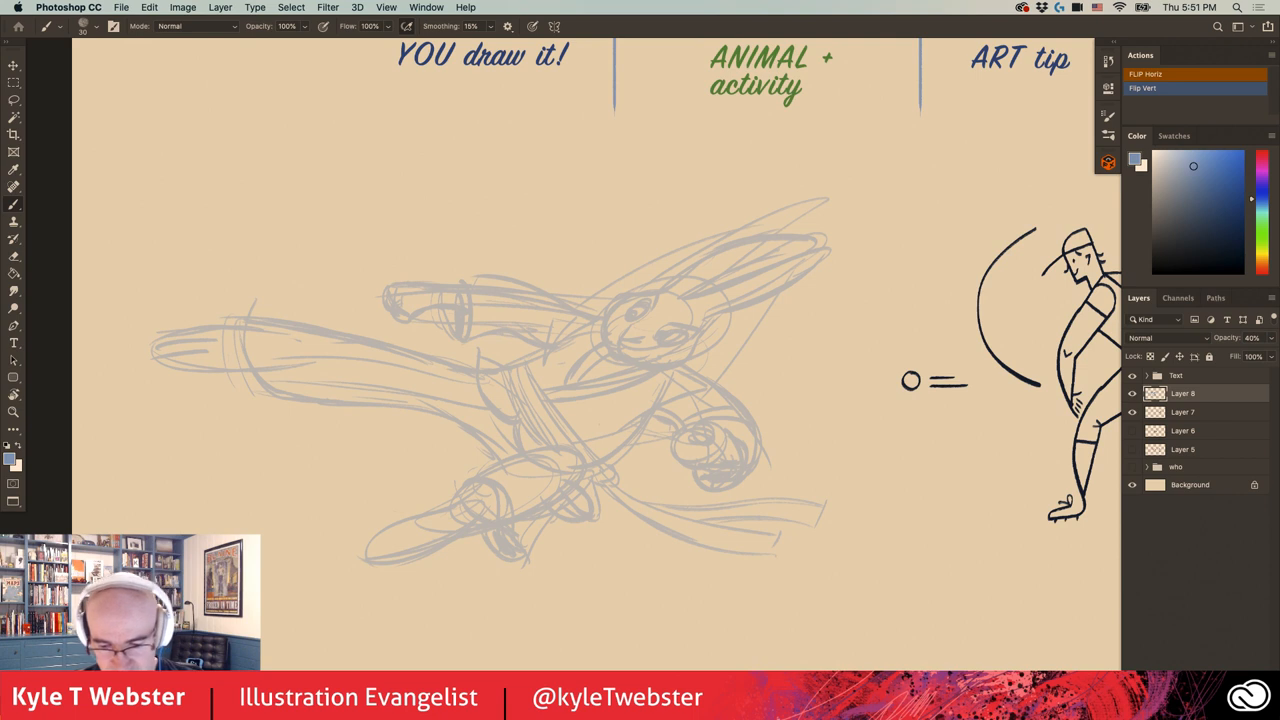
key(shift+super+n)
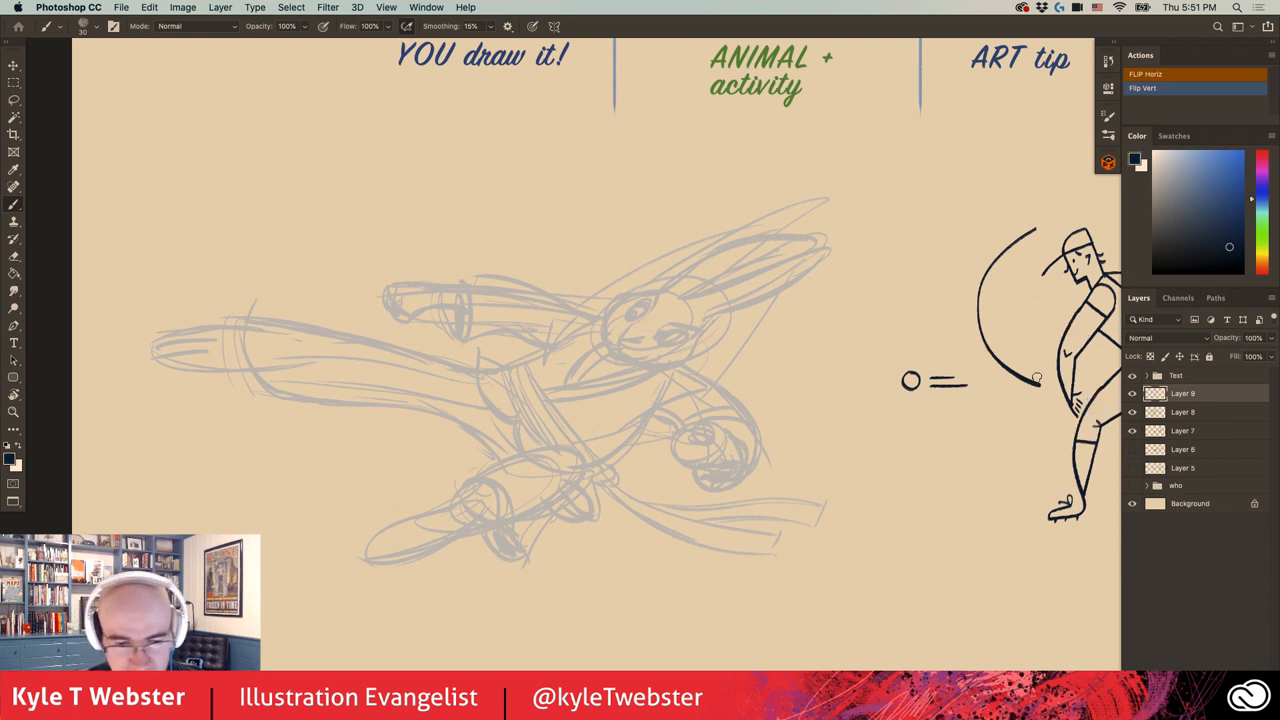
drag(514, 374, 544, 390)
scroll(544, 390, up, 3)
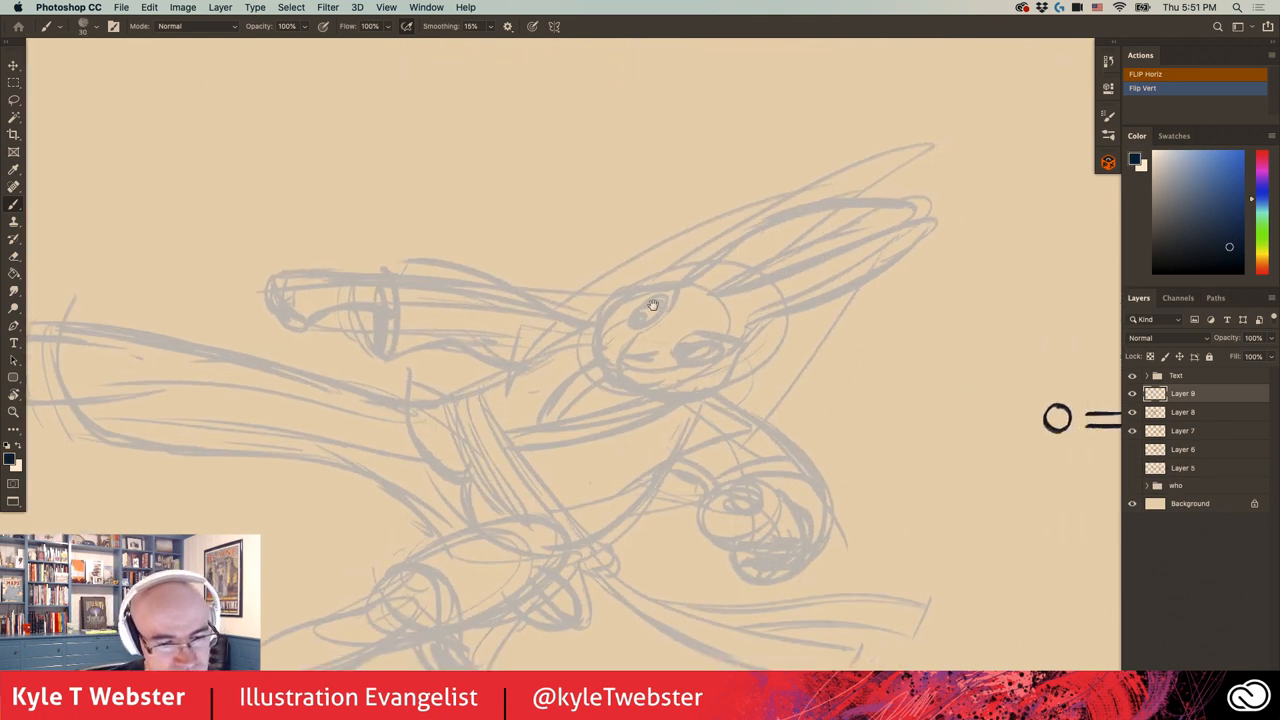
- Ink the bunny's eye (redrawn after an undo), nose, mouth and cheek curve
mouse_move(706, 355)
mouse_down()
mouse_move(663, 345)
mouse_move(678, 348)
mouse_move(655, 300)
mouse_move(635, 325)
mouse_move(640, 314)
mouse_up()
key(super+z)
mouse_move(640, 363)
mouse_down()
mouse_move(625, 340)
mouse_move(652, 382)
mouse_up()
drag(610, 342, 615, 368)
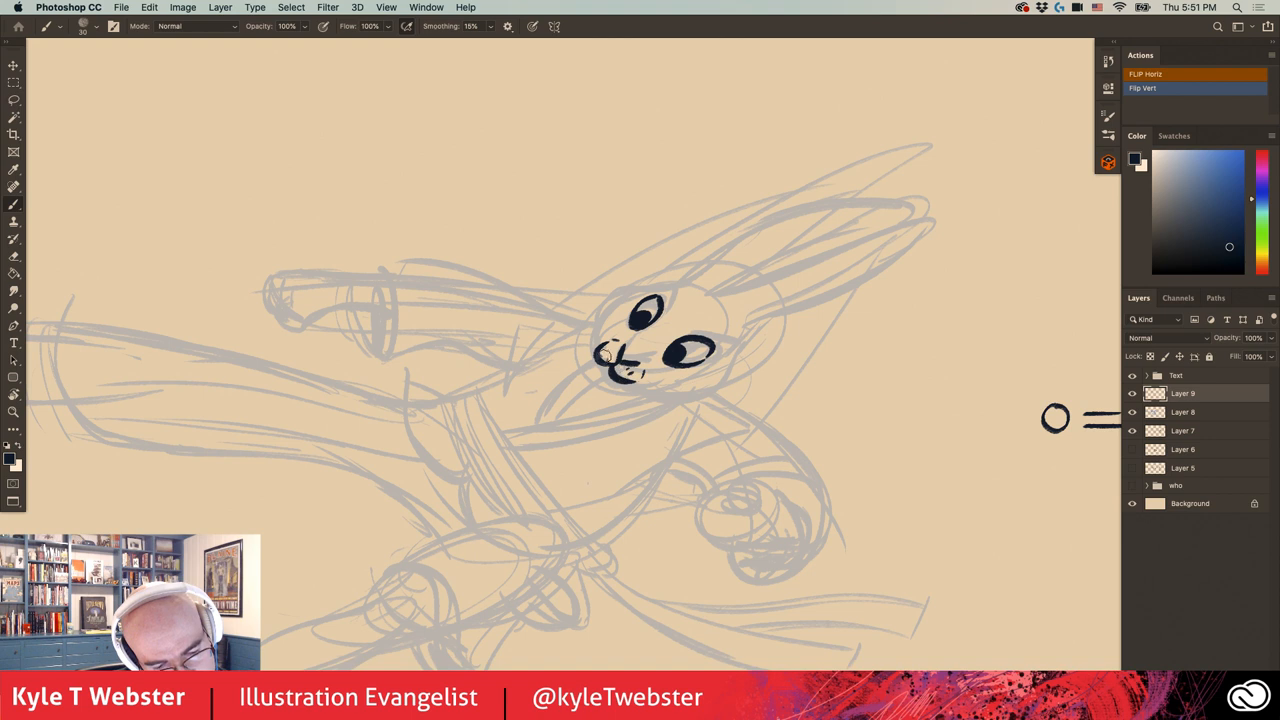
drag(596, 370, 630, 380)
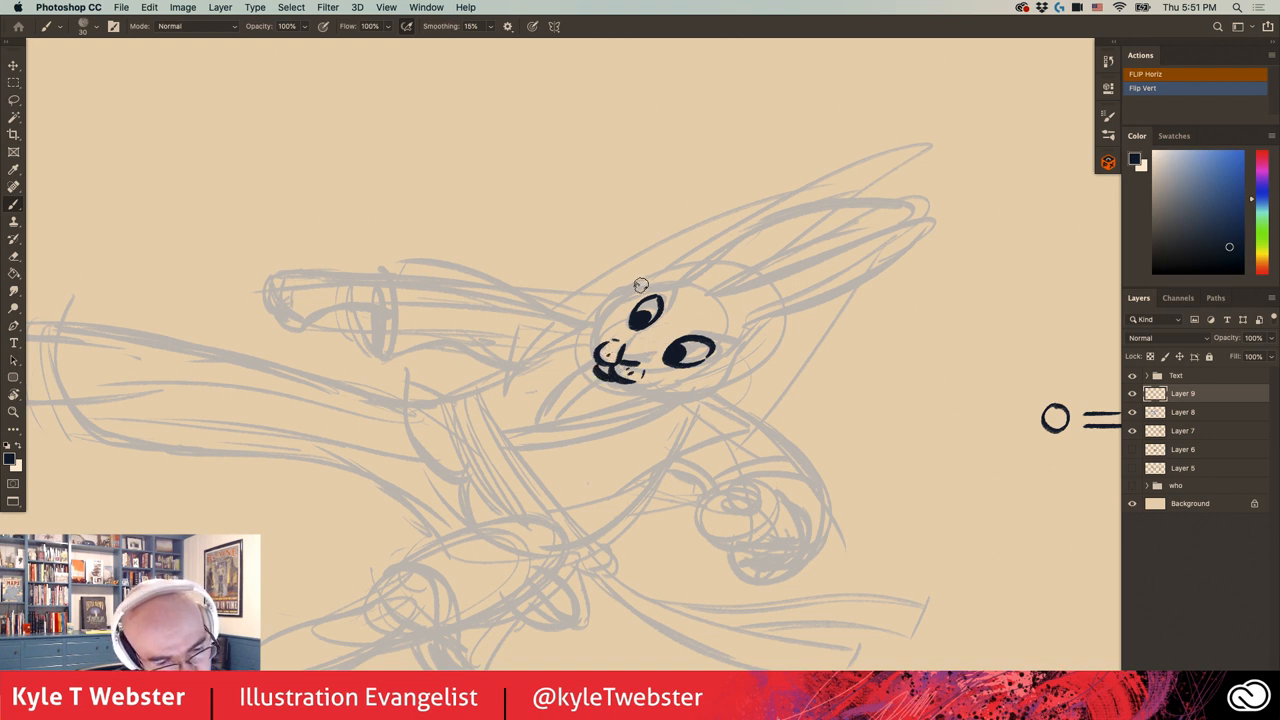
- Ink an eyebrow, both long ears and small eyelid marks over the eyes
mouse_move(675, 285)
mouse_down()
mouse_move(612, 294)
mouse_move(595, 345)
mouse_move(685, 407)
mouse_move(740, 345)
mouse_move(905, 258)
mouse_up()
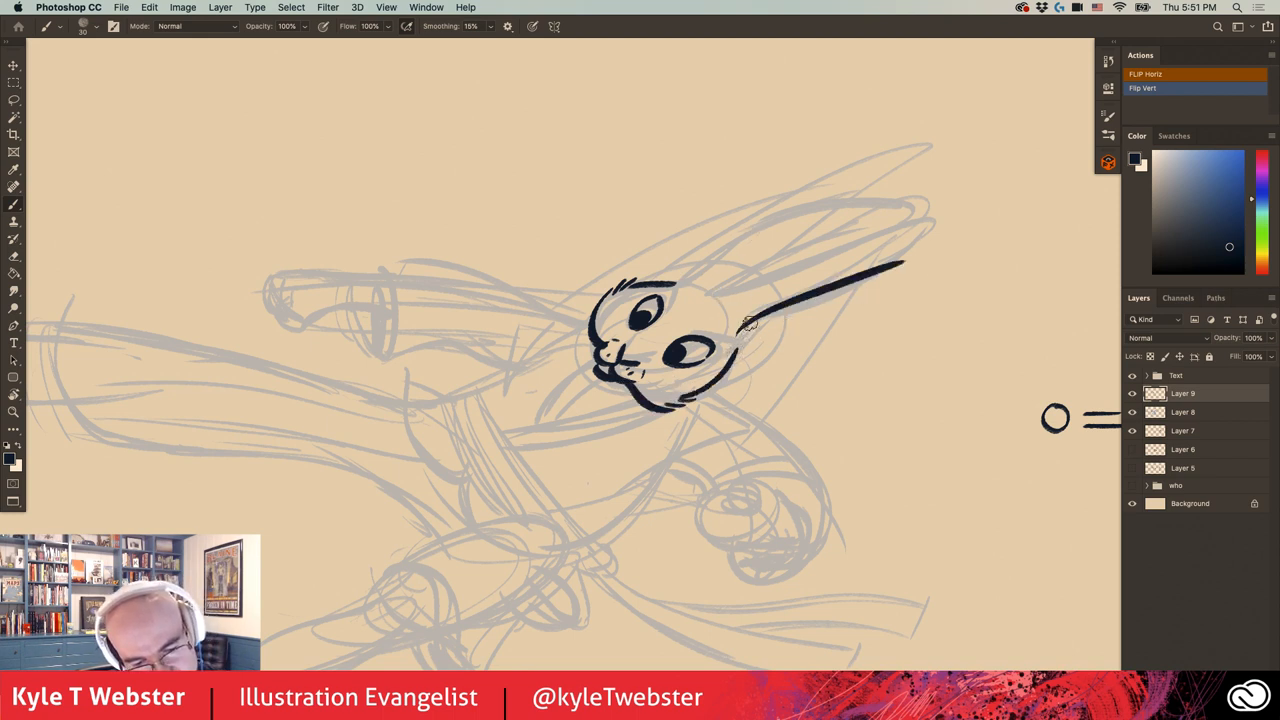
mouse_move(748, 325)
mouse_down()
mouse_move(920, 260)
mouse_move(735, 302)
mouse_move(845, 288)
mouse_up()
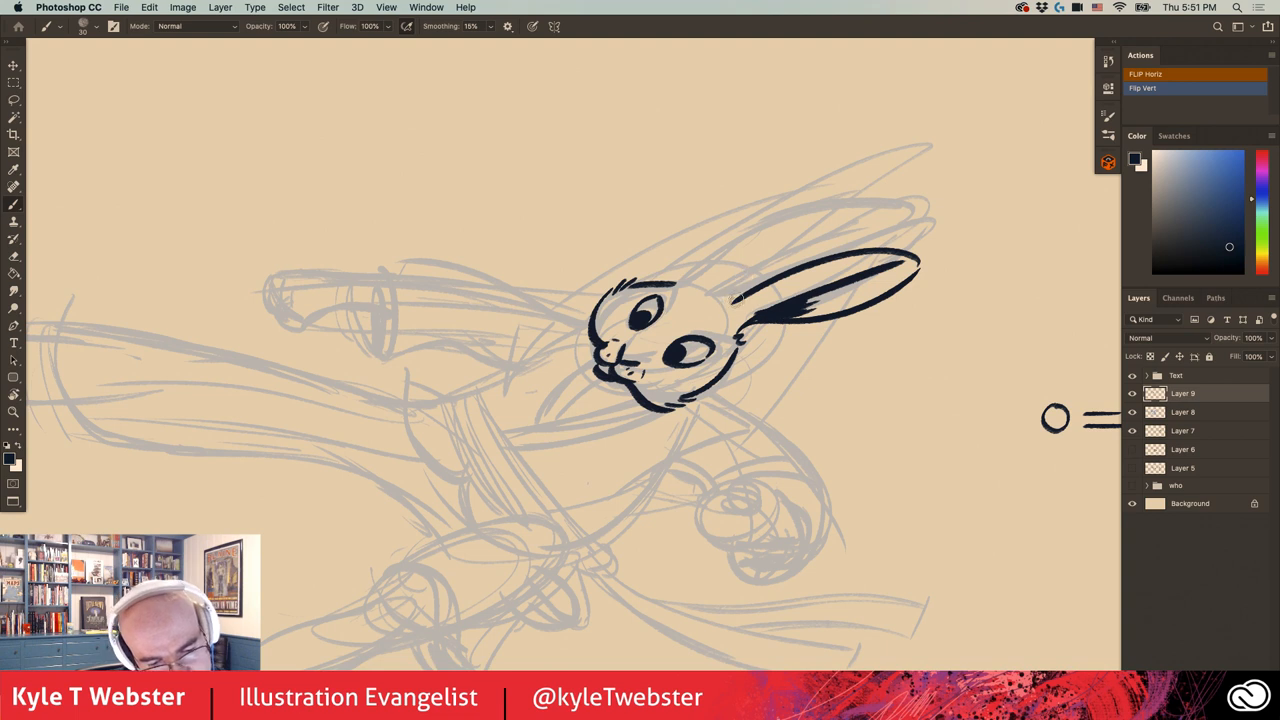
mouse_move(728, 292)
mouse_down()
mouse_move(864, 199)
mouse_move(655, 280)
mouse_move(812, 214)
mouse_move(708, 280)
mouse_move(765, 238)
mouse_move(740, 258)
mouse_up()
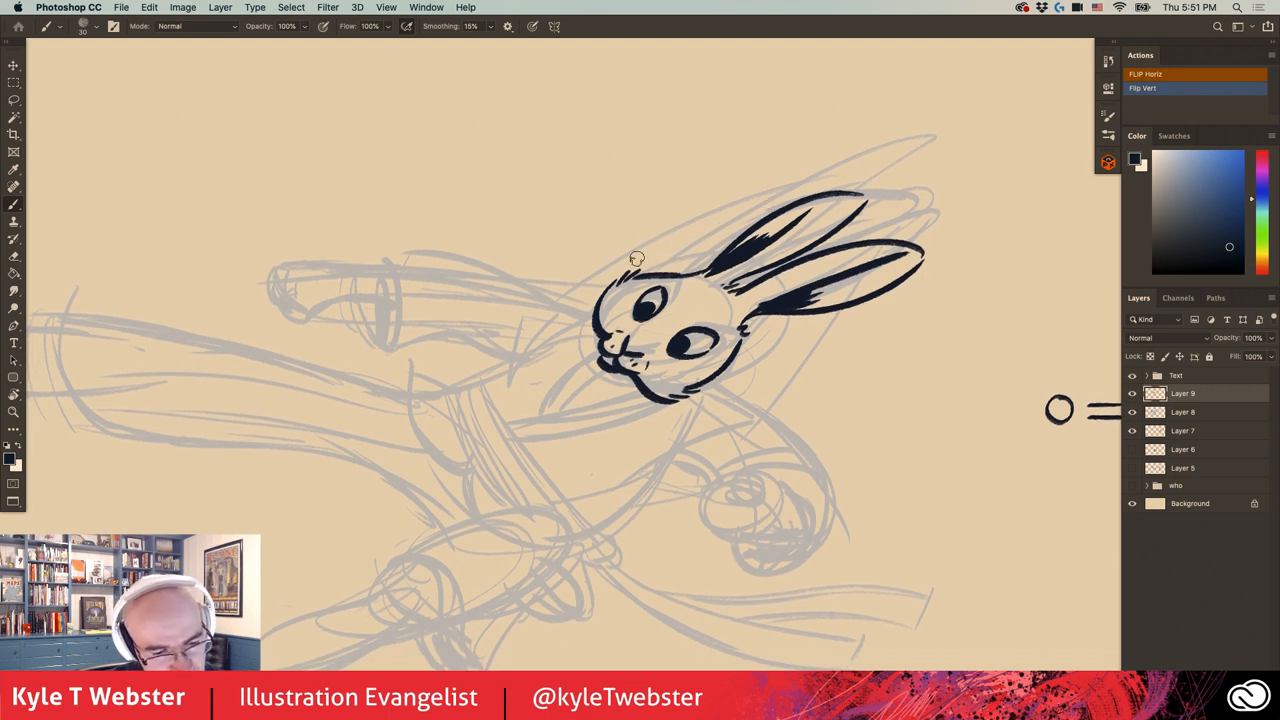
drag(650, 285, 656, 296)
drag(720, 322, 678, 322)
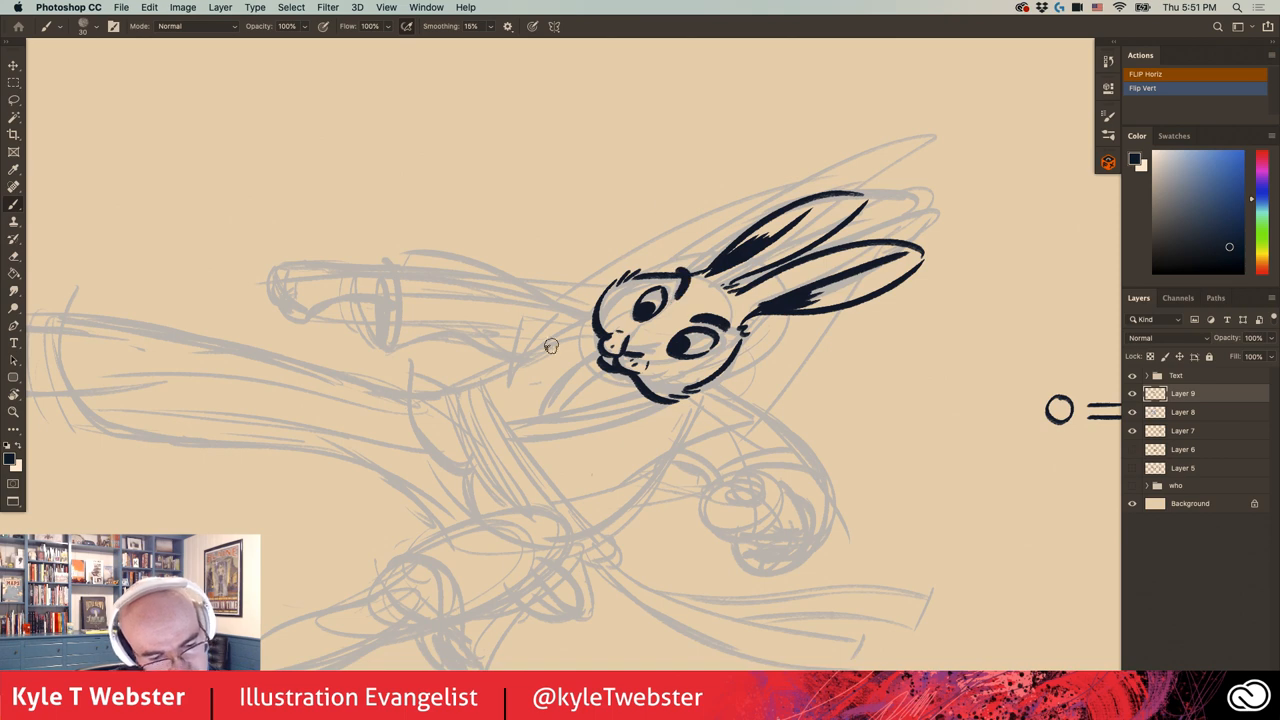
scroll(540, 356, down, 3)
mouse_move(540, 356)
mouse_down()
mouse_move(577, 337)
mouse_move(645, 370)
mouse_move(575, 395)
mouse_up()
scroll(577, 337, up, 3)
- Ink the whisker, collar and neck lines running from the chin toward the shoulder
drag(610, 340, 558, 398)
drag(650, 385, 508, 410)
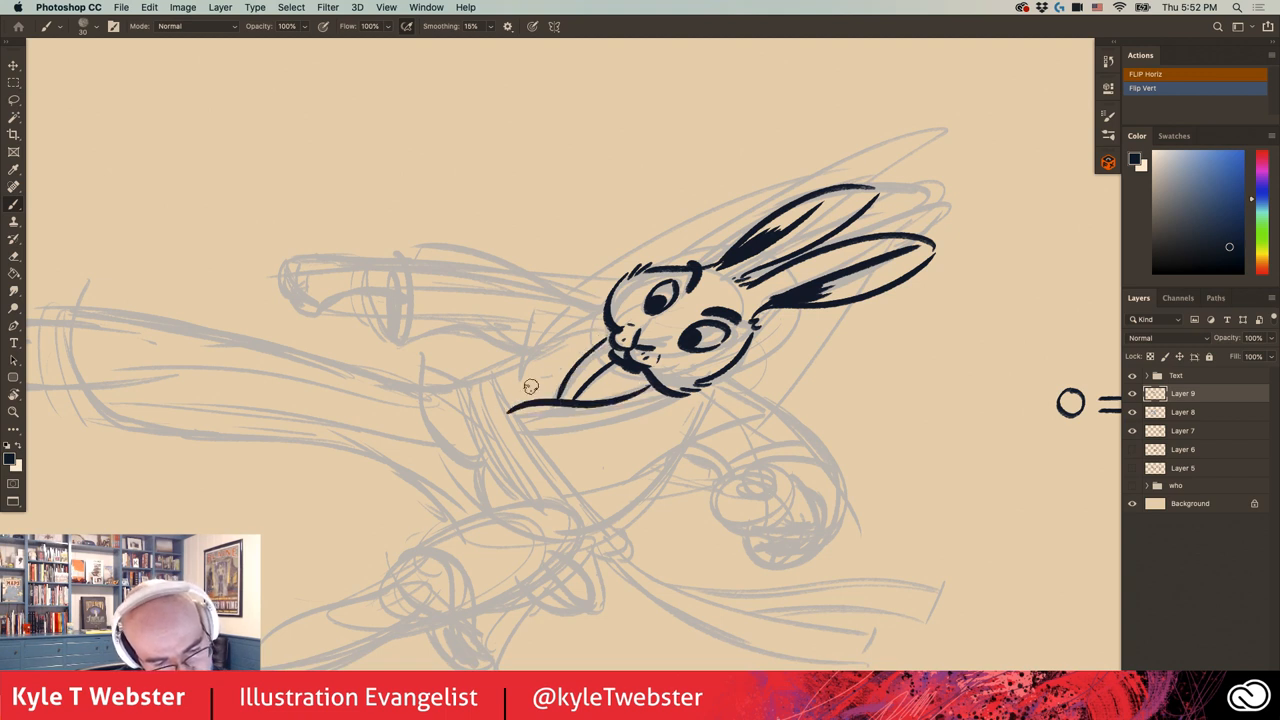
drag(670, 398, 530, 425)
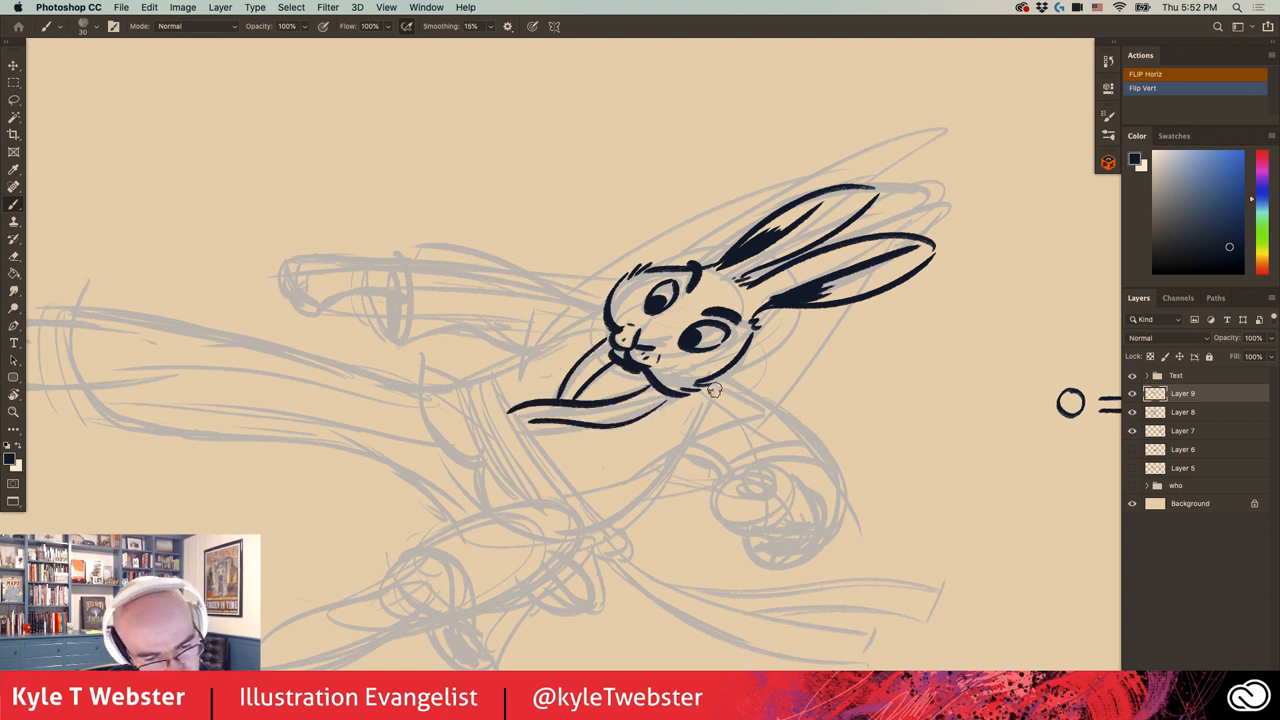
mouse_move(710, 385)
mouse_down()
mouse_move(830, 470)
mouse_move(745, 545)
mouse_up()
- Ink the curled arm's arc and its clenched fist with a knuckle mark
mouse_move(768, 492)
mouse_down()
mouse_move(731, 486)
mouse_move(712, 515)
mouse_move(768, 522)
mouse_up()
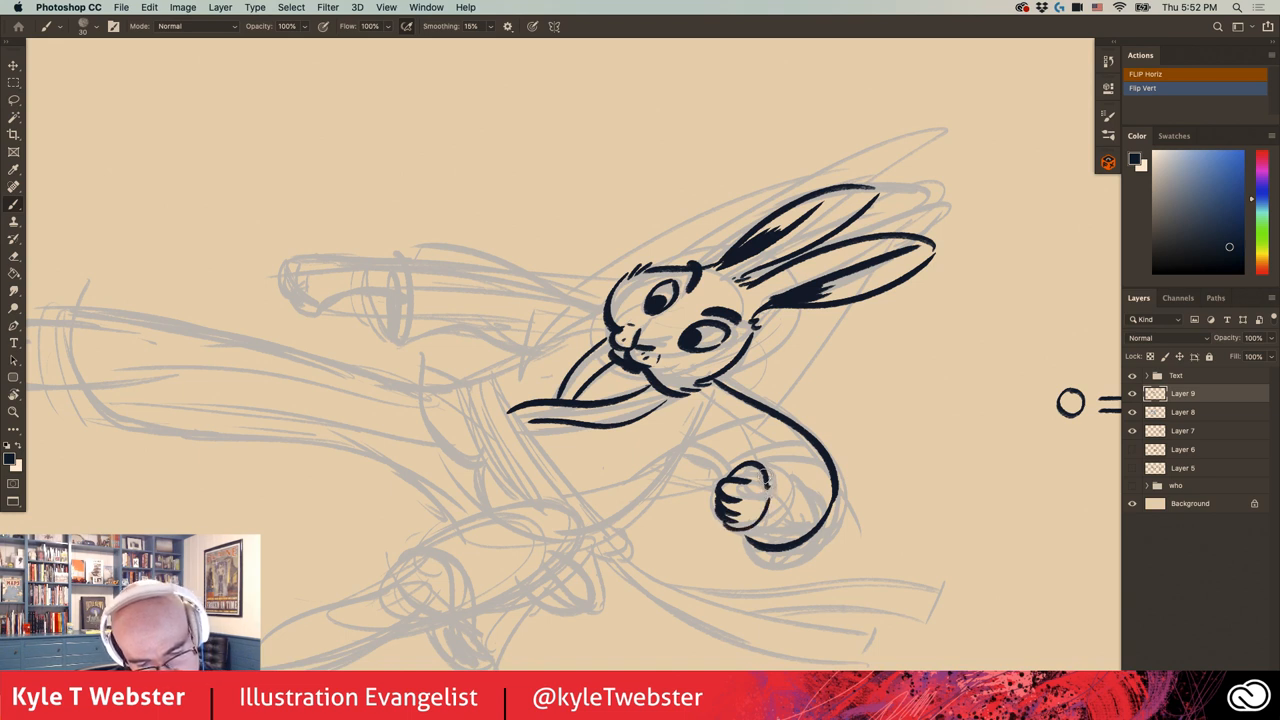
drag(760, 478, 786, 488)
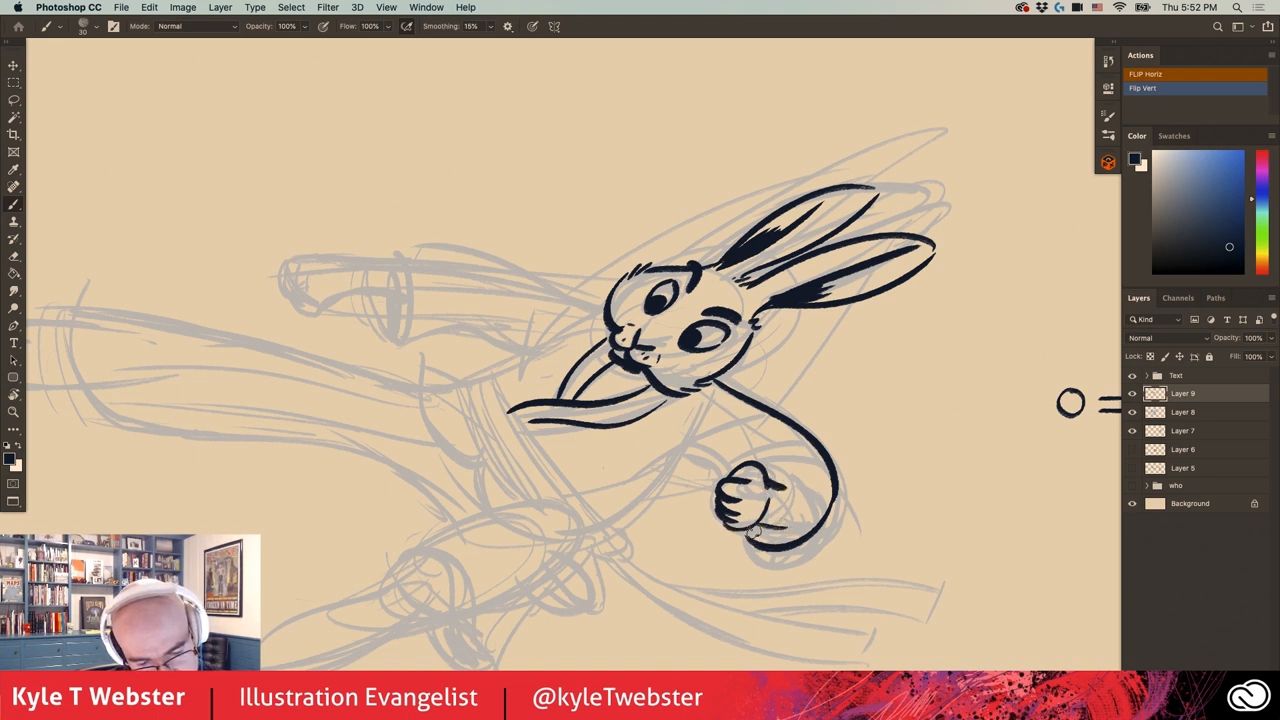
mouse_move(750, 532)
mouse_down()
mouse_move(792, 528)
mouse_move(790, 486)
mouse_up()
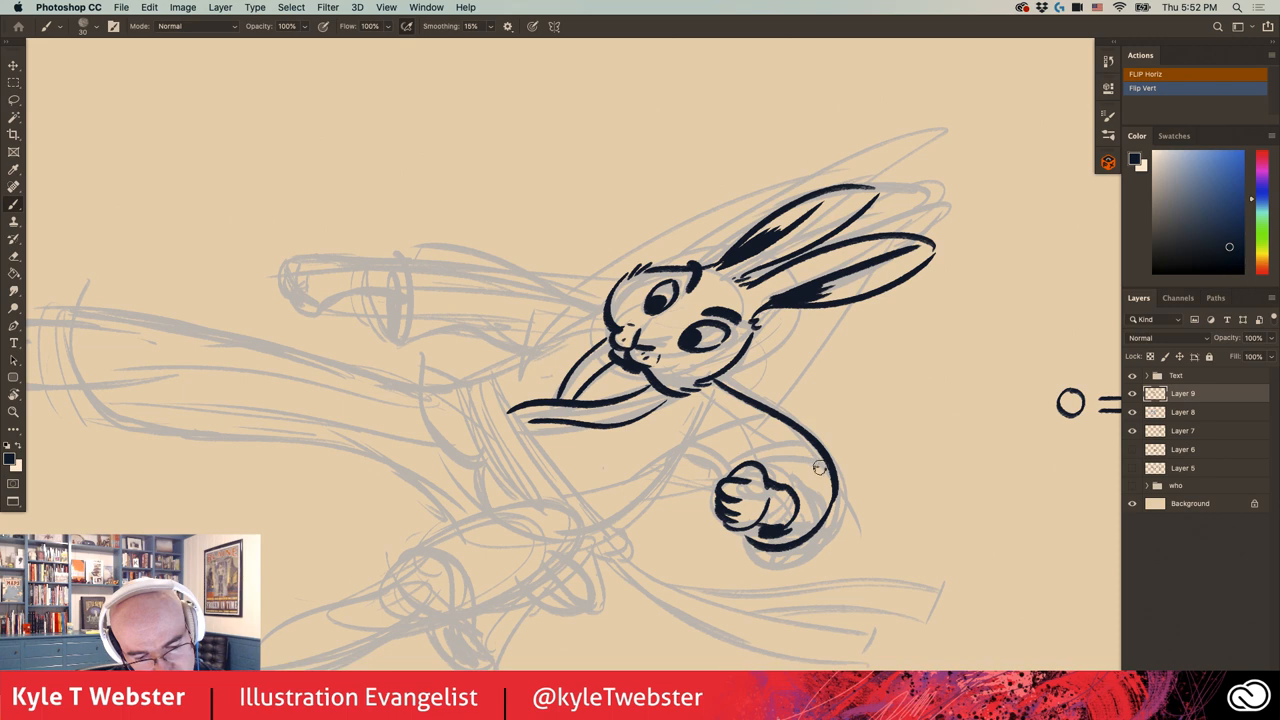
drag(770, 440, 728, 455)
- Ink the outstretched punching arm from the shoulder along its top edge
drag(620, 440, 716, 377)
drag(796, 342, 686, 464)
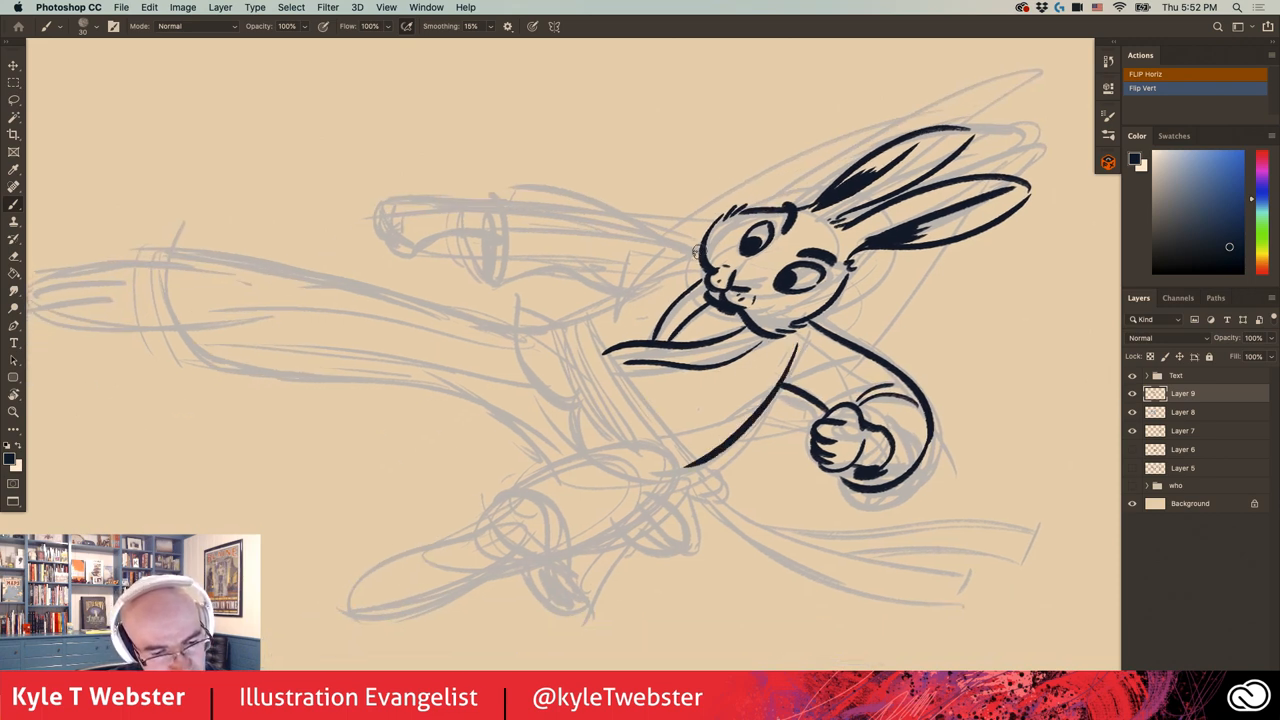
mouse_move(700, 252)
mouse_down()
mouse_move(470, 215)
mouse_move(520, 285)
mouse_move(520, 270)
mouse_move(500, 280)
mouse_move(493, 226)
mouse_move(400, 255)
mouse_move(410, 224)
mouse_move(400, 255)
mouse_move(385, 230)
mouse_move(395, 205)
mouse_move(494, 190)
mouse_up()
- Ink the outstretched fist, the sleeve edges, cuff and the long torso line
drag(392, 235, 412, 250)
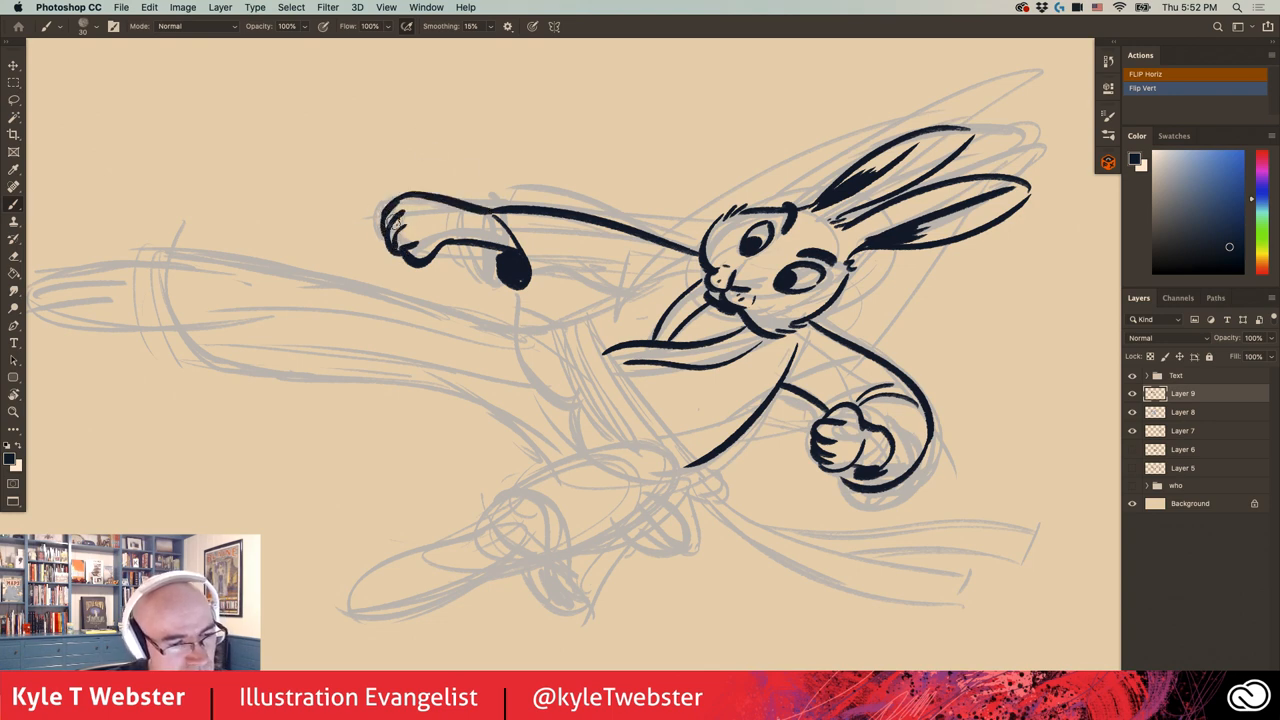
drag(620, 300, 602, 276)
mouse_move(470, 225)
mouse_down()
mouse_move(540, 258)
mouse_move(606, 255)
mouse_up()
drag(616, 195, 622, 265)
mouse_move(570, 200)
mouse_down()
mouse_move(620, 262)
mouse_move(585, 285)
mouse_move(640, 400)
mouse_up()
drag(575, 282, 580, 348)
mouse_move(556, 290)
mouse_down()
mouse_move(540, 310)
mouse_move(595, 415)
mouse_up()
- Ink the belt hook, bent lower leg and foot with toe lines and a leg fold
mouse_move(656, 453)
mouse_down()
mouse_move(640, 400)
mouse_move(509, 461)
mouse_move(555, 520)
mouse_move(530, 520)
mouse_move(550, 515)
mouse_move(540, 505)
mouse_move(345, 575)
mouse_move(540, 462)
mouse_up()
mouse_move(400, 555)
mouse_down()
mouse_move(345, 575)
mouse_move(340, 560)
mouse_up()
drag(375, 550, 340, 545)
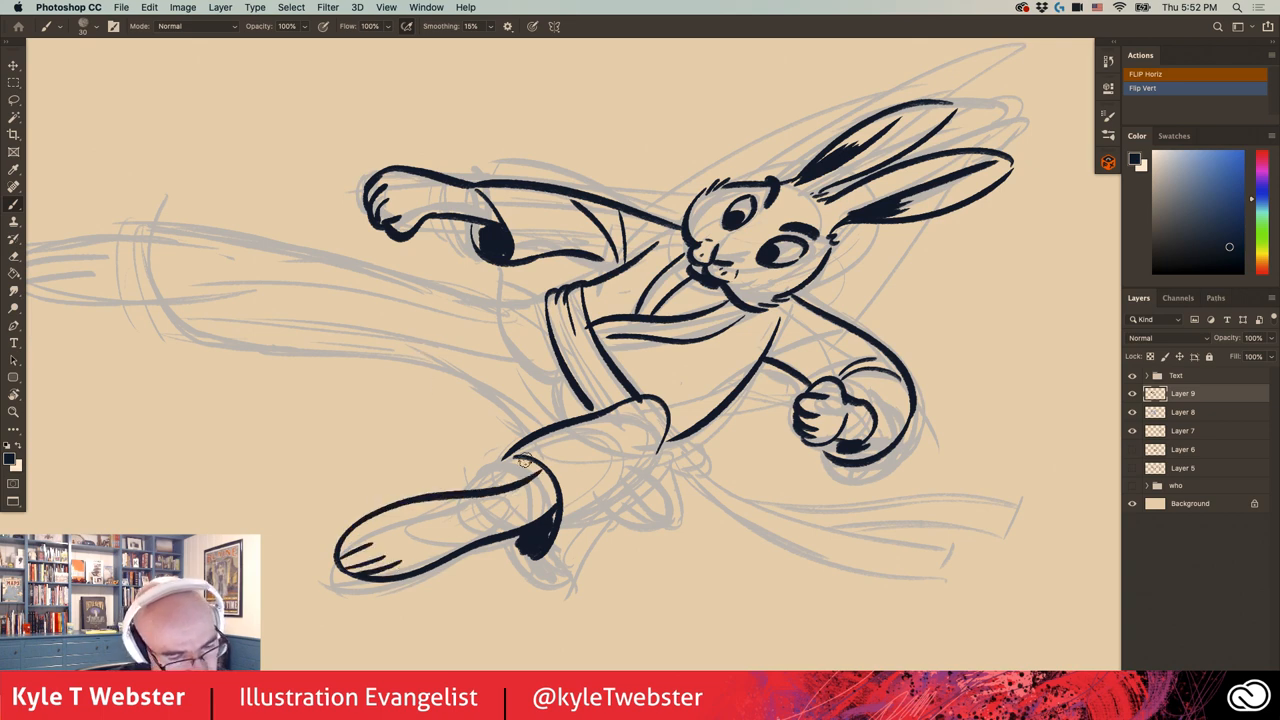
mouse_move(652, 458)
mouse_down()
mouse_move(548, 548)
mouse_move(512, 555)
mouse_up()
drag(535, 468, 500, 475)
mouse_move(595, 455)
mouse_down()
mouse_move(645, 440)
mouse_move(684, 455)
mouse_move(660, 468)
mouse_move(672, 480)
mouse_move(934, 538)
mouse_move(905, 575)
mouse_move(800, 570)
mouse_move(688, 488)
mouse_move(805, 500)
mouse_move(845, 570)
mouse_move(930, 605)
mouse_move(872, 625)
mouse_move(830, 585)
mouse_up()
- Add a thigh fold, a dark shape between the legs, and the torso line down to the belt with a blob
drag(600, 440, 640, 455)
drag(500, 400, 590, 395)
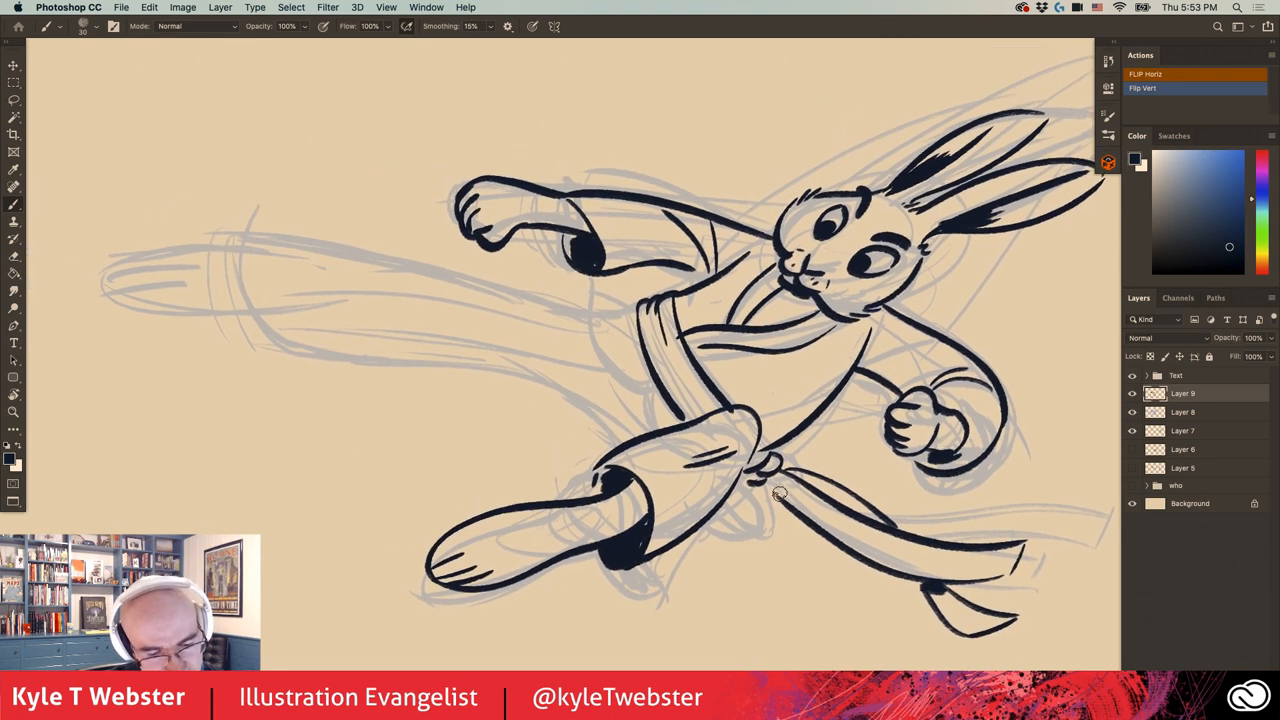
mouse_move(748, 480)
mouse_down()
mouse_move(740, 545)
mouse_move(715, 540)
mouse_move(735, 532)
mouse_move(722, 530)
mouse_up()
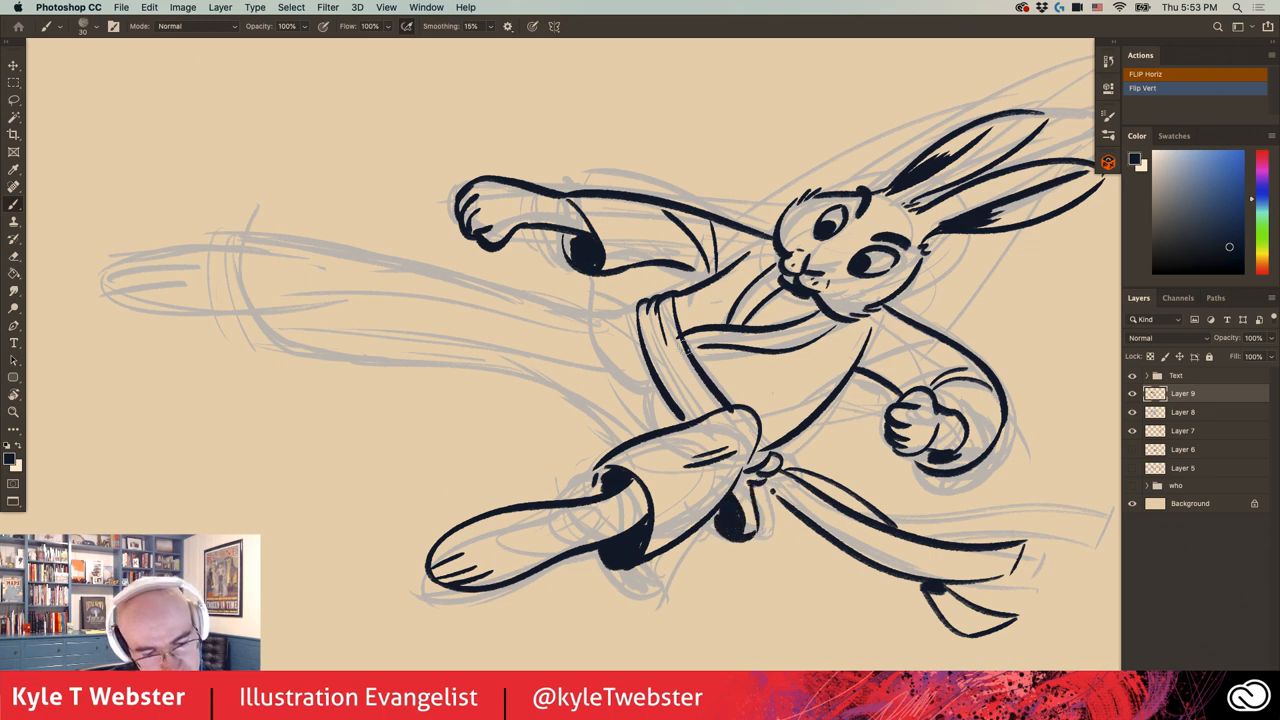
drag(600, 390, 618, 418)
drag(615, 328, 695, 452)
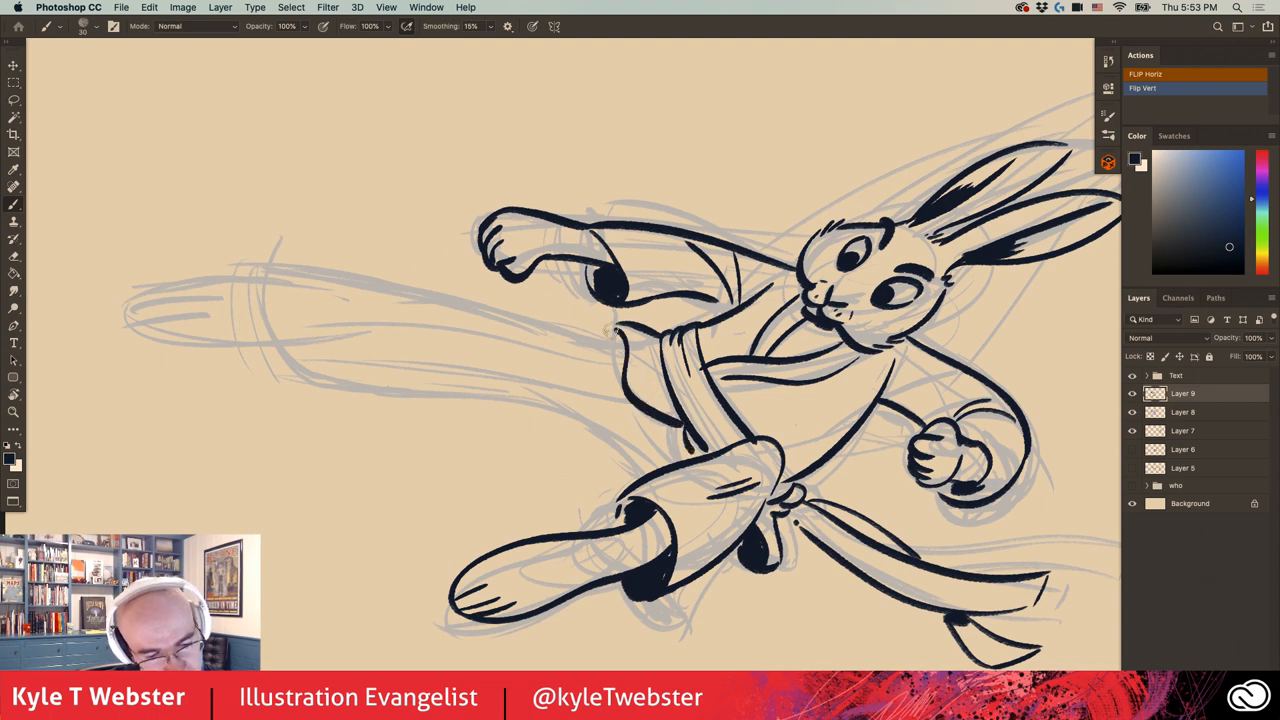
mouse_move(612, 328)
mouse_down()
mouse_move(618, 346)
mouse_move(300, 281)
mouse_move(395, 394)
mouse_move(655, 460)
mouse_up()
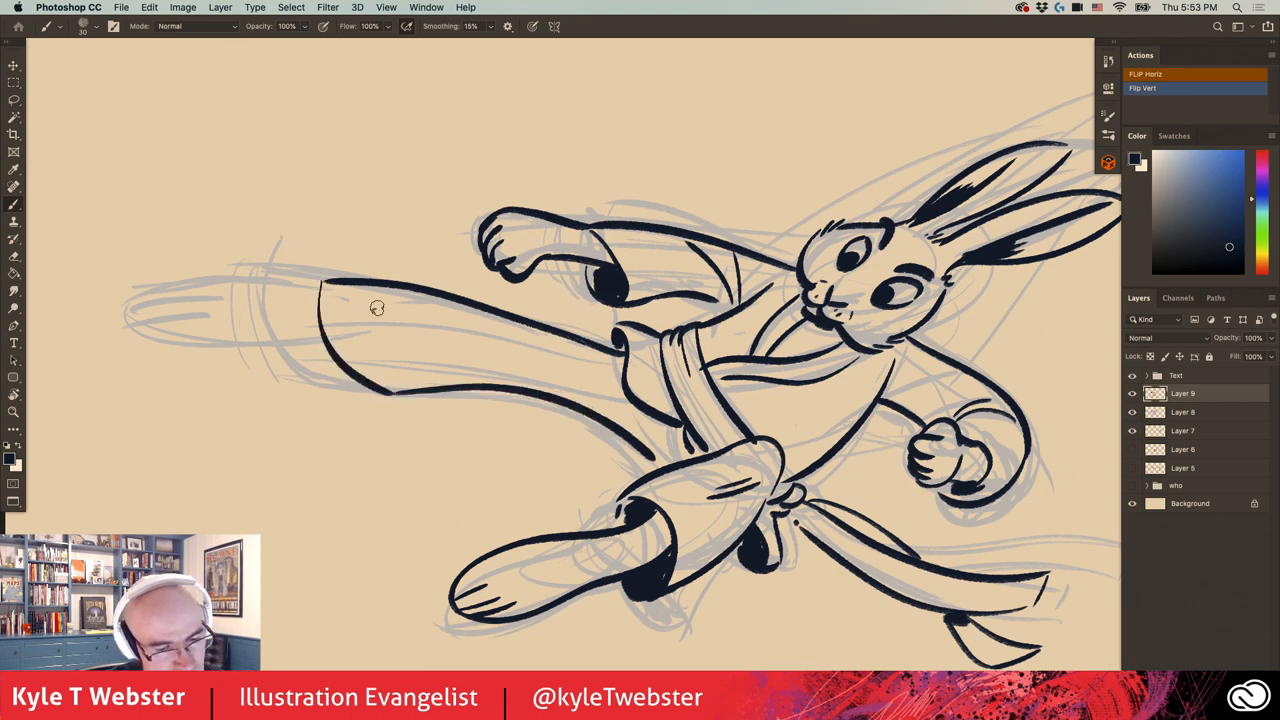
scroll(630, 430, up, 3)
- Ink the kicking leg with a fold wedge and brush a motion streak below the bunny
drag(640, 410, 525, 395)
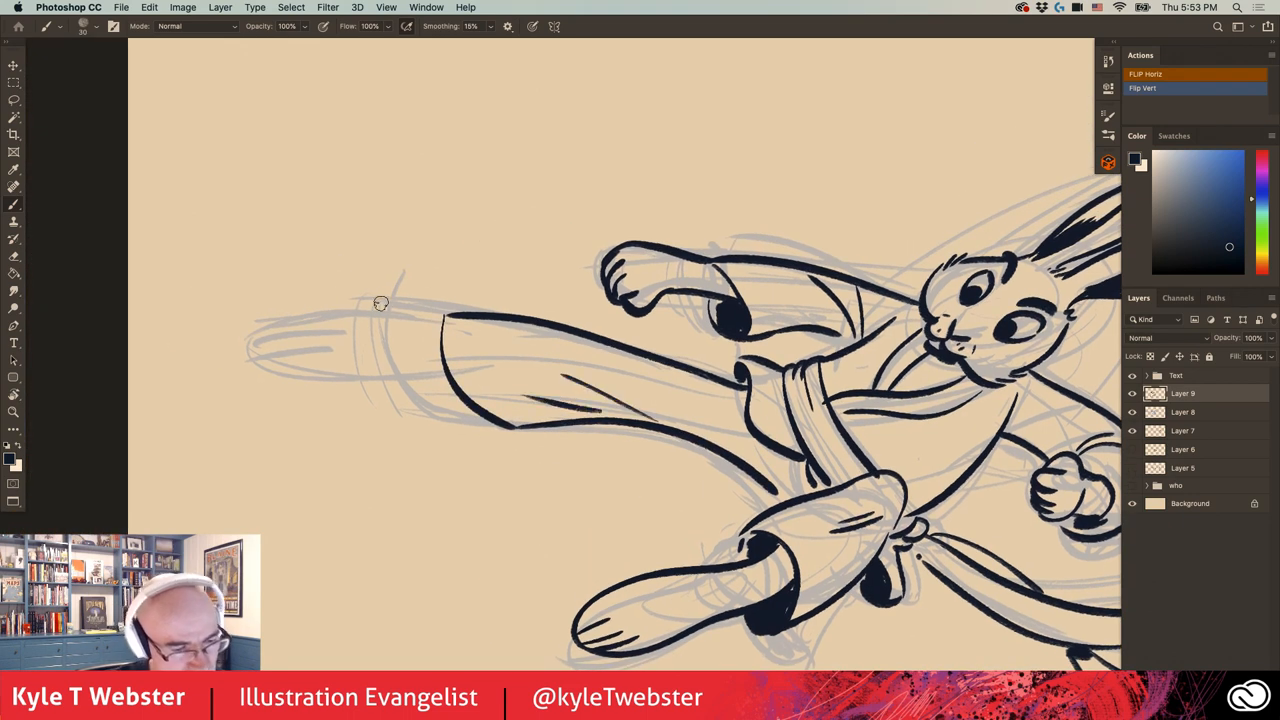
mouse_move(440, 320)
mouse_down()
mouse_move(271, 317)
mouse_move(445, 362)
mouse_up()
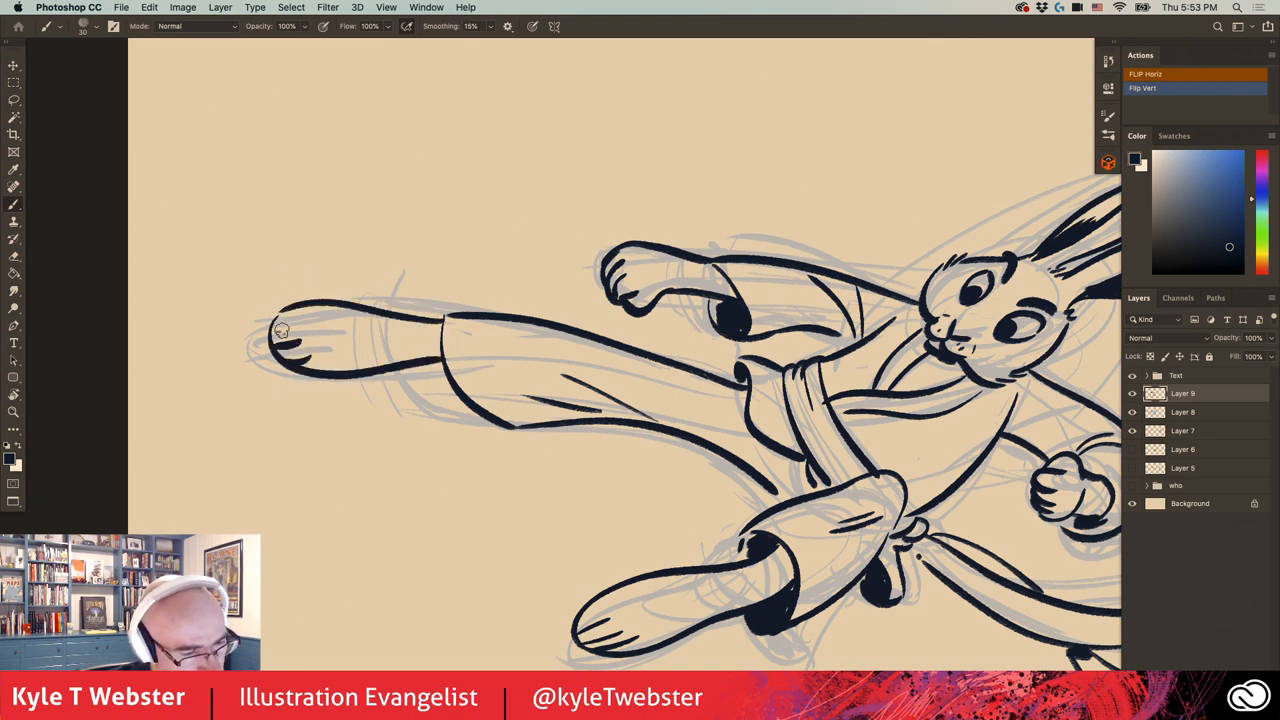
scroll(511, 424, down, 1)
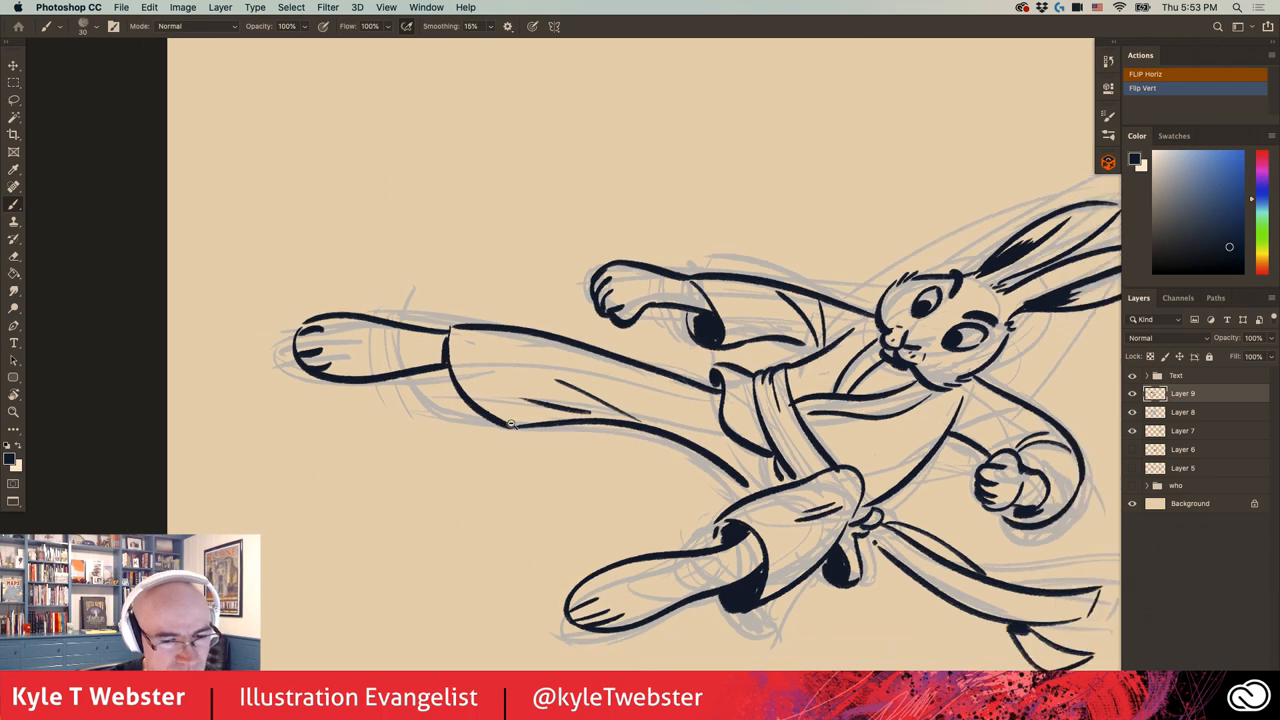
scroll(511, 424, down, 3)
scroll(565, 420, down, 1)
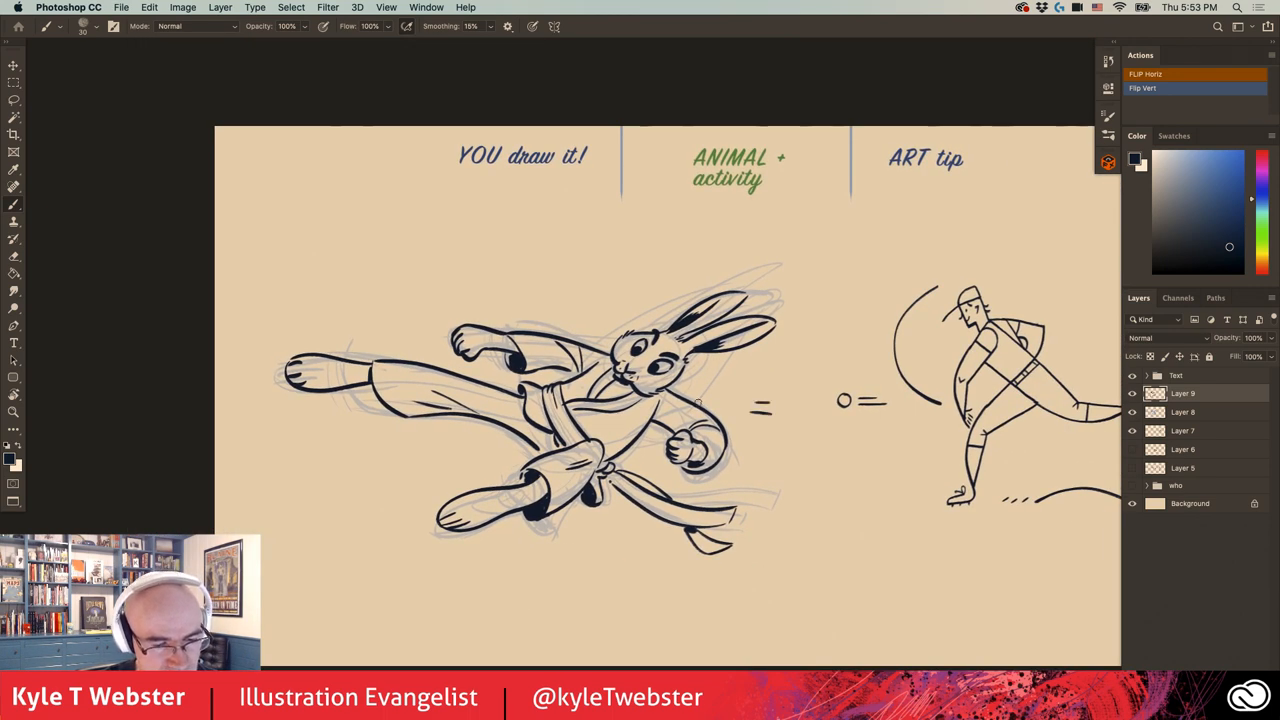
drag(536, 608, 432, 622)
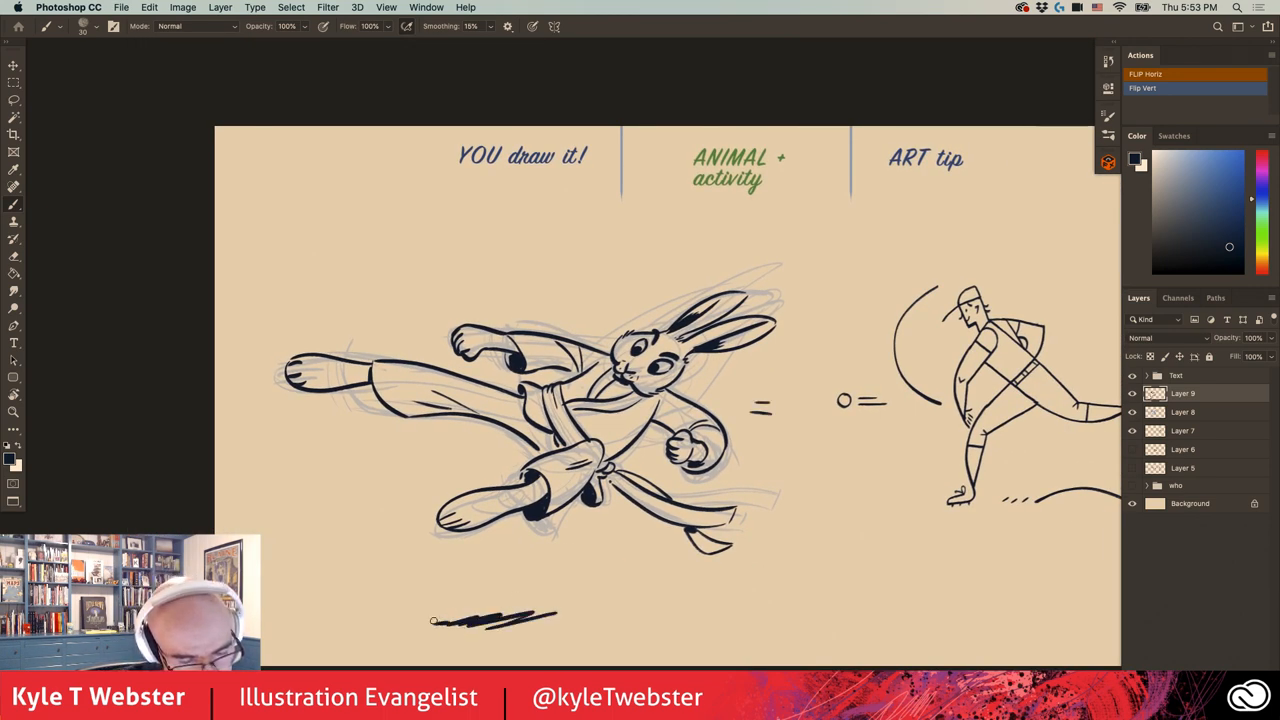
- Extend the streak, hide the rough sketch layer and move the inked bunny up and left
drag(556, 606, 576, 612)
click(1132, 412)
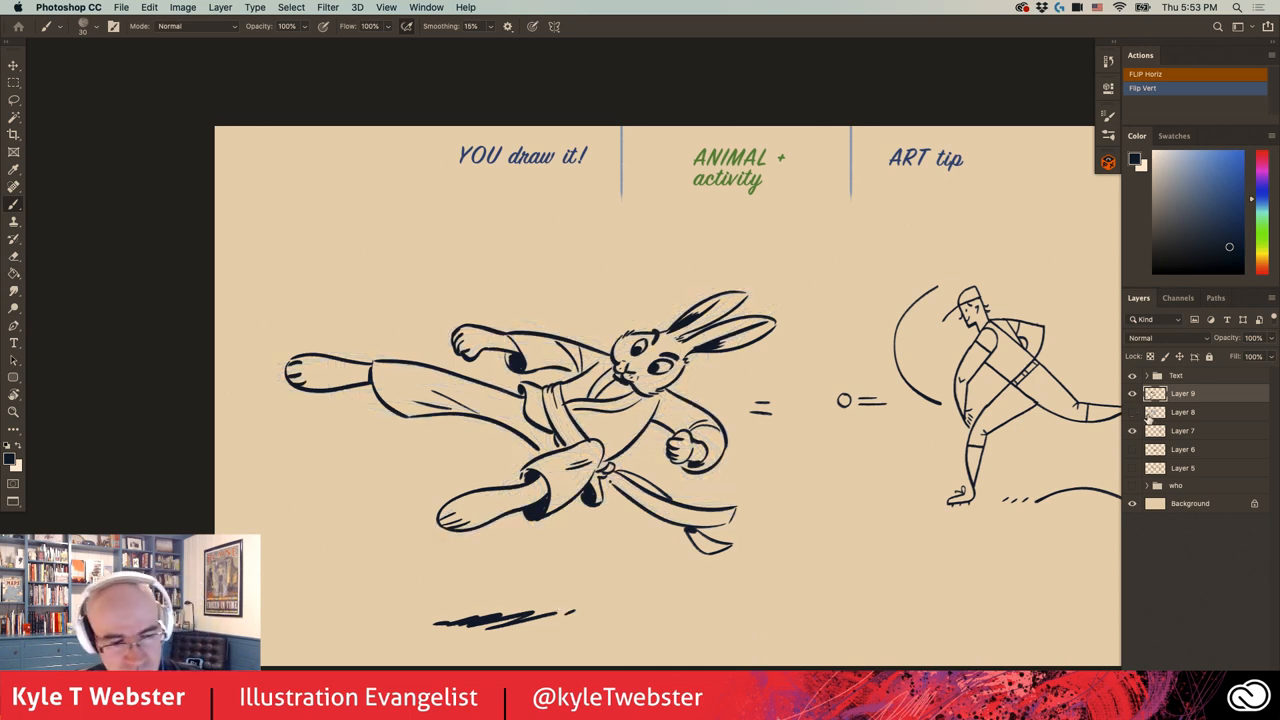
mouse_move(490, 396)
mouse_down()
mouse_move(440, 385)
mouse_move(434, 367)
mouse_up()
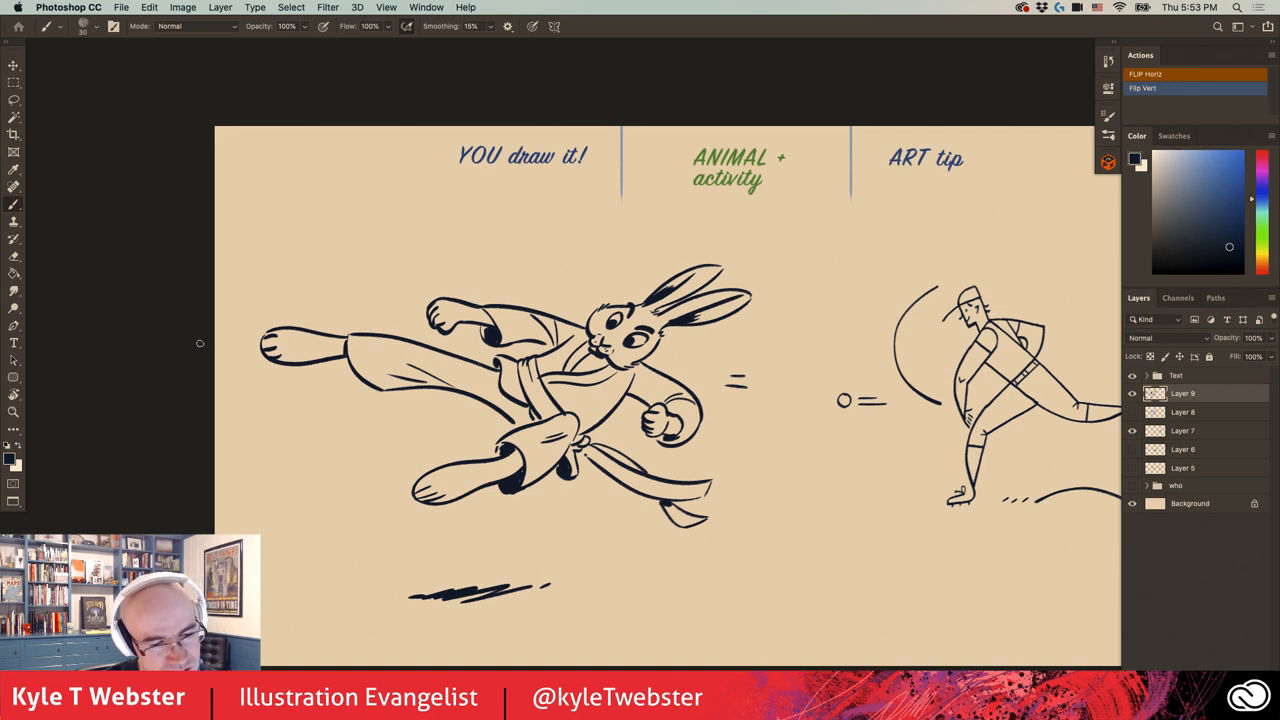
scroll(494, 360, up, 3)
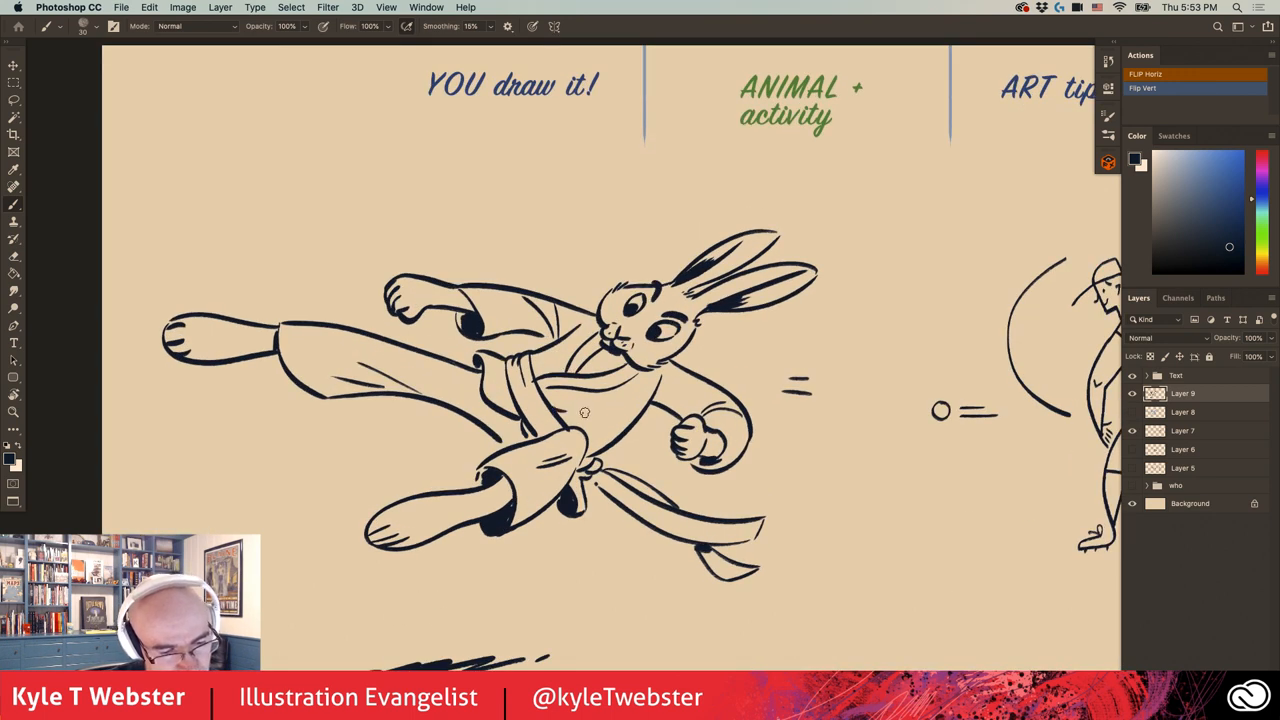
- Add a dark ankle wedge and a thin pant-leg fold, then recentre the canvas view
drag(270, 332, 268, 350)
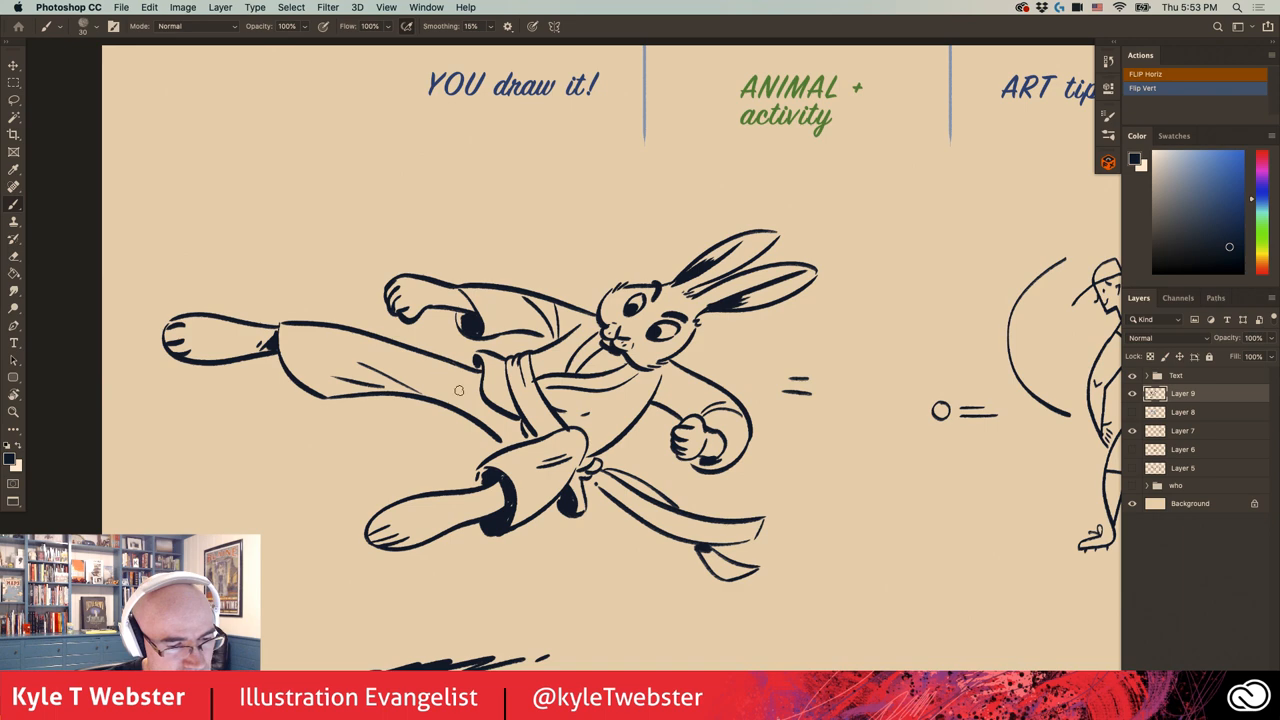
drag(466, 397, 440, 410)
scroll(346, 366, down, 3)
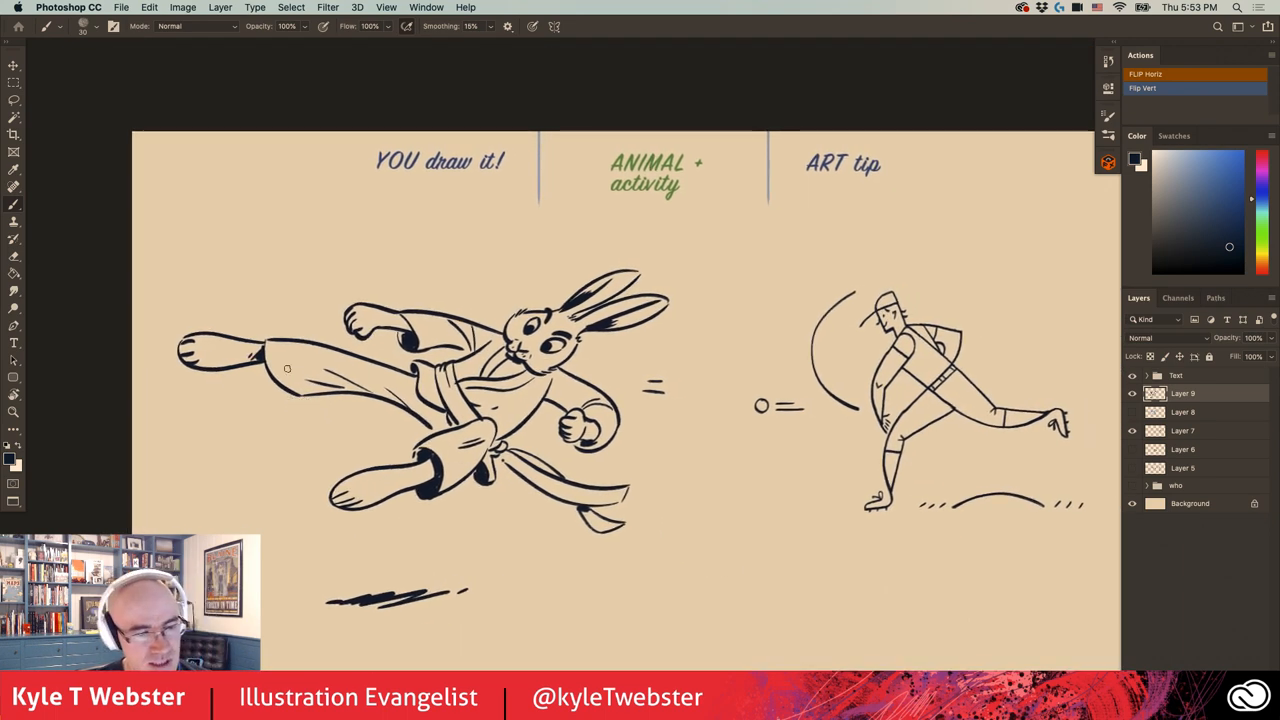
drag(336, 466, 288, 442)
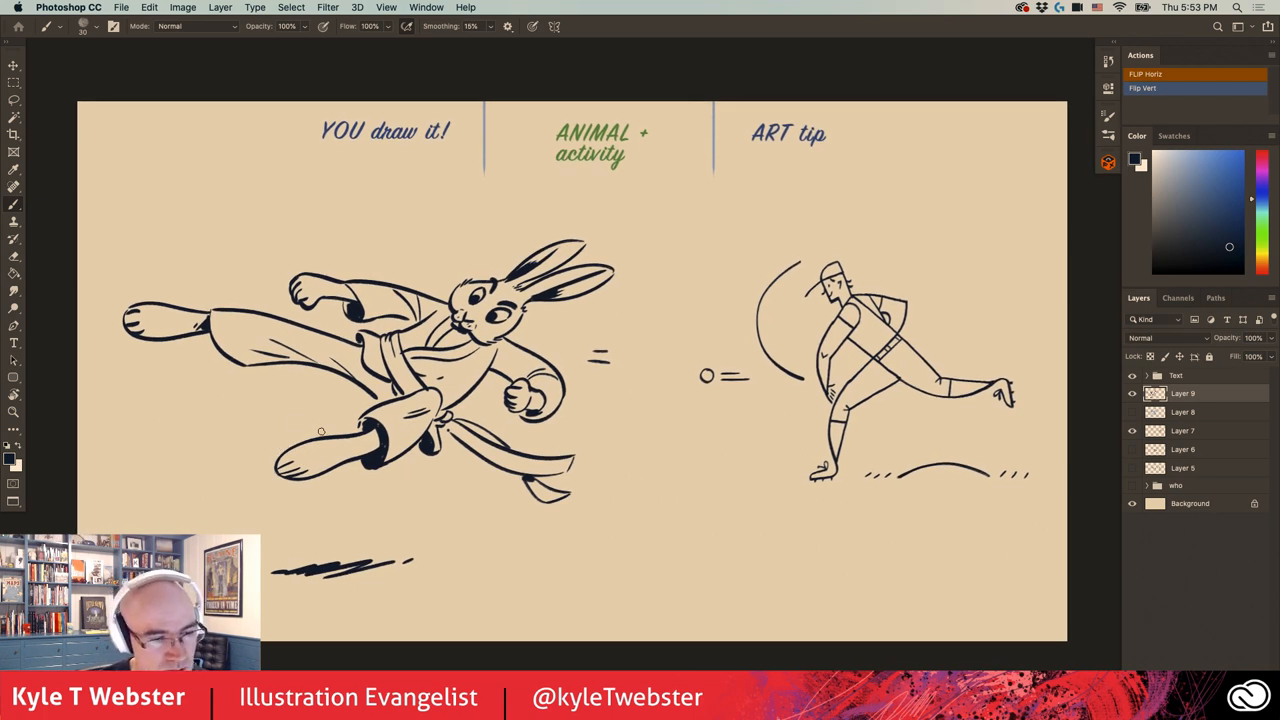
drag(321, 431, 318, 421)
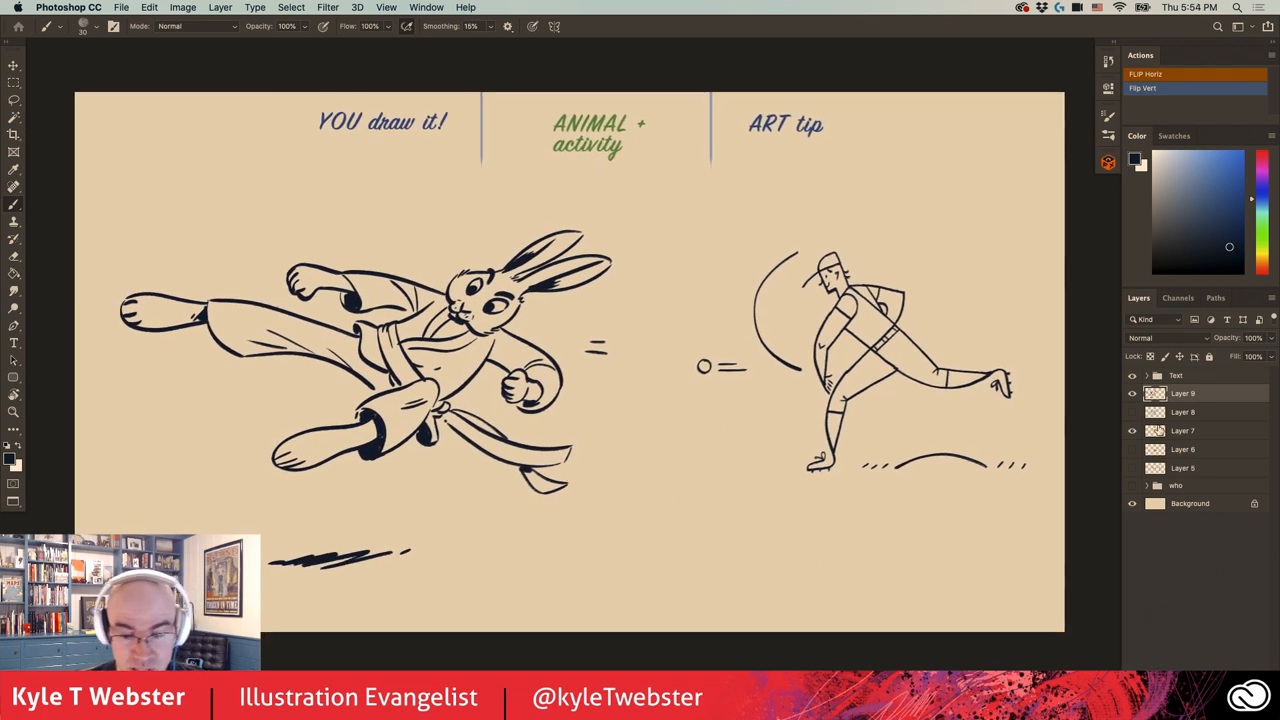
- Nudge the pitcher drawing upward and zoom in on the empty area below it
drag(832, 370, 820, 298)
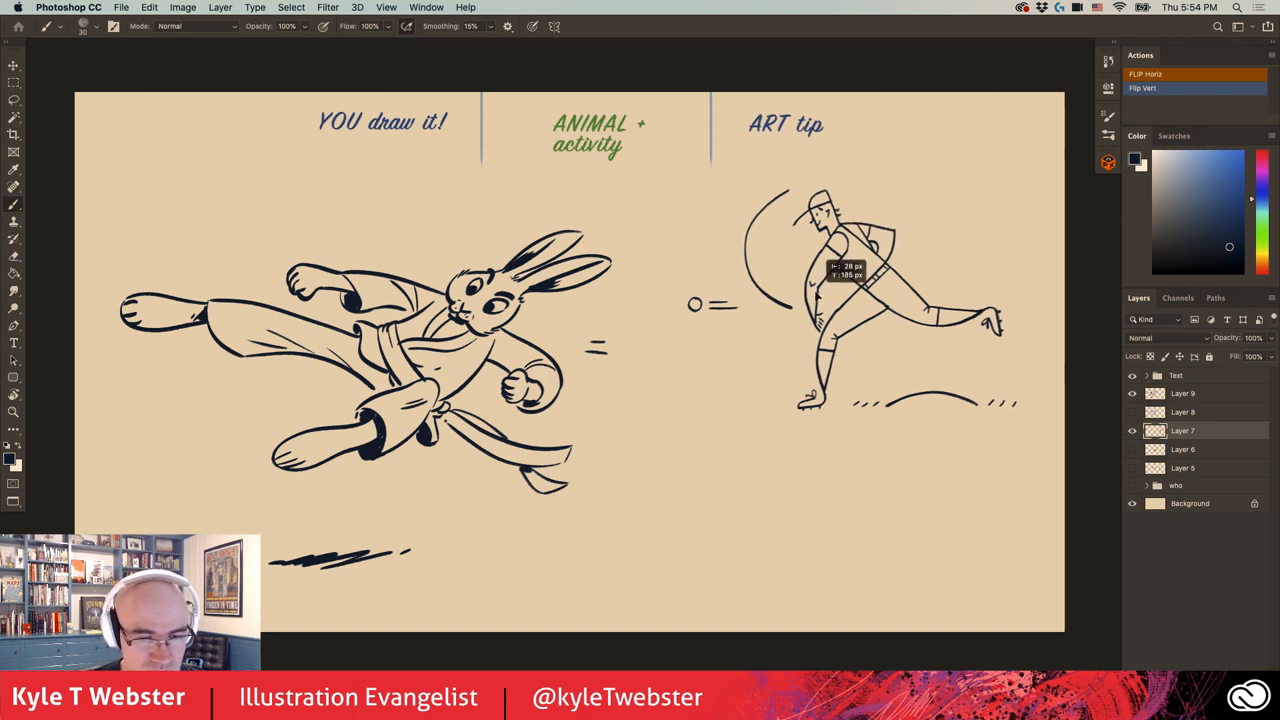
scroll(660, 520, up, 3)
drag(655, 524, 581, 552)
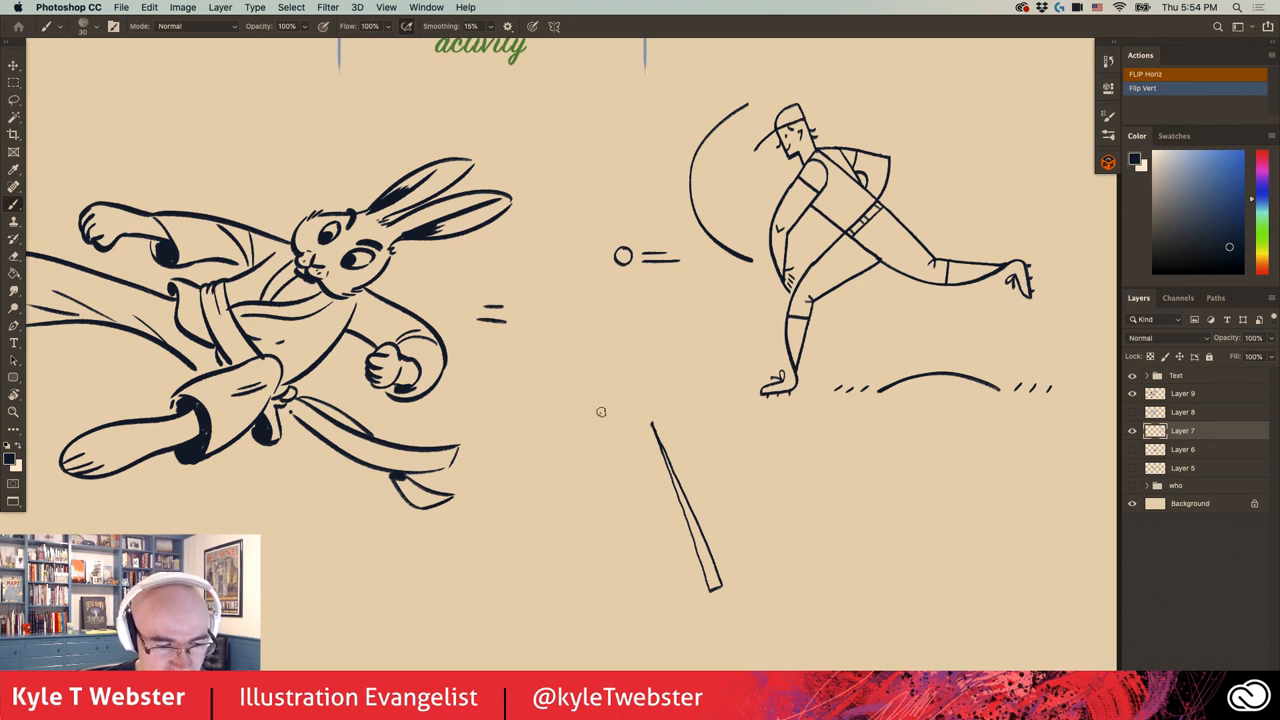
scroll(607, 525, up, 5)
- Draw a straight trunk beside the wedge, undo it, and redraw it as a wavy tapering trunk
mouse_move(620, 560)
mouse_down()
mouse_move(578, 498)
mouse_move(578, 470)
mouse_up()
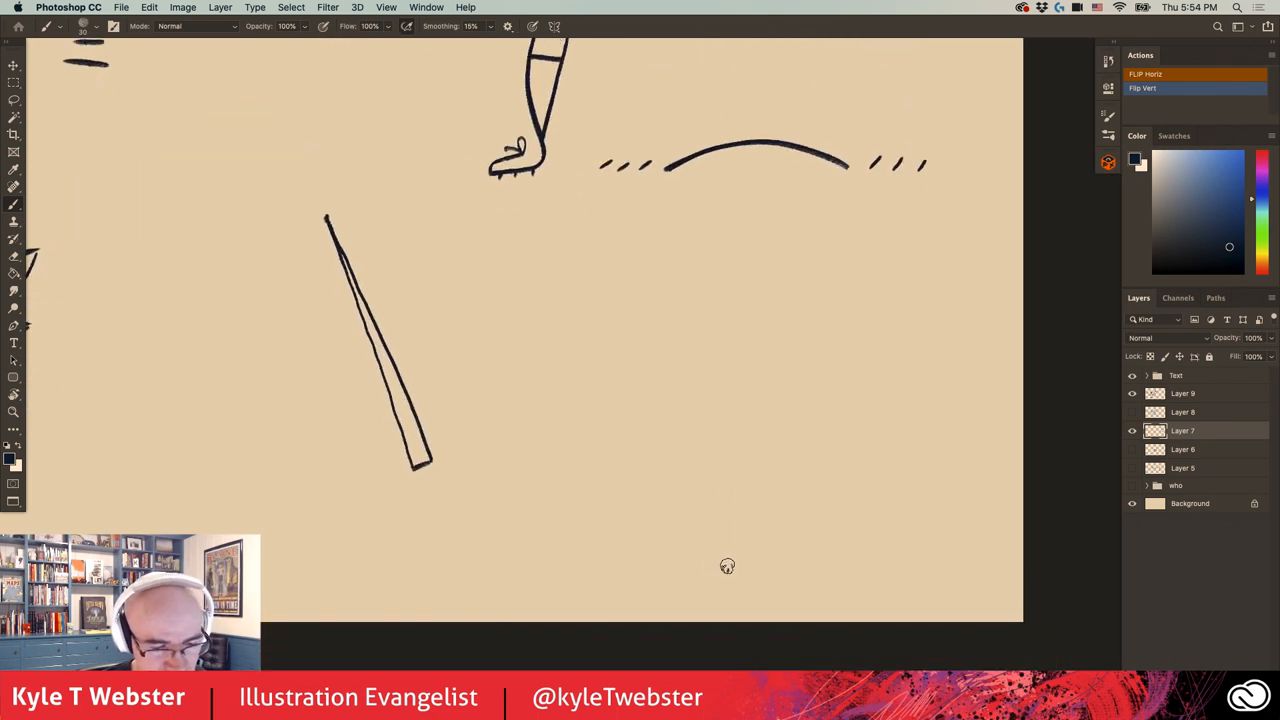
mouse_move(727, 572)
mouse_down()
mouse_move(716, 221)
mouse_move(702, 572)
mouse_up()
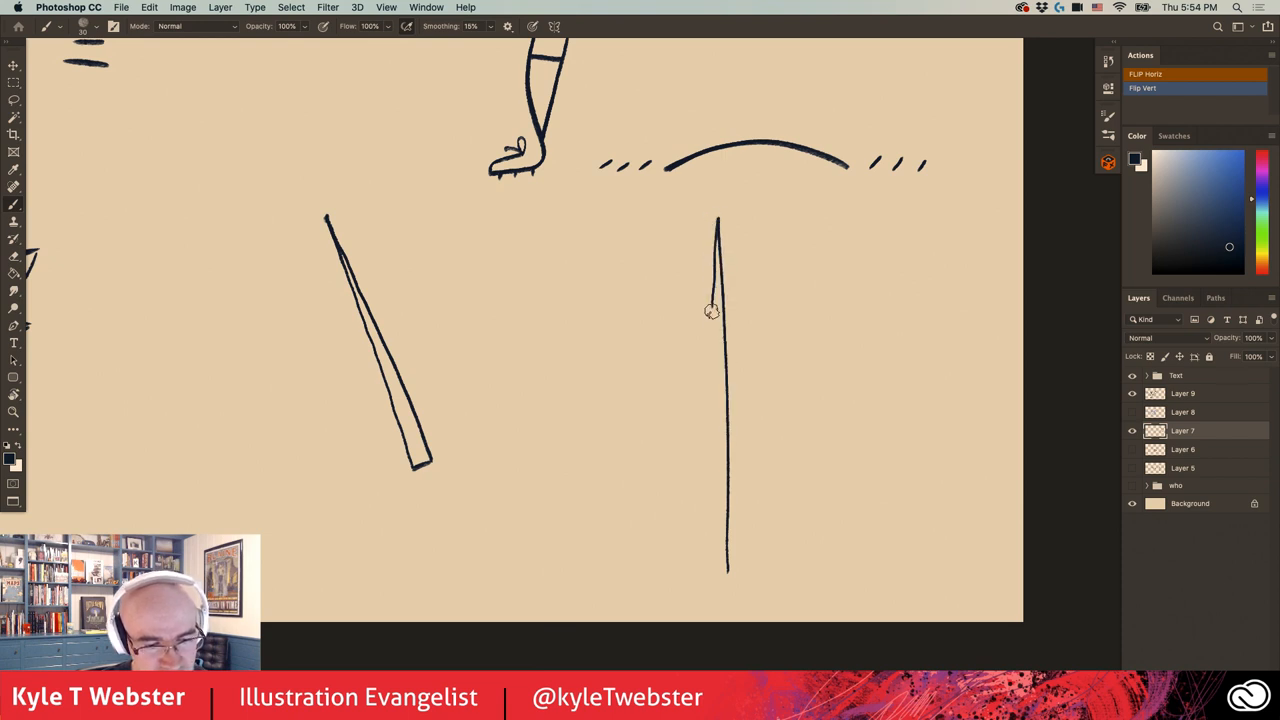
key(super+z)
key(super+z)
mouse_move(742, 569)
mouse_down()
mouse_move(697, 234)
mouse_move(682, 396)
mouse_move(718, 572)
mouse_up()
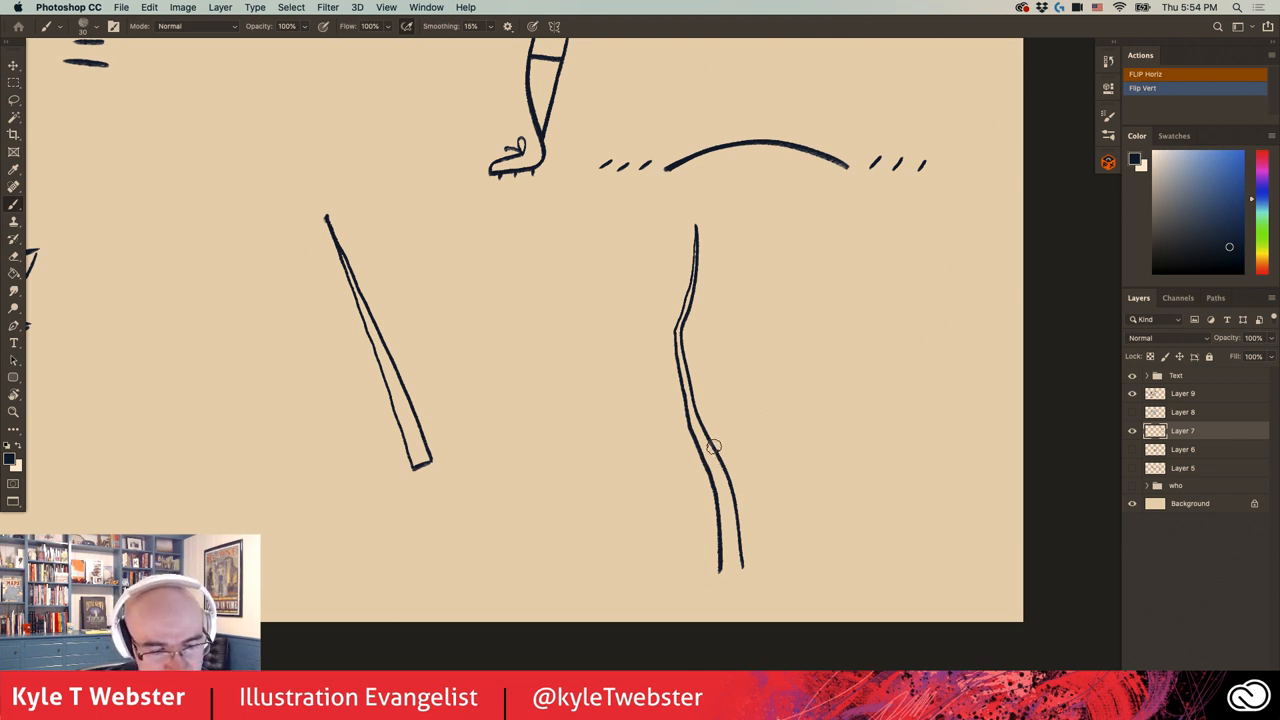
- Add a tapering branch curving up-right from the trunk with a thin thickened twig
drag(712, 445, 832, 312)
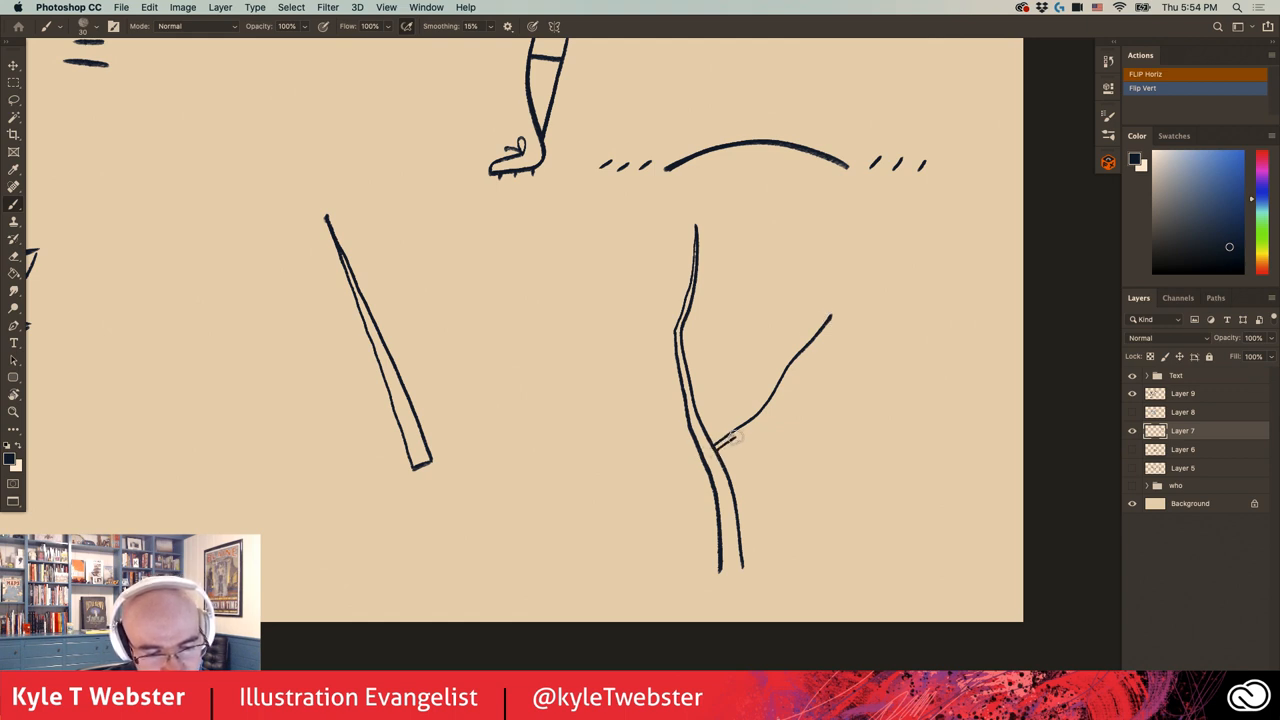
drag(722, 445, 836, 308)
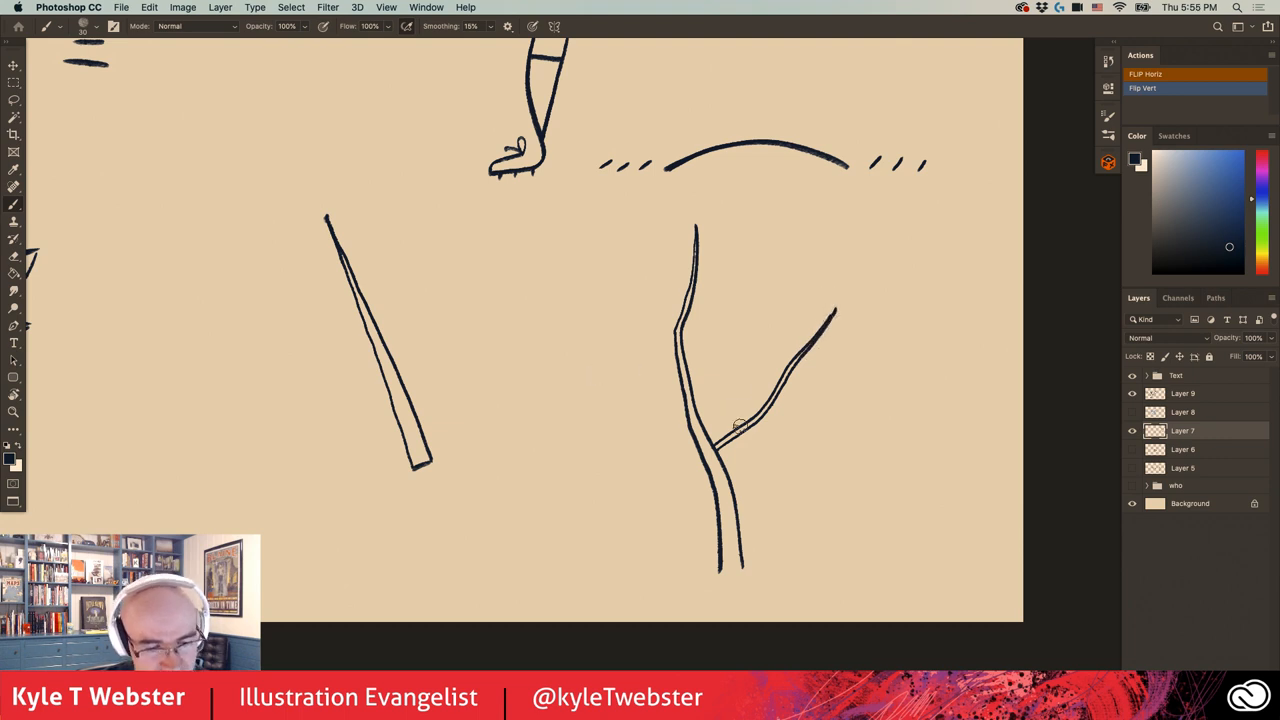
drag(742, 424, 758, 335)
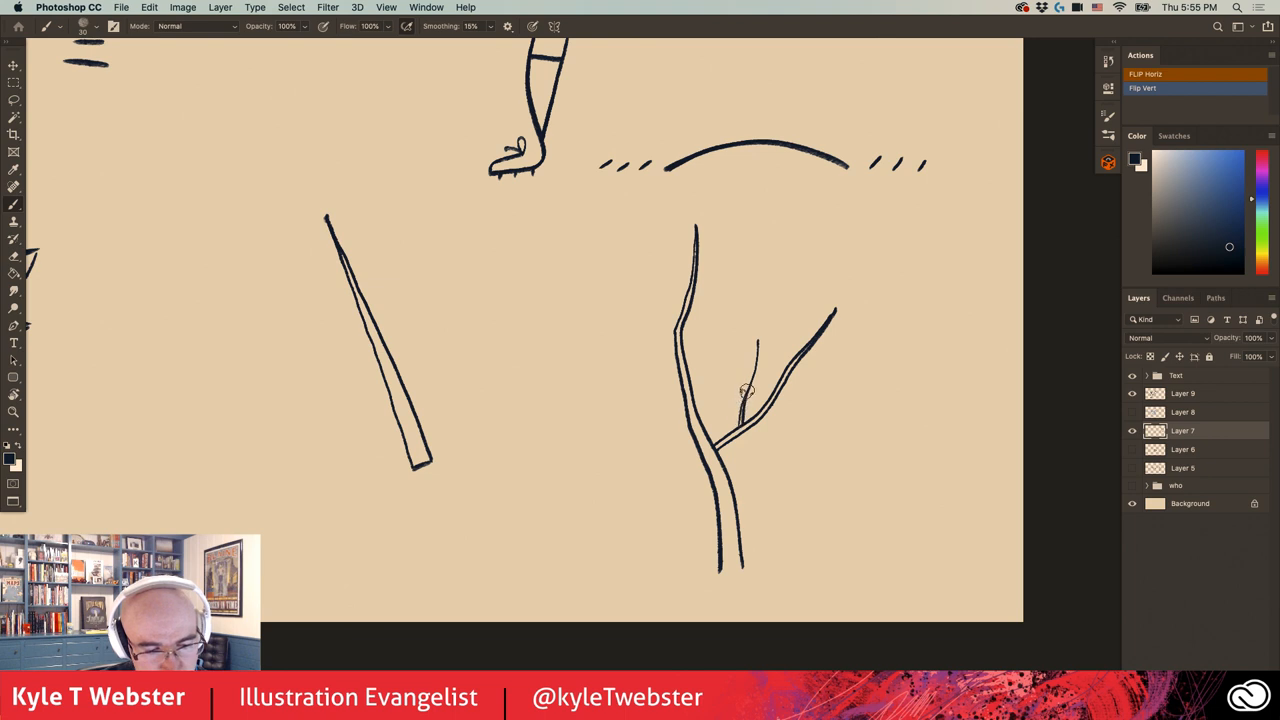
mouse_move(748, 390)
mouse_down()
mouse_move(762, 346)
mouse_move(746, 340)
mouse_move(756, 370)
mouse_up()
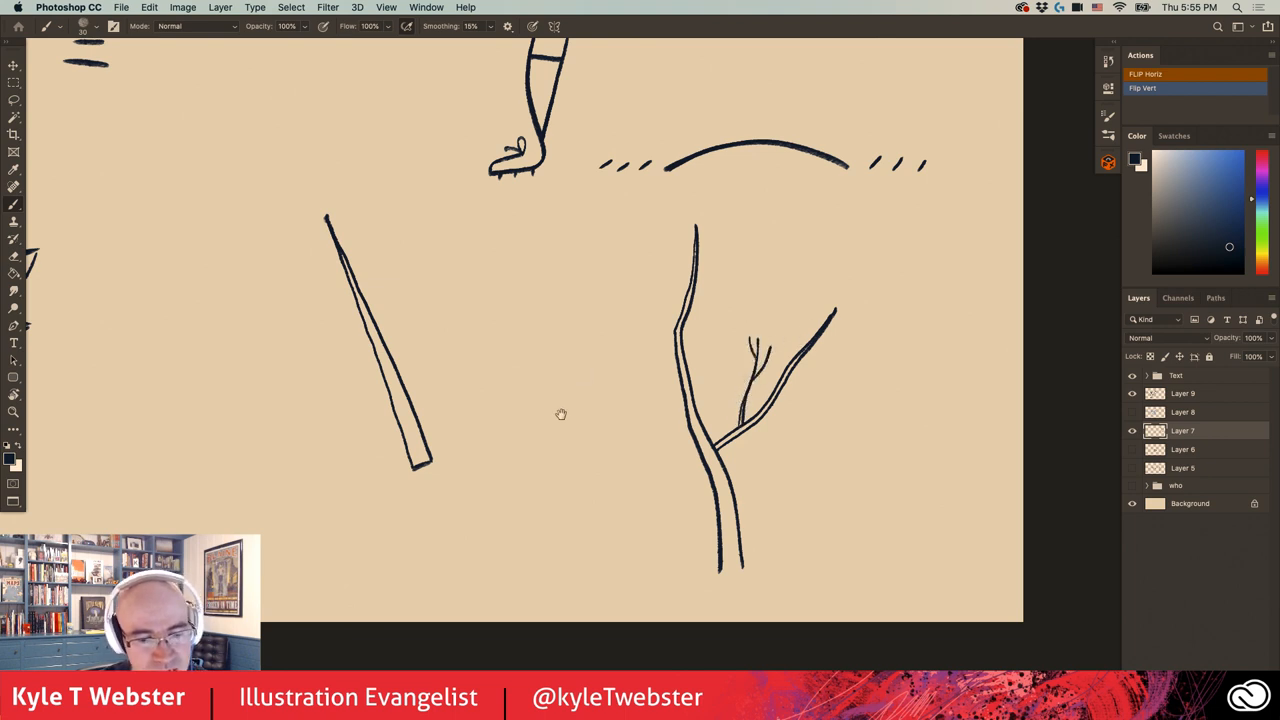
- Sketch a middle trunk with two left-sprouting branches and small upward twigs
drag(560, 420, 522, 400)
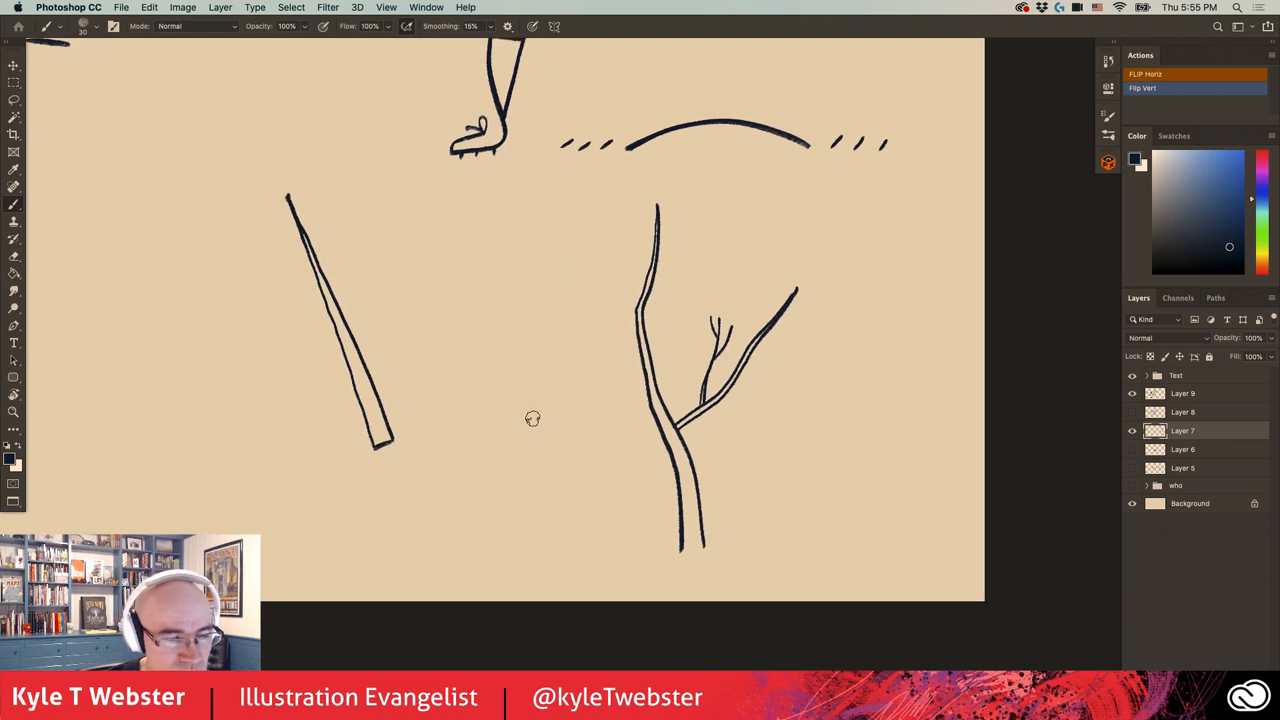
mouse_move(536, 500)
mouse_down()
mouse_move(540, 310)
mouse_move(506, 504)
mouse_up()
drag(496, 410, 430, 358)
mouse_move(494, 426)
mouse_down()
mouse_move(412, 400)
mouse_move(440, 385)
mouse_move(410, 360)
mouse_move(452, 376)
mouse_move(456, 322)
mouse_up()
mouse_move(448, 370)
mouse_down()
mouse_move(440, 316)
mouse_move(420, 326)
mouse_move(468, 340)
mouse_up()
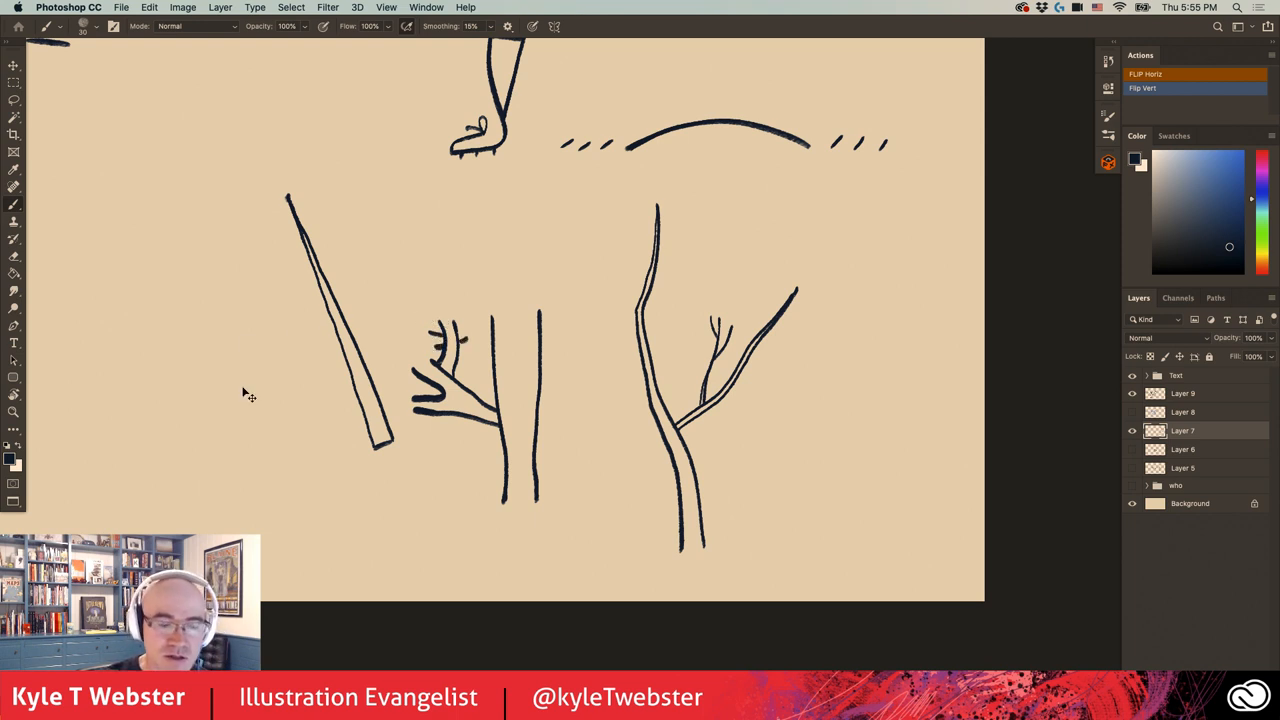
- Undo the middle tree, thicken the right tree's diagonal branch and draw an arrow at the wedge
key(super+alt+z)
key(super+alt+z)
key(super+alt+z)
key(super+alt+z)
key(super+alt+z)
key(super+alt+z)
key(super+alt+z)
key(super+alt+z)
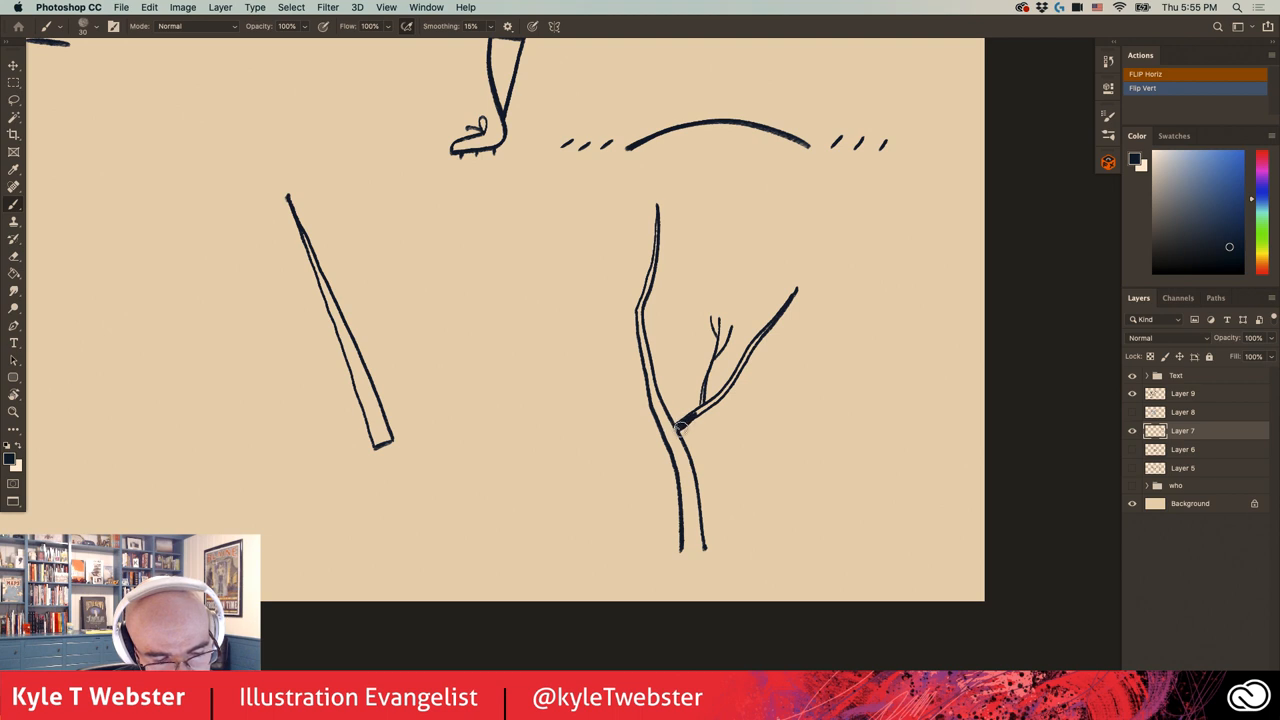
drag(683, 425, 765, 332)
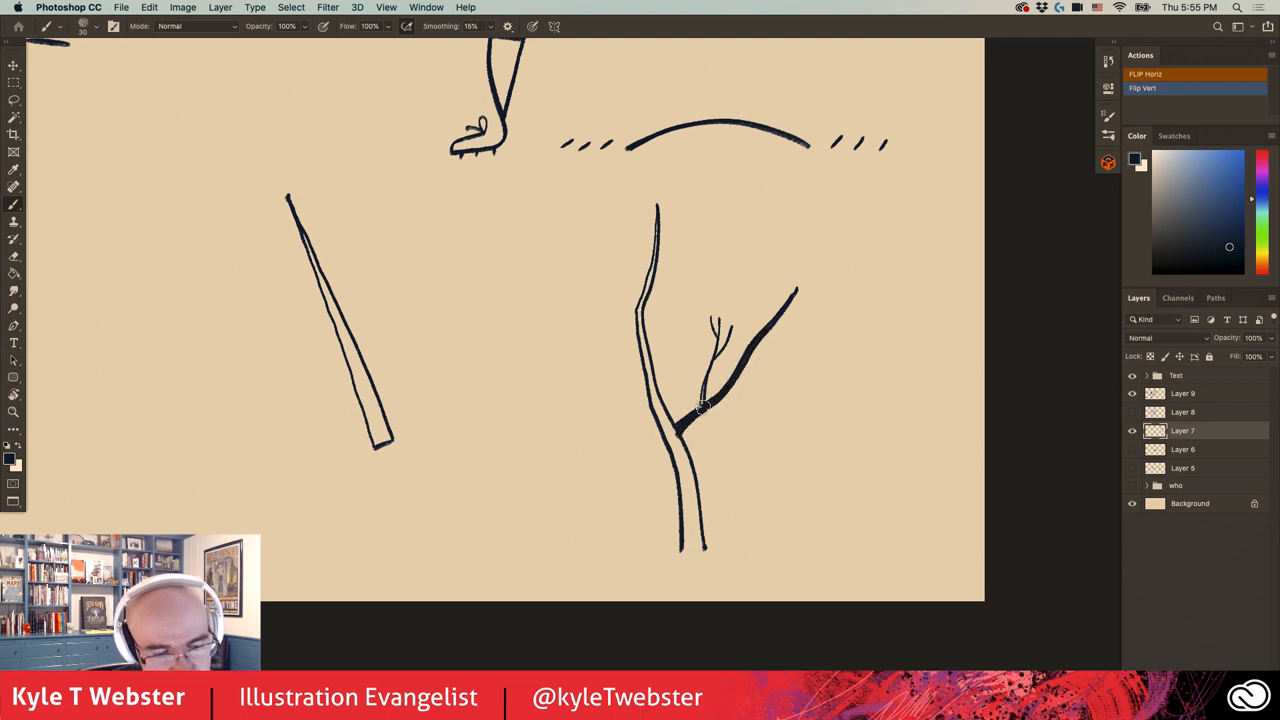
drag(393, 280, 362, 300)
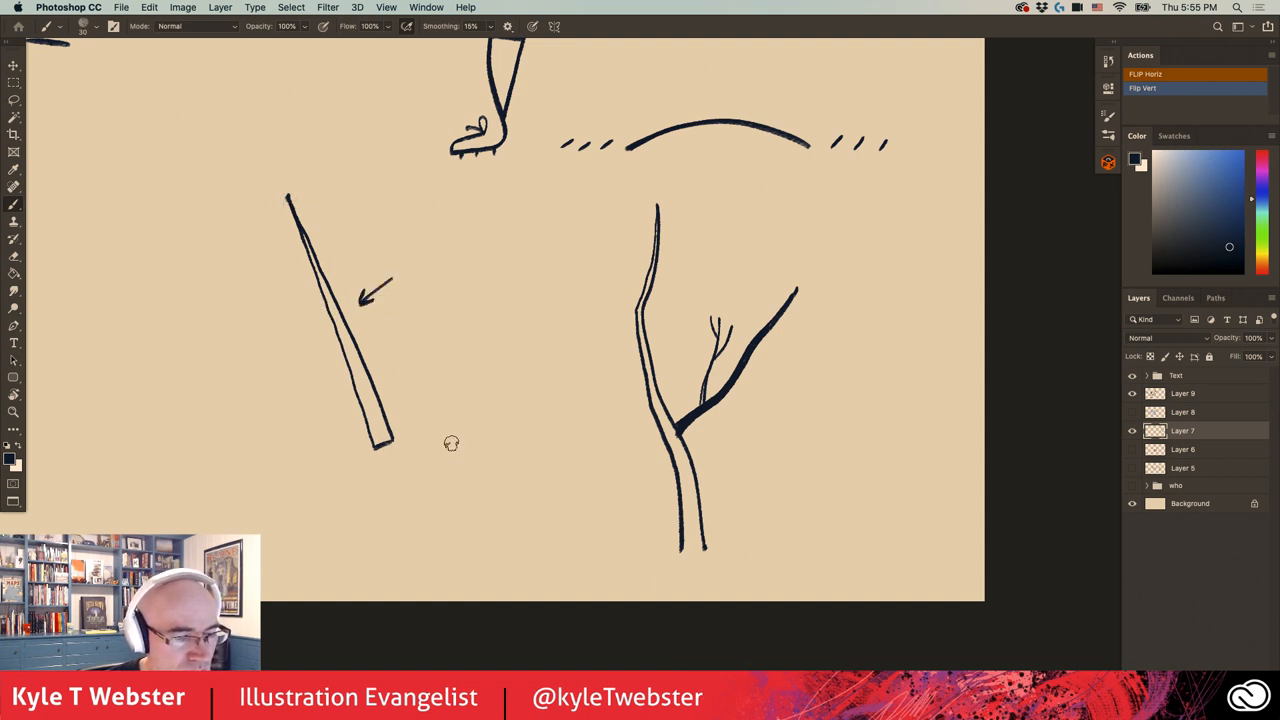
- Draw an S-curved two-edged trunk with a curved right branch and a thickened twig
drag(447, 460, 484, 258)
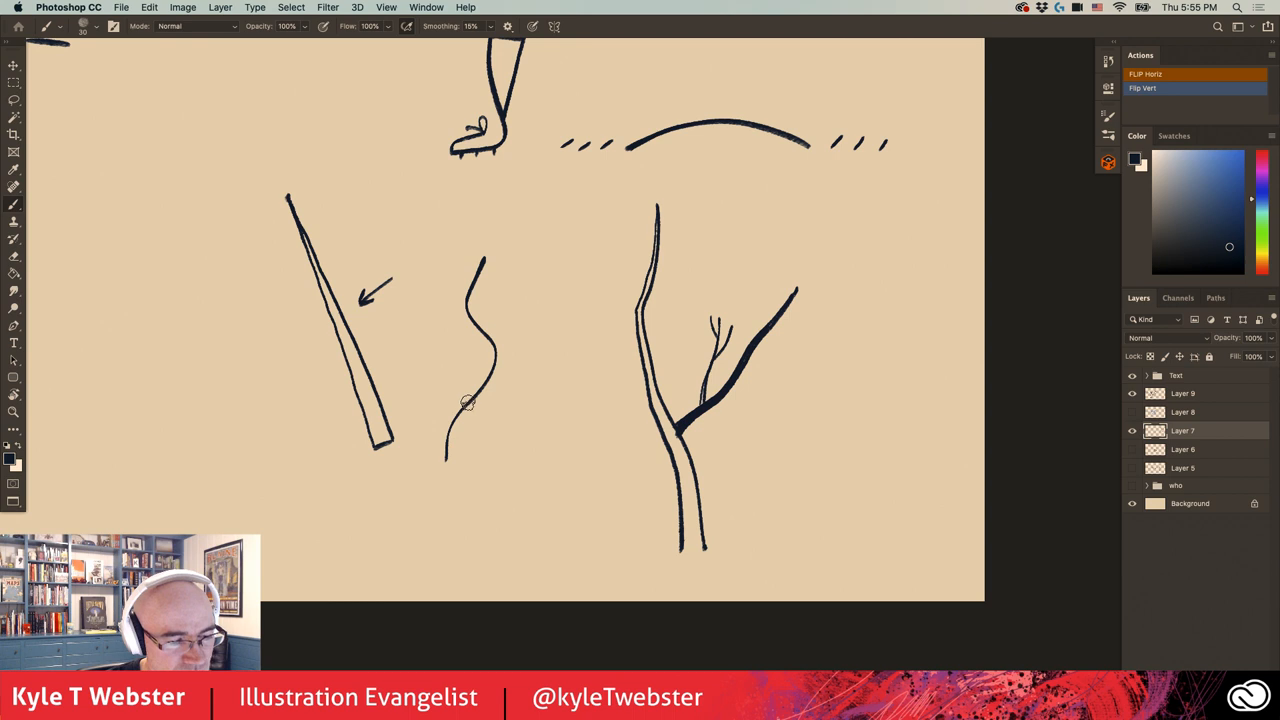
mouse_move(465, 410)
mouse_down()
mouse_move(580, 393)
mouse_move(508, 412)
mouse_move(480, 392)
mouse_up()
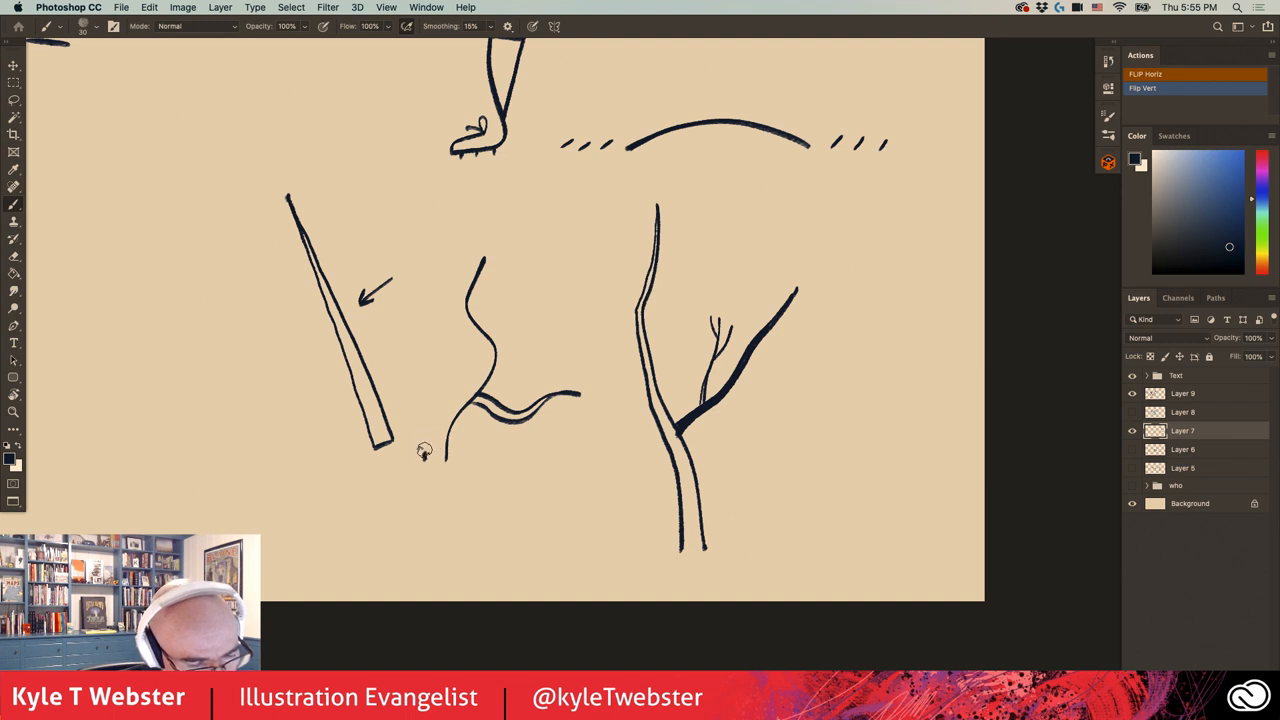
drag(424, 455, 486, 242)
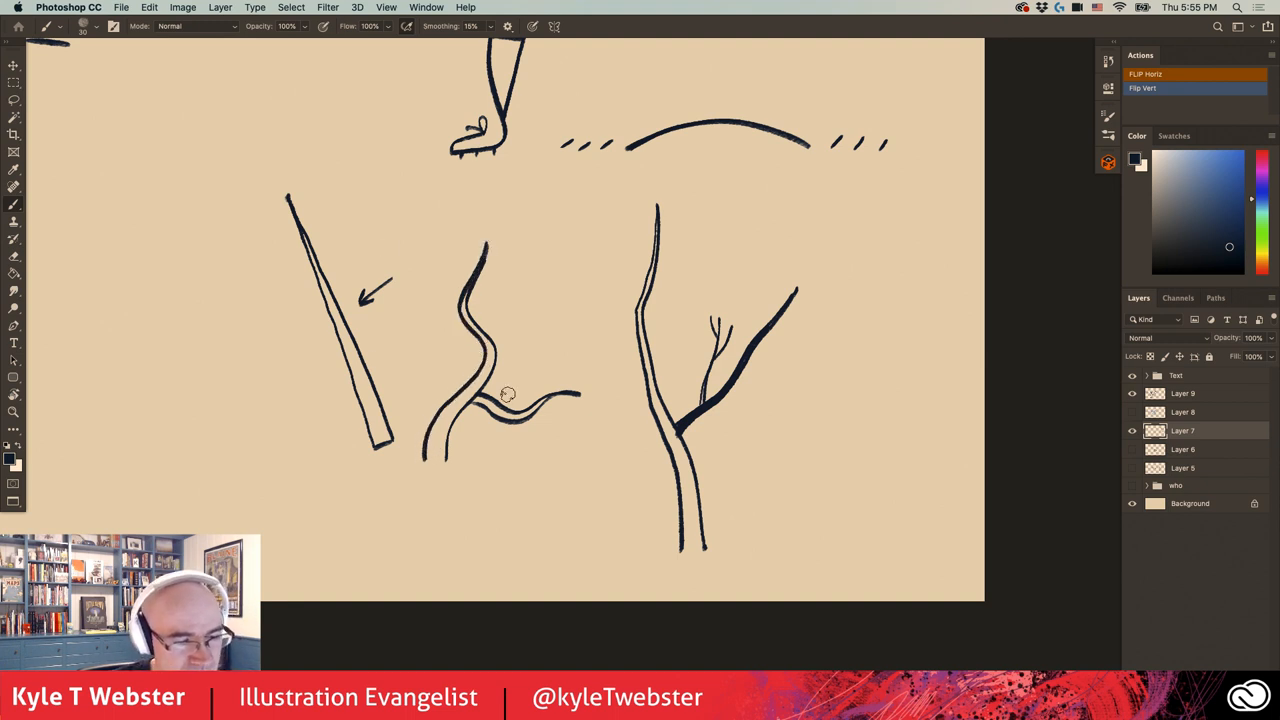
drag(497, 408, 542, 352)
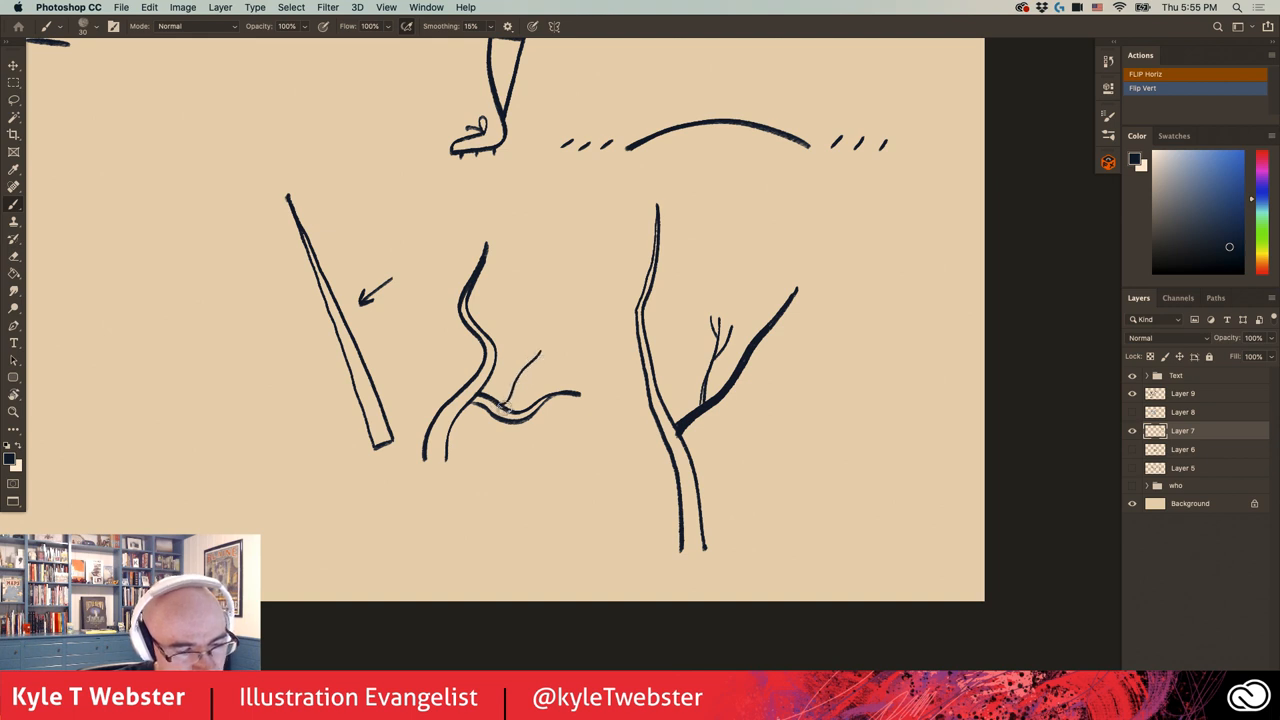
mouse_move(500, 408)
mouse_down()
mouse_move(555, 365)
mouse_move(542, 340)
mouse_up()
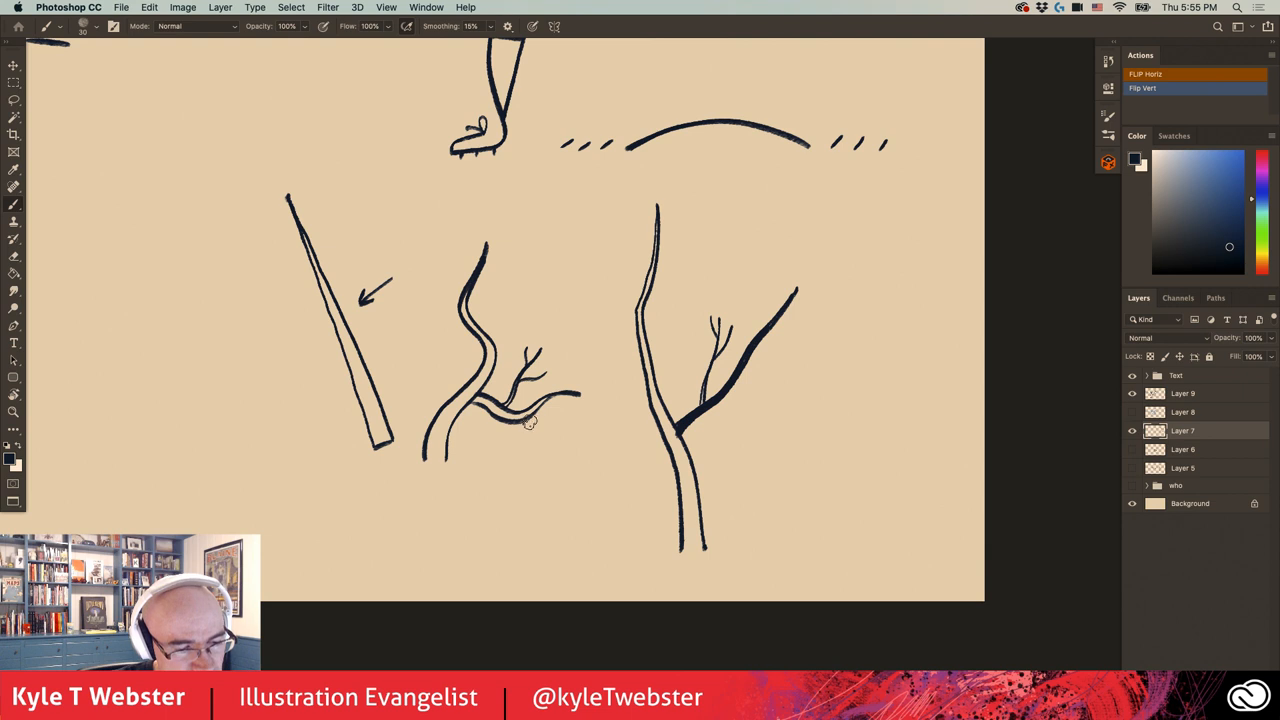
drag(524, 420, 575, 424)
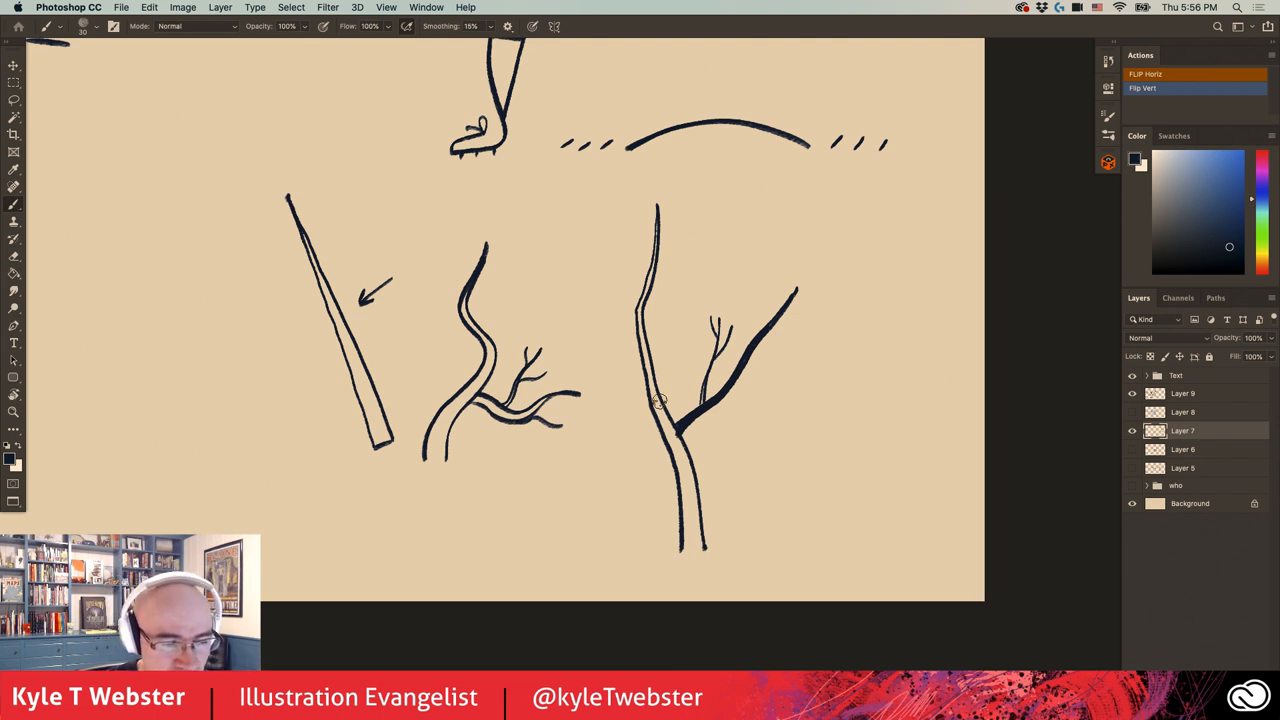
- Add a thick left branch with finger twigs, darken the fork and add small right branches
mouse_move(658, 398)
mouse_down()
mouse_move(606, 318)
mouse_move(652, 405)
mouse_up()
mouse_move(658, 355)
mouse_down()
mouse_move(605, 300)
mouse_move(624, 344)
mouse_up()
mouse_move(580, 300)
mouse_down()
mouse_move(608, 338)
mouse_move(594, 324)
mouse_up()
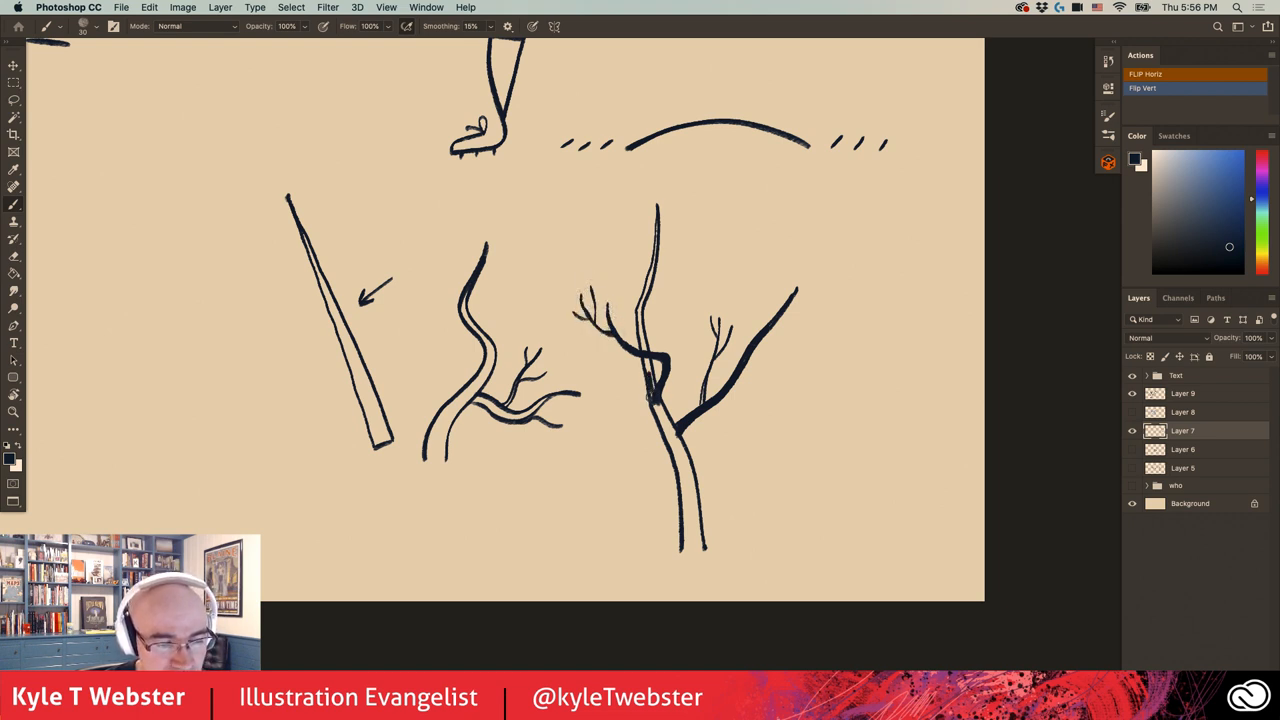
drag(652, 392, 676, 442)
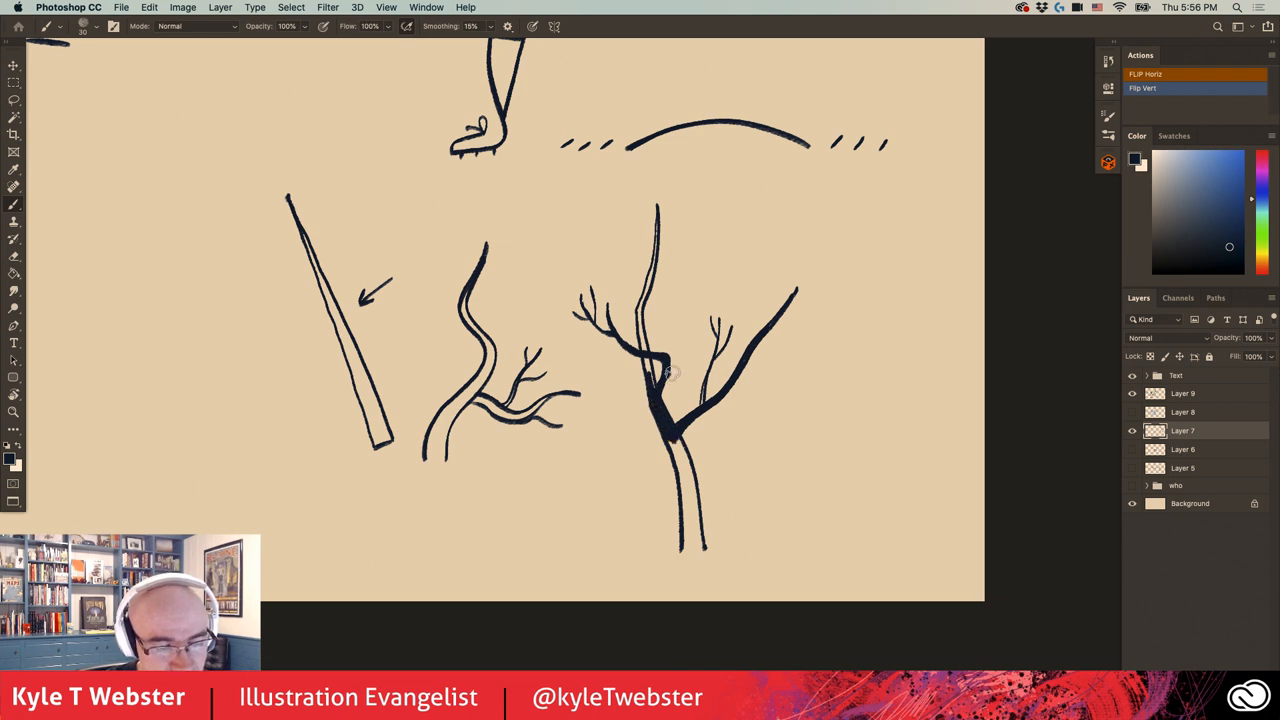
drag(678, 372, 700, 320)
mouse_move(674, 366)
mouse_down()
mouse_move(750, 400)
mouse_move(784, 356)
mouse_move(770, 362)
mouse_move(734, 300)
mouse_up()
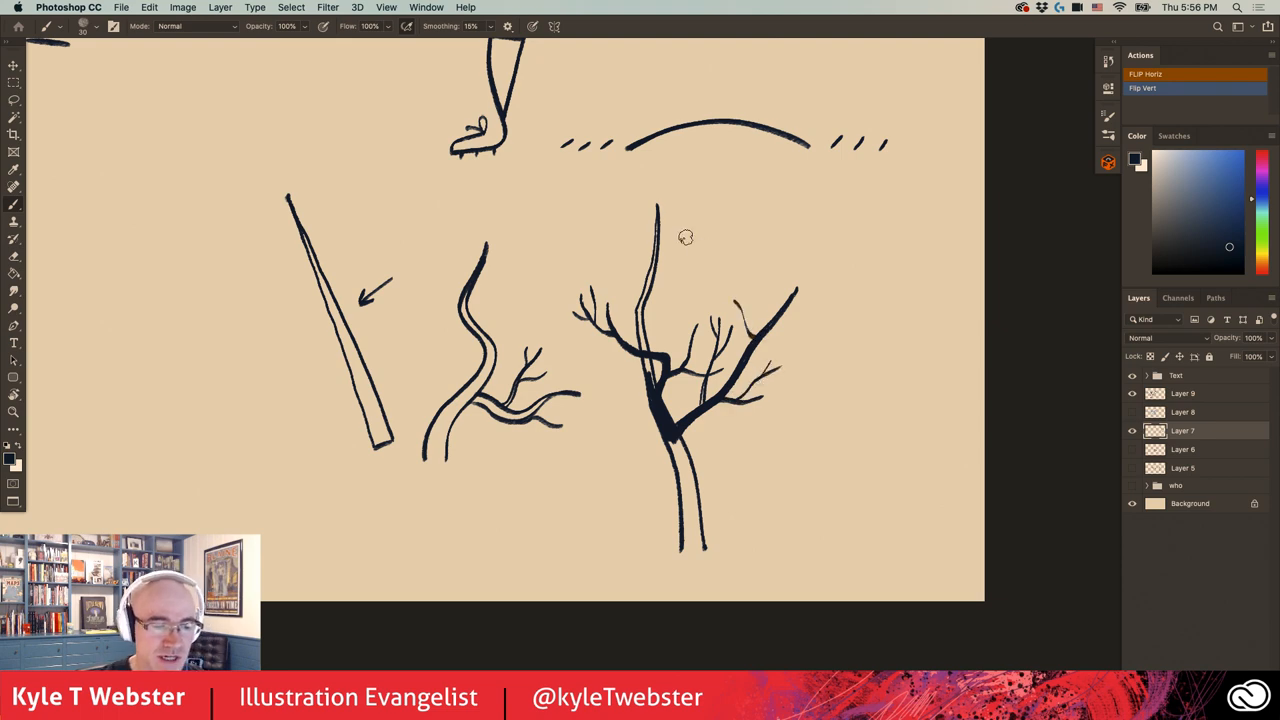
scroll(685, 237, down, 3)
mouse_move(560, 300)
mouse_down()
mouse_move(659, 482)
mouse_move(692, 488)
mouse_up()
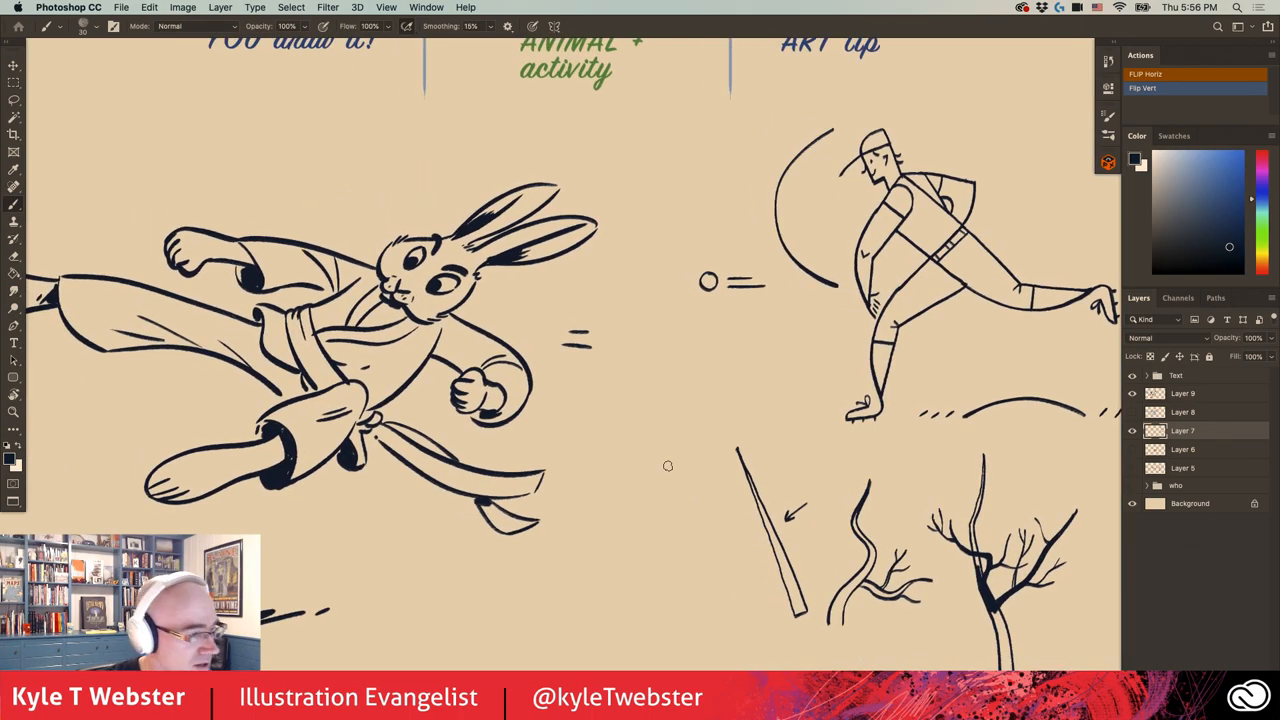